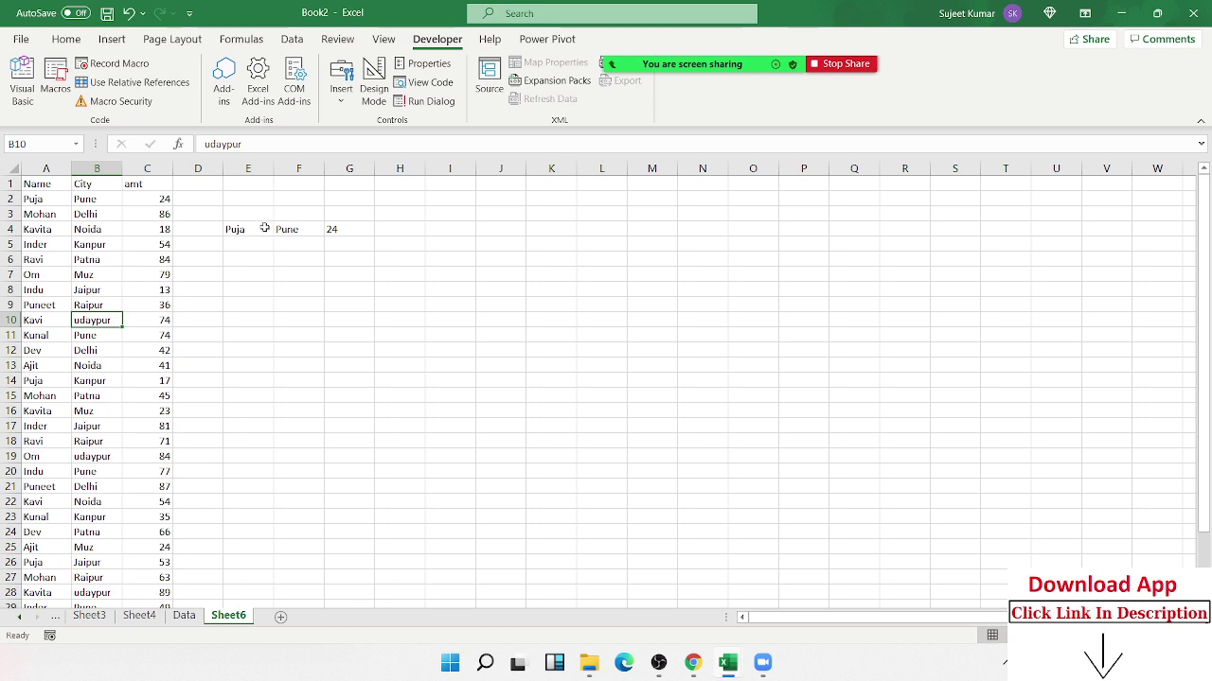
- Open the File backstage showing new-workbook templates and recent files
left_click(21, 39)
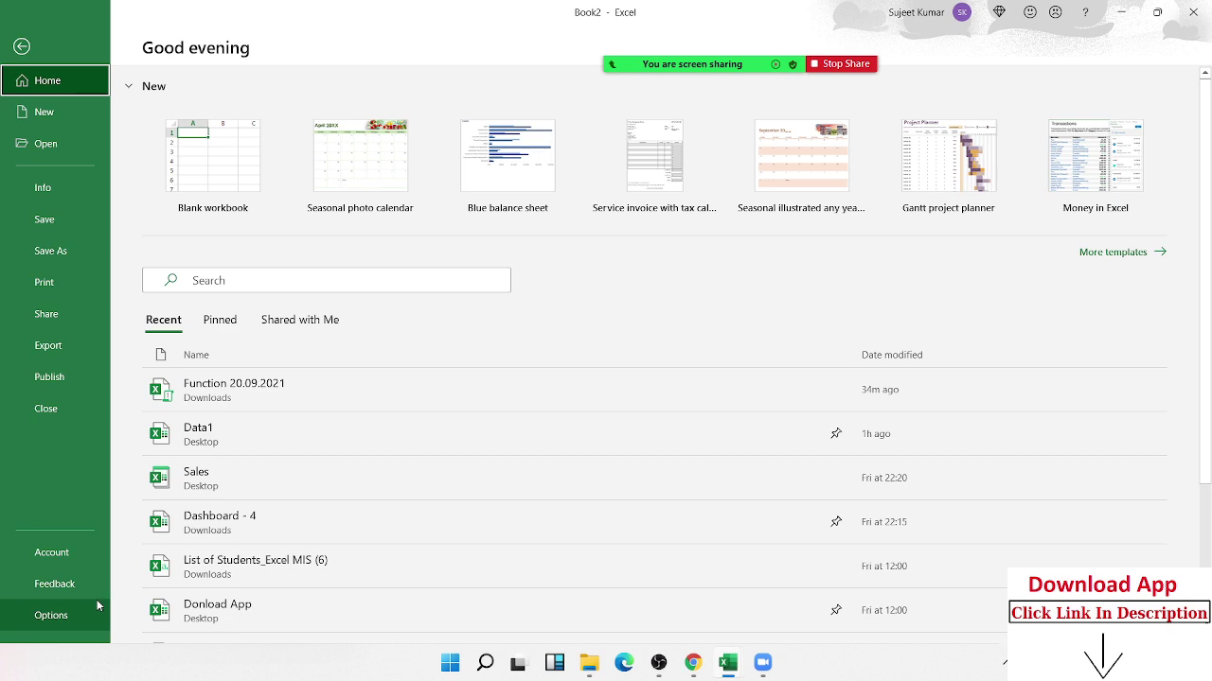
- Review Excel Options' General page and ScreenTip style list, then close it without changes
left_click(95, 615)
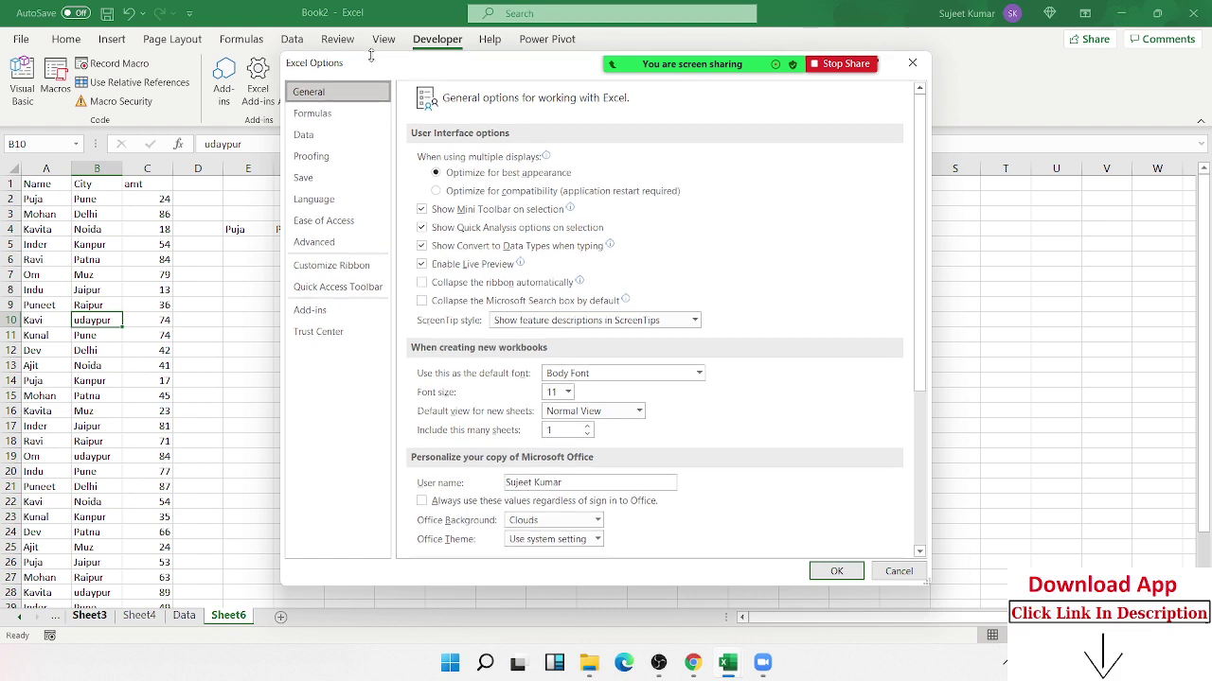
mouse_move(375, 70)
left_mouse_down()
mouse_move(327, 163)
mouse_move(294, 144)
left_mouse_up()
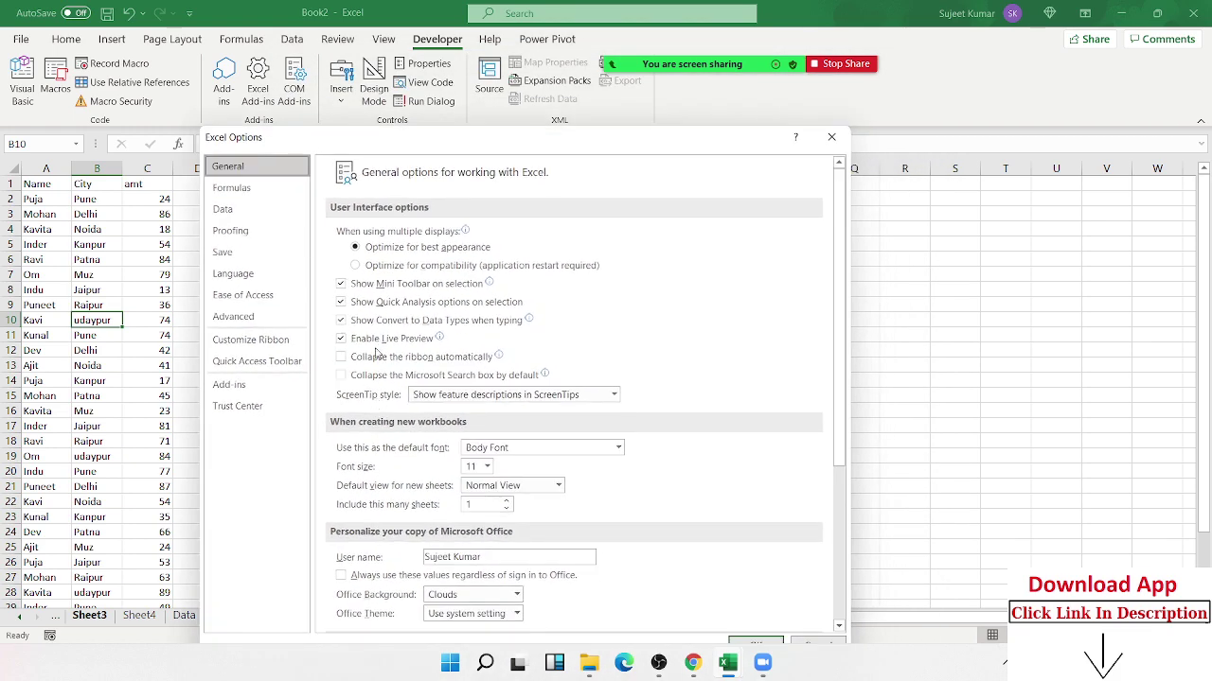
scroll(404, 415, "down", 2)
scroll(398, 445, "down", 2)
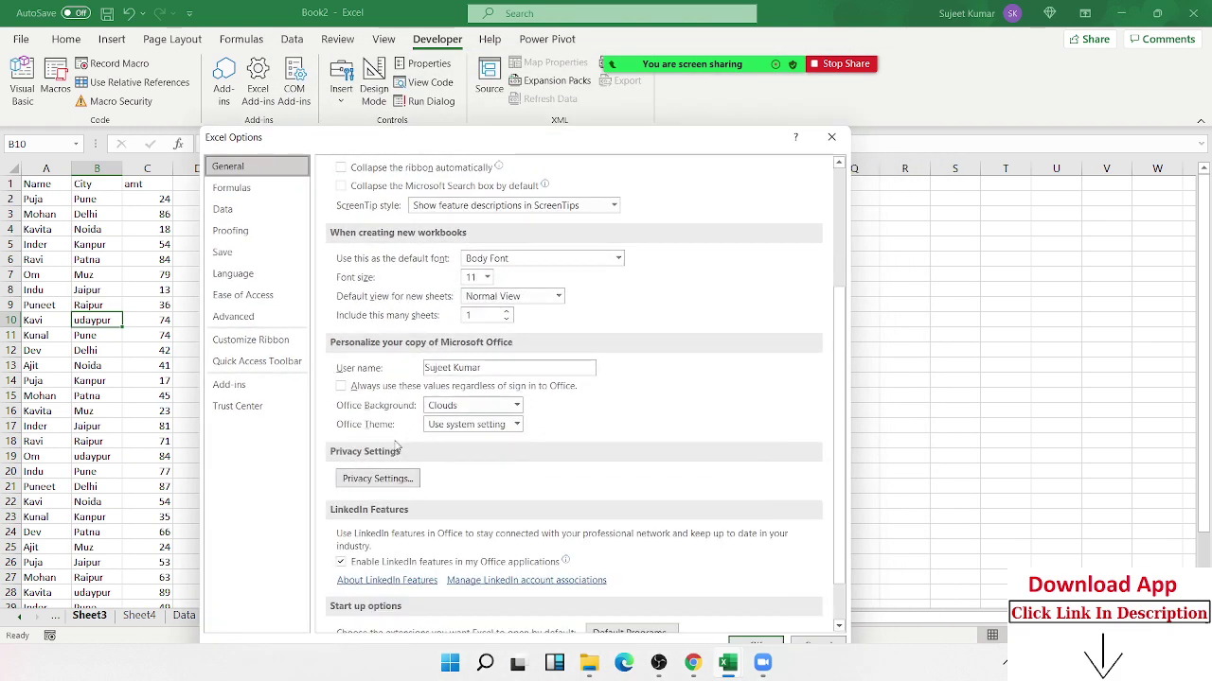
scroll(397, 438, "up", 4)
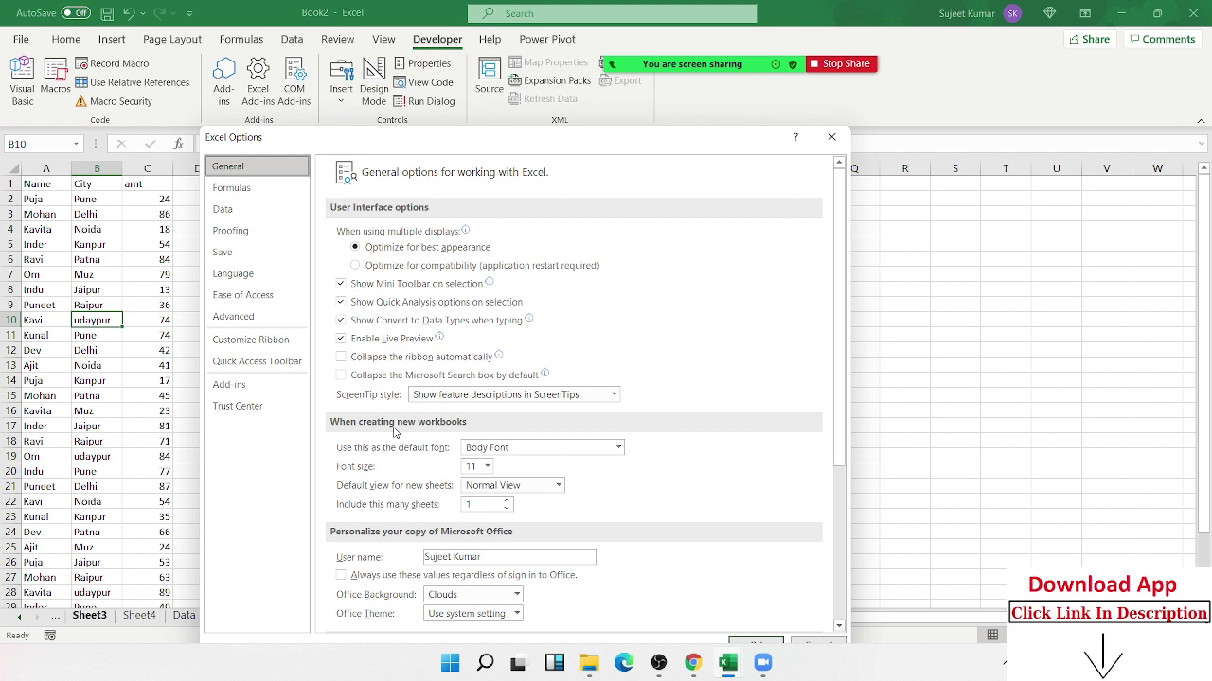
left_click(426, 398)
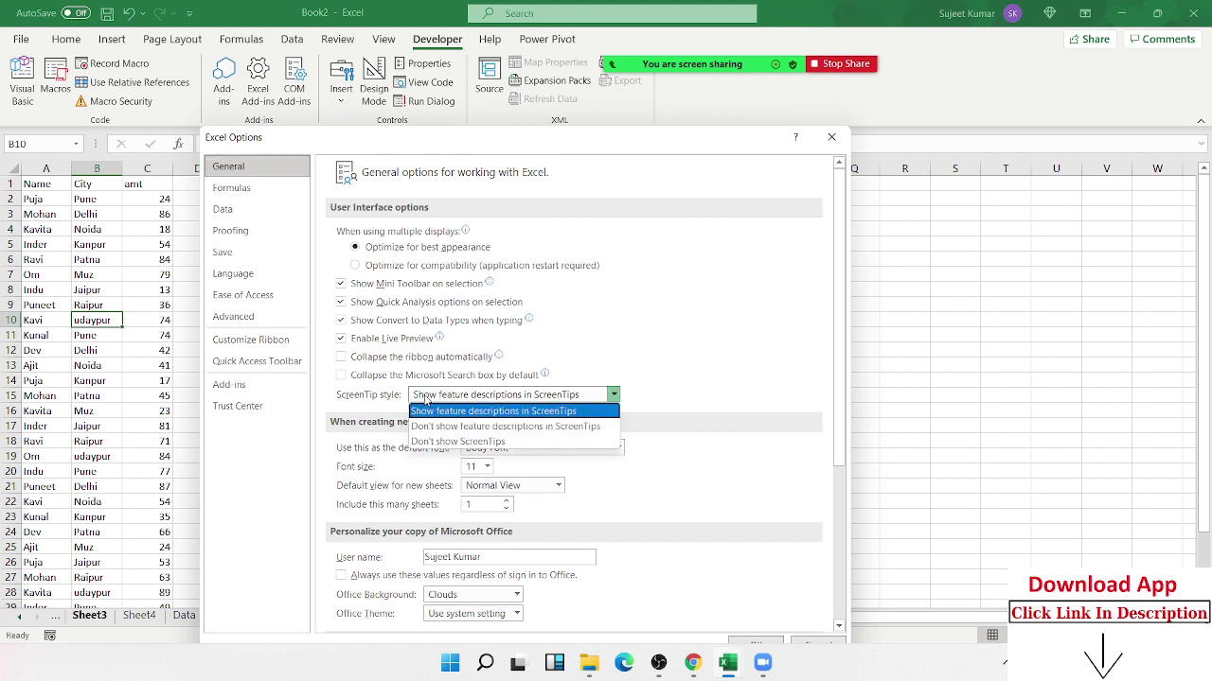
left_click(426, 410)
key("Escape")
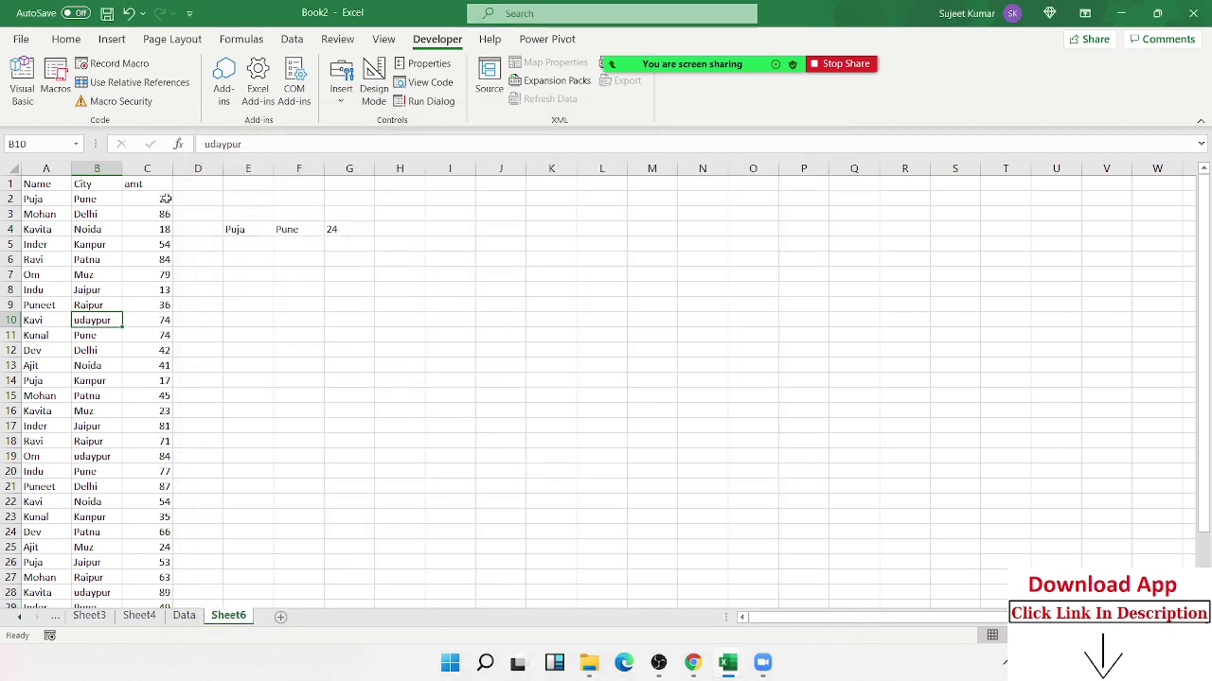
- Switch the ribbon to the Home tab's clipboard, font and alignment commands
left_click(66, 41)
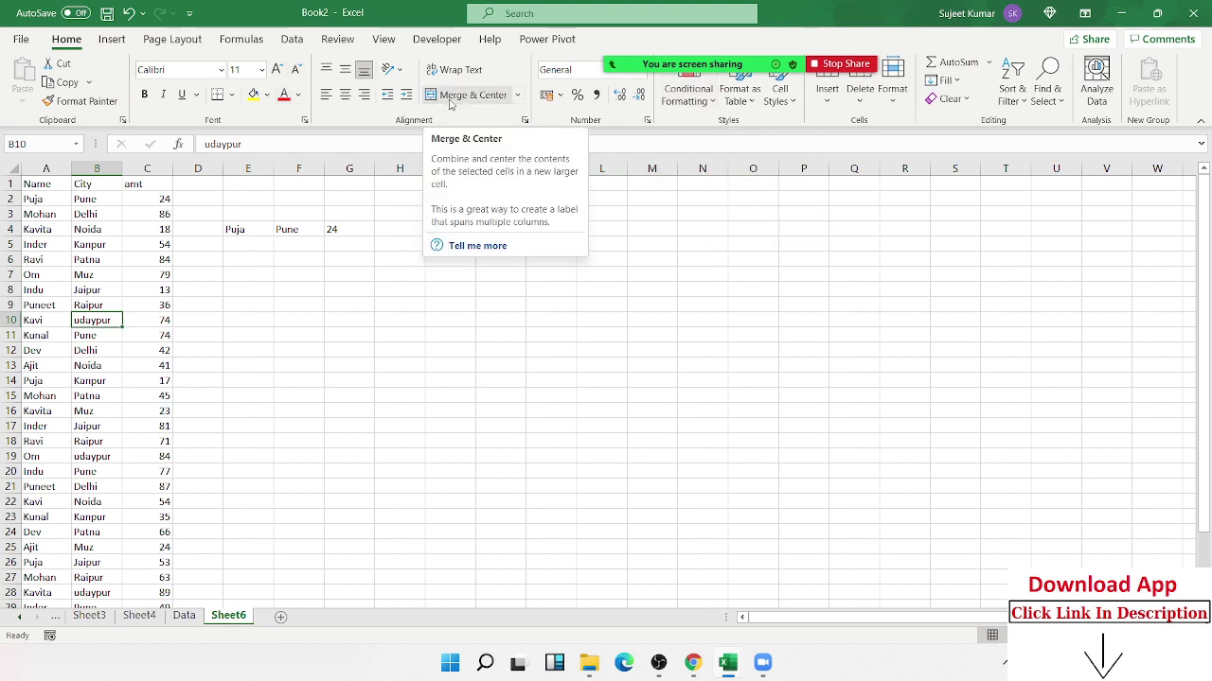
- Reopen Excel Options on General, checking the ScreenTip style list without changing it
left_click(20, 39)
left_click(57, 615)
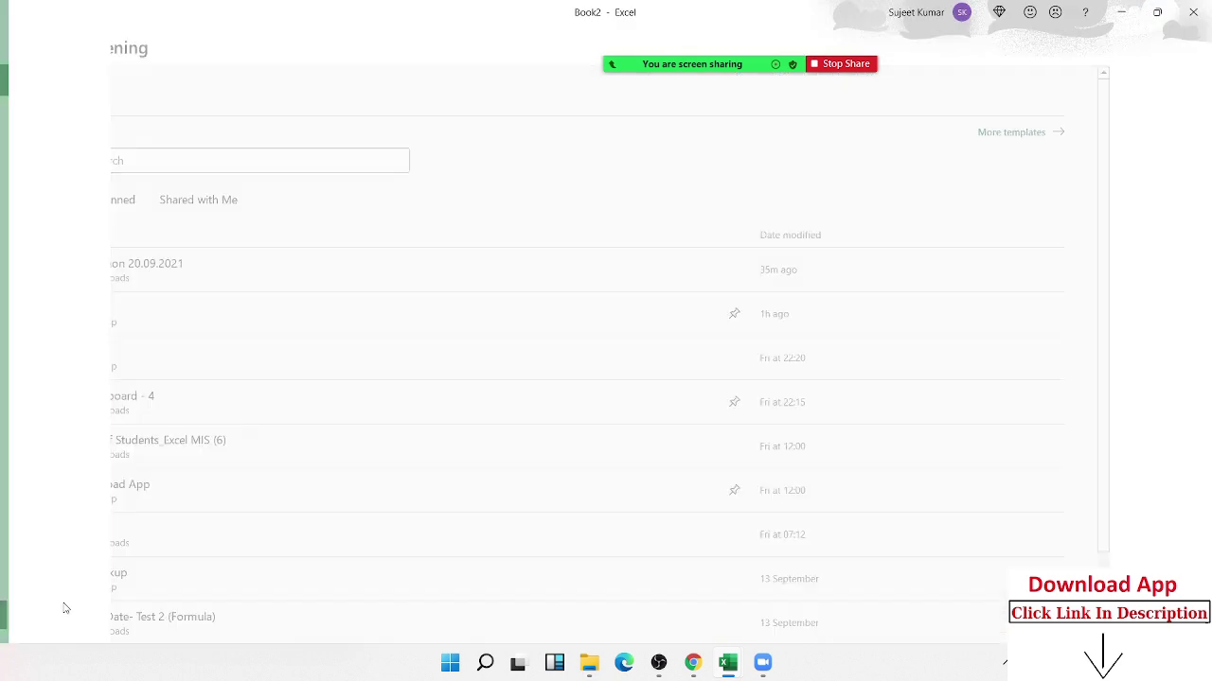
left_click(513, 321)
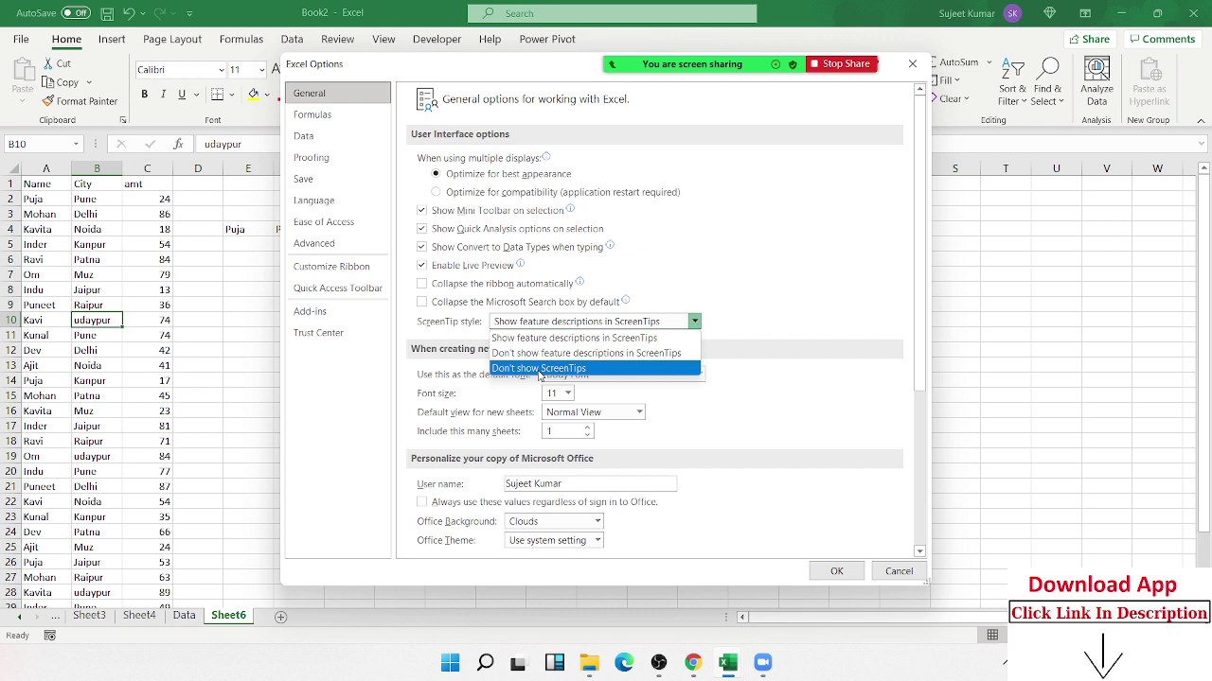
left_click(857, 341)
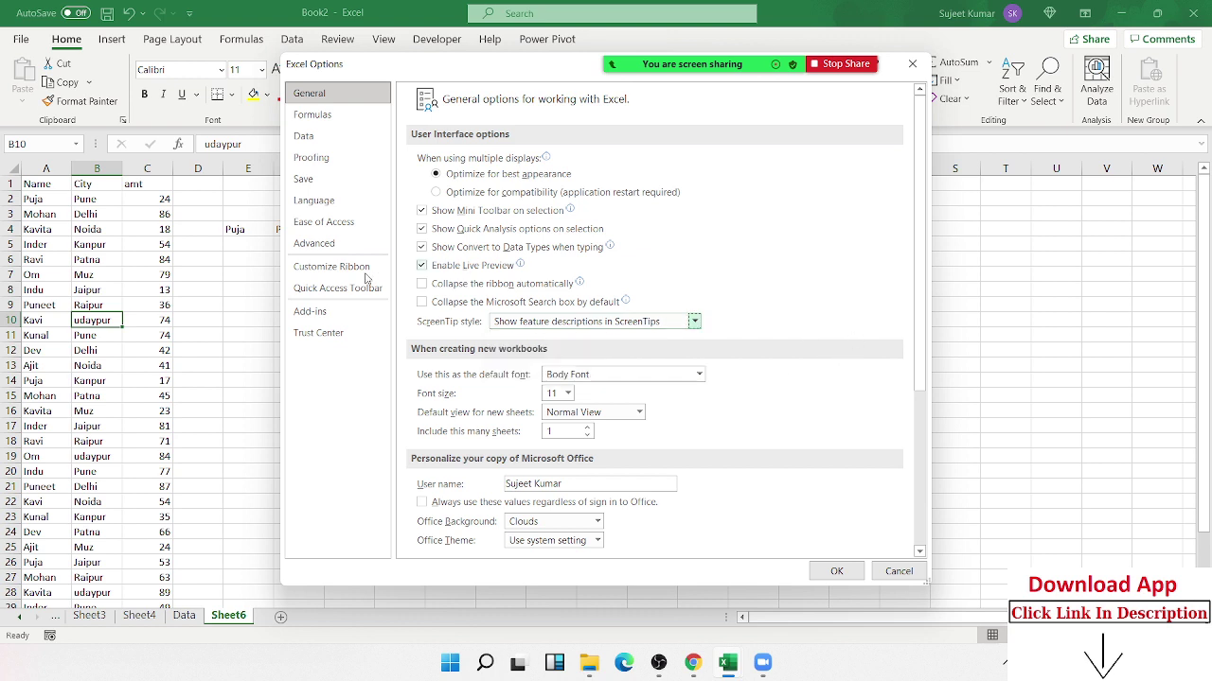
left_click_drag(398, 74, 406, 42)
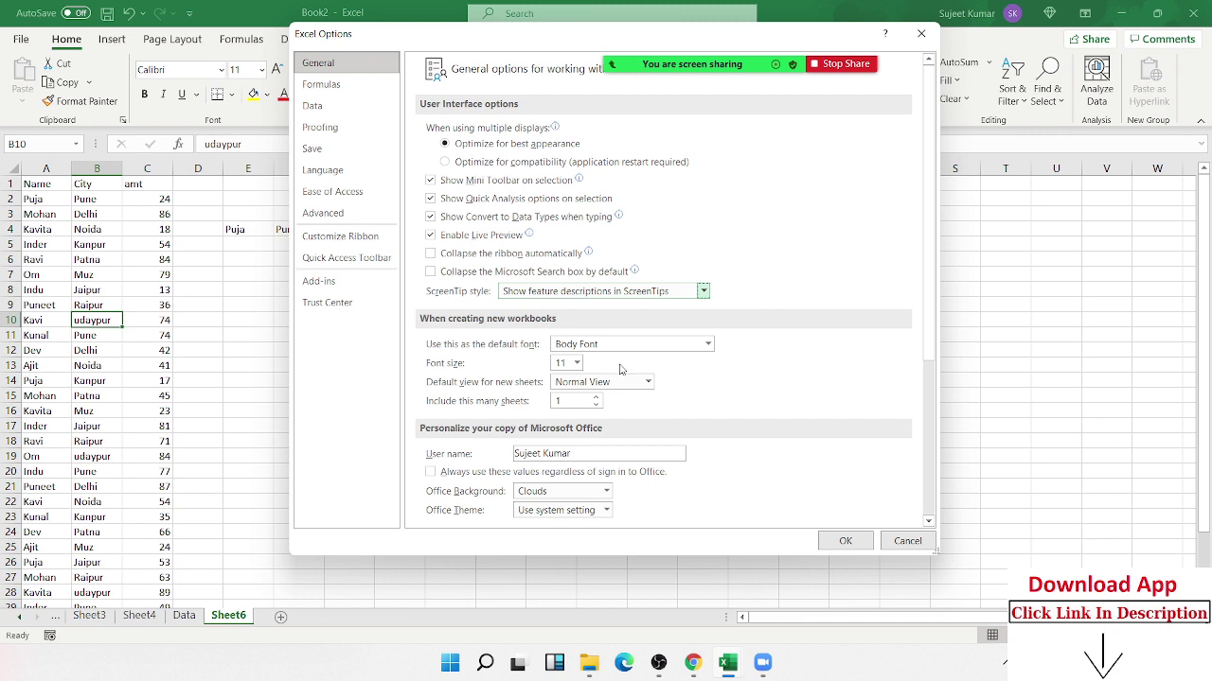
- Make Arial the default font for new workbooks and select the sheet count value 1
left_click(707, 346)
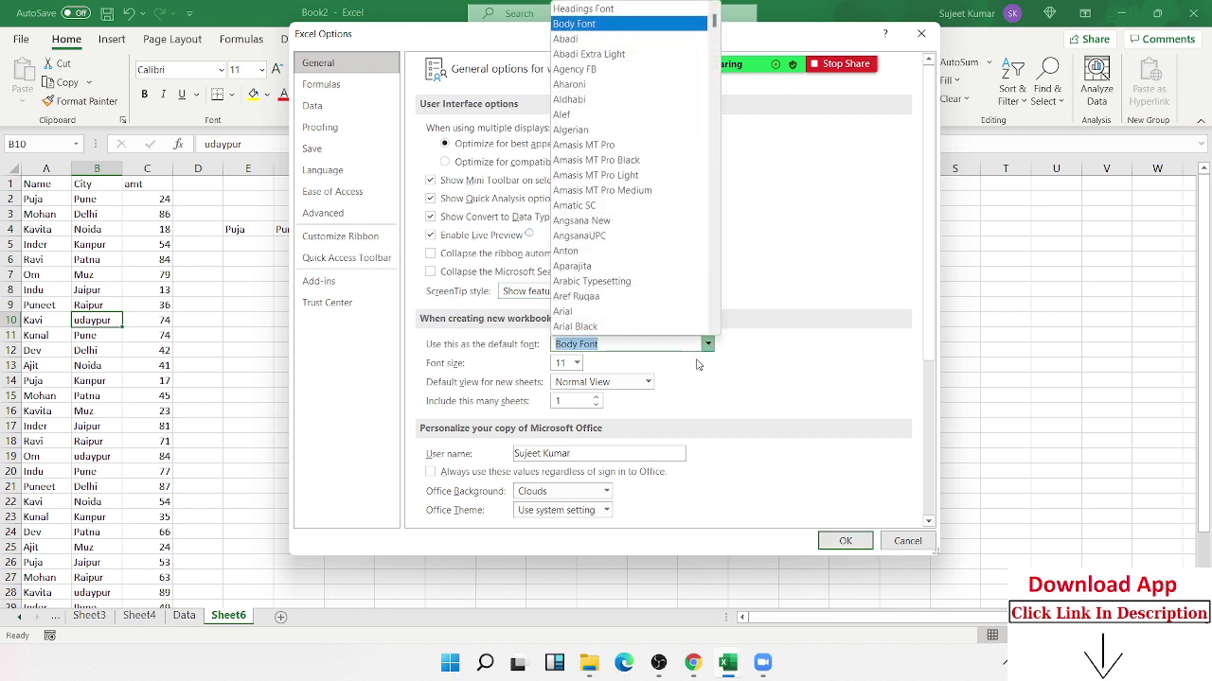
left_click(632, 312)
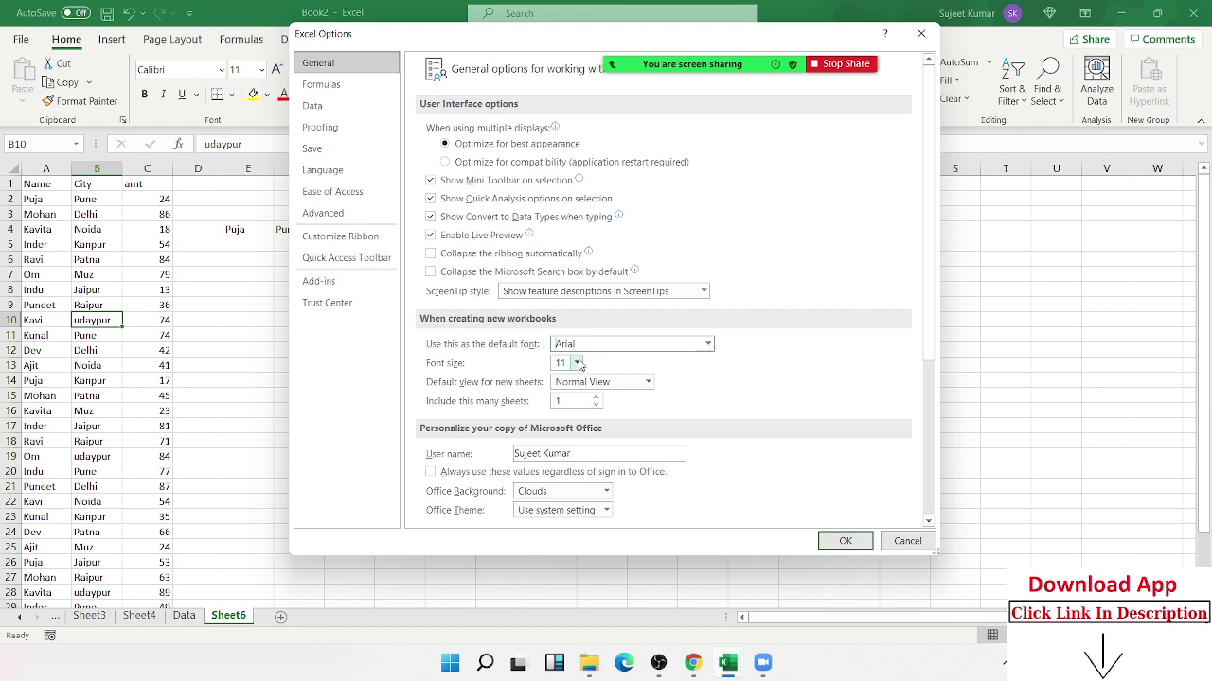
left_click(578, 403)
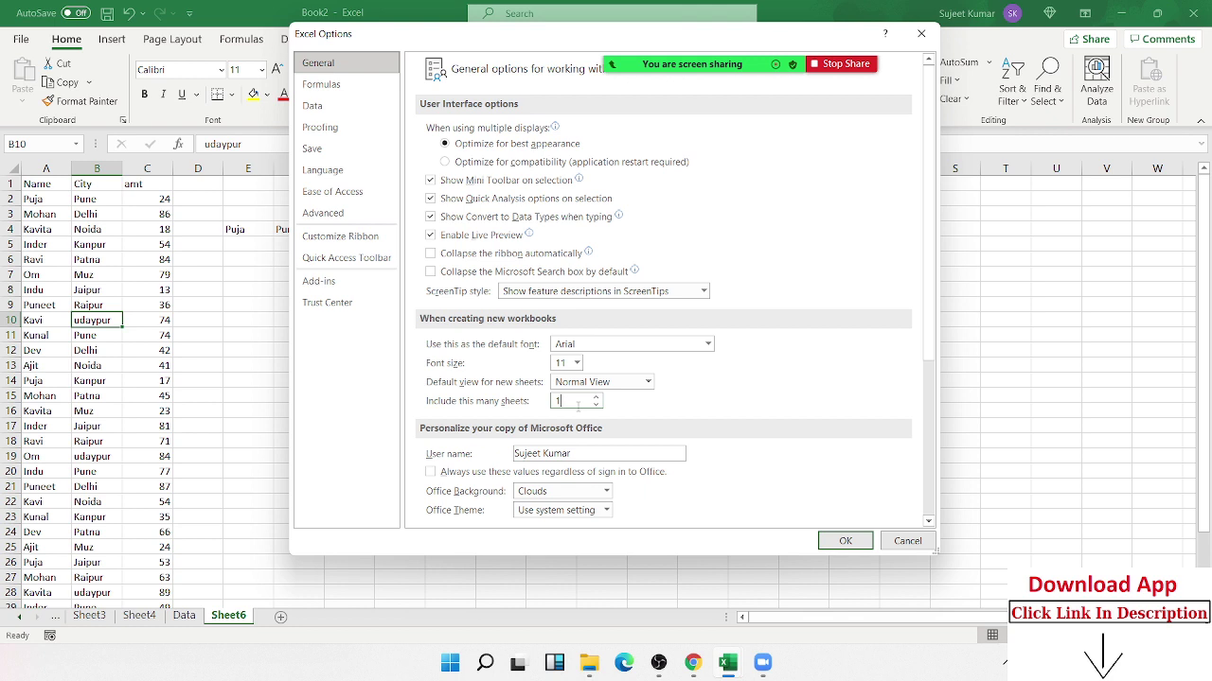
double_click(556, 401)
scroll(698, 368, "down", 2)
scroll(697, 368, "down", 3)
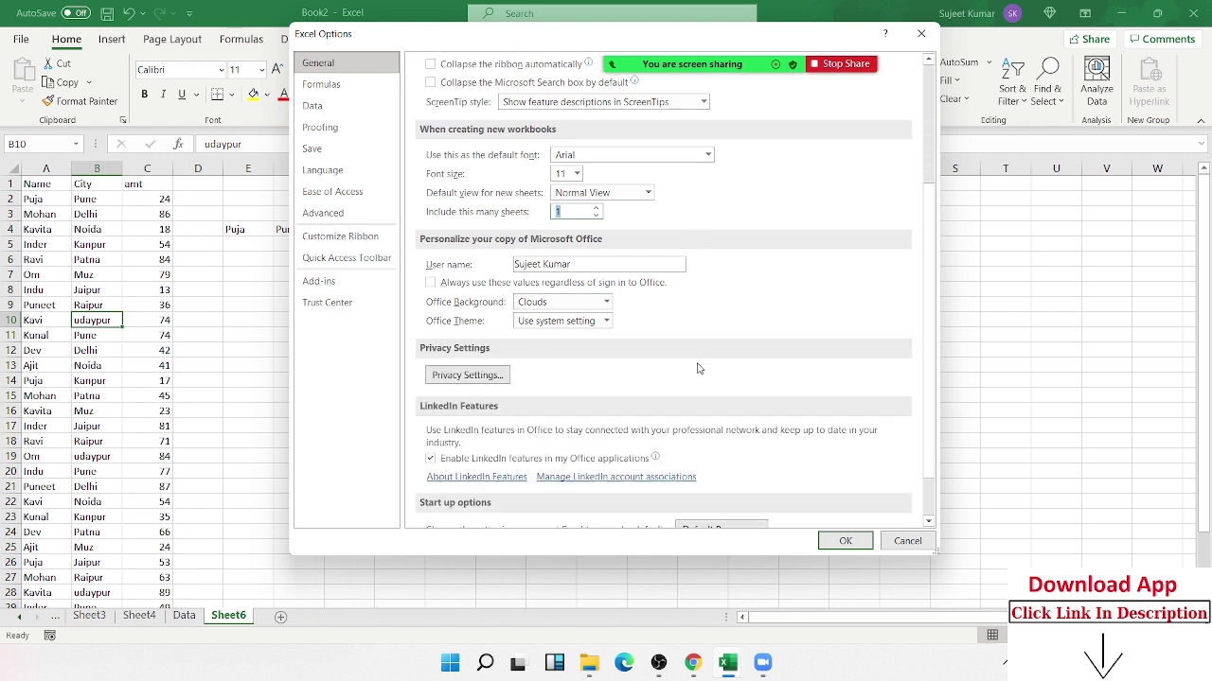
scroll(698, 368, "up", 2)
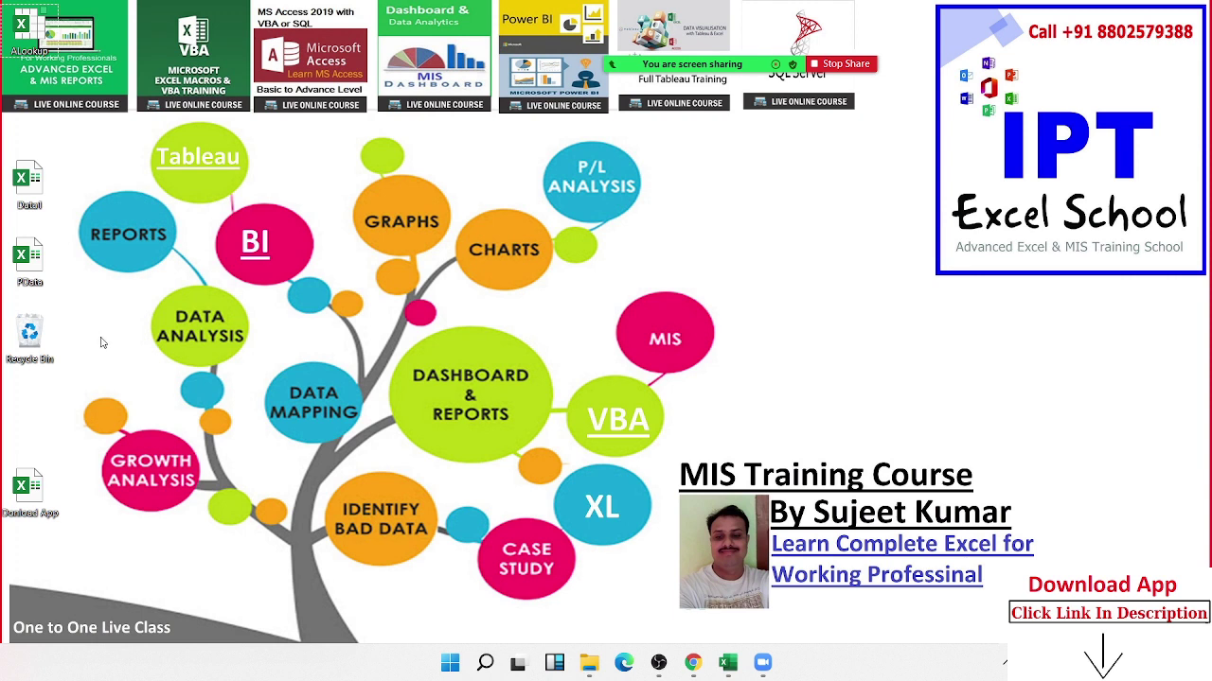
- Briefly switch to the Chrome window, then bring Excel Options back and dismiss the Start menu
mouse_move(35, 200)
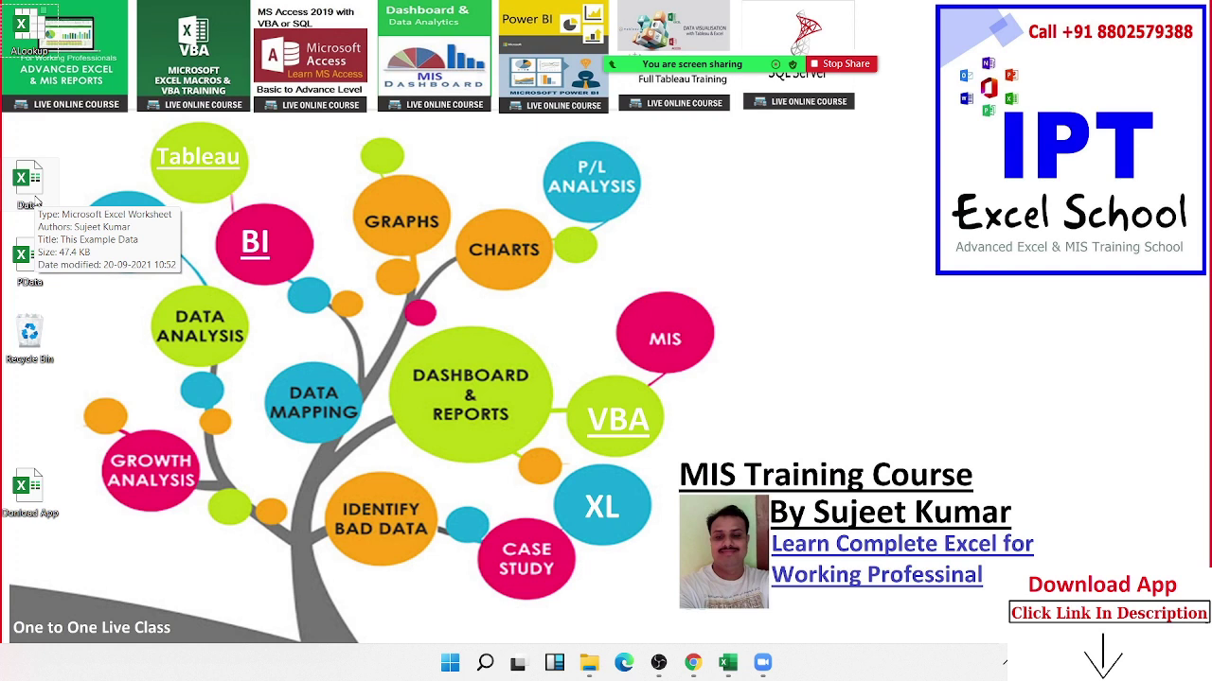
mouse_move(726, 653)
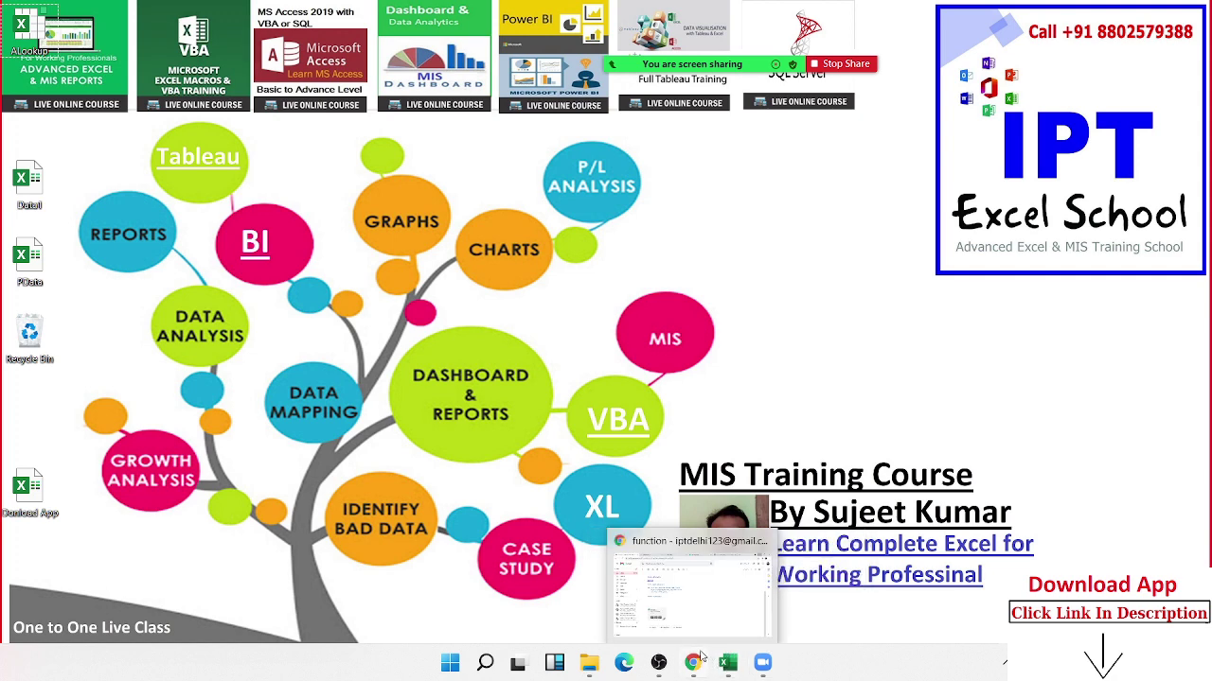
left_click(700, 619)
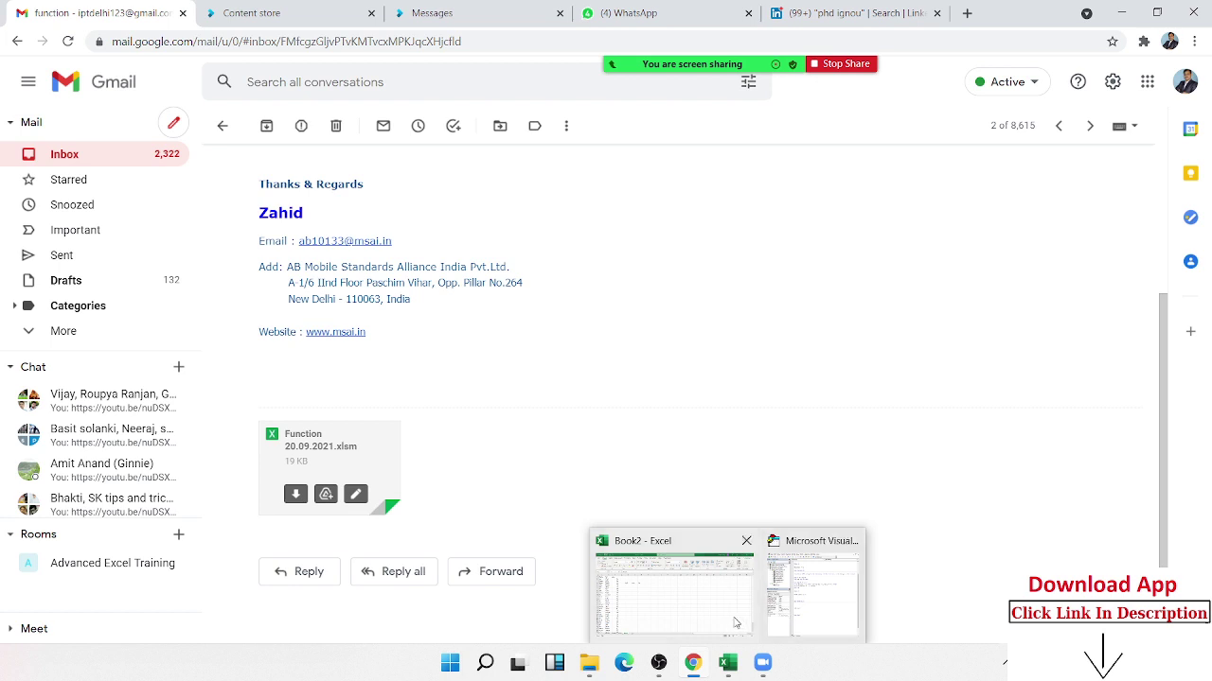
left_click(785, 621)
mouse_move(696, 661)
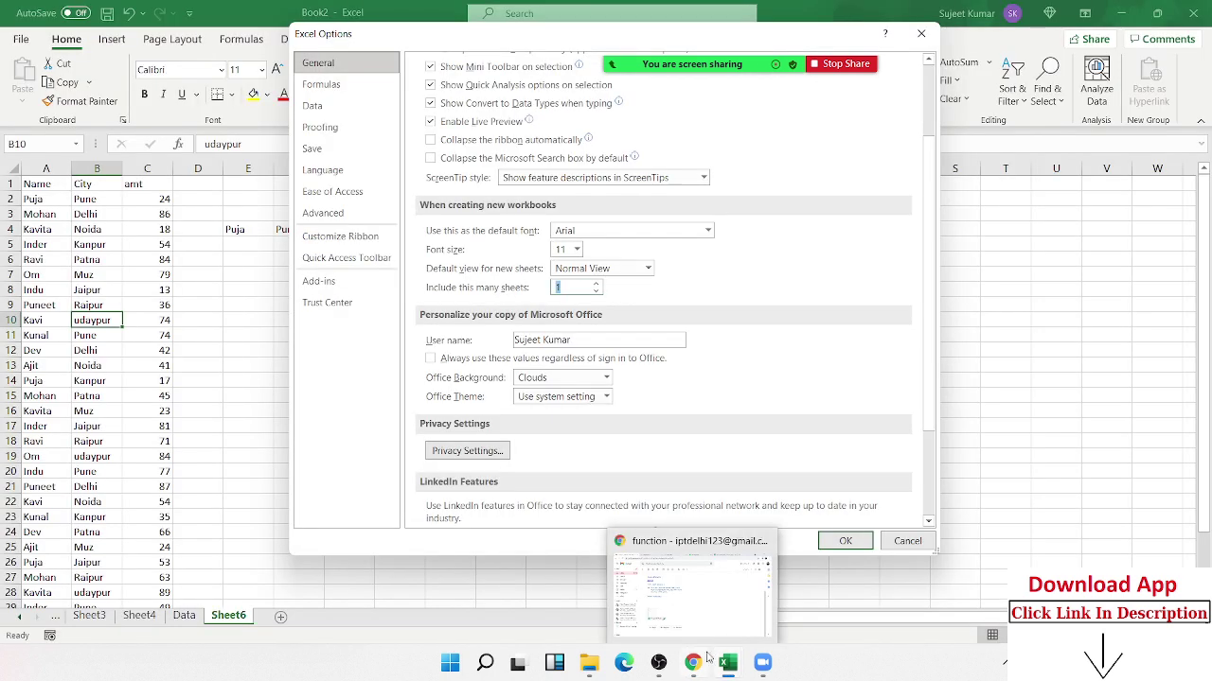
key("super")
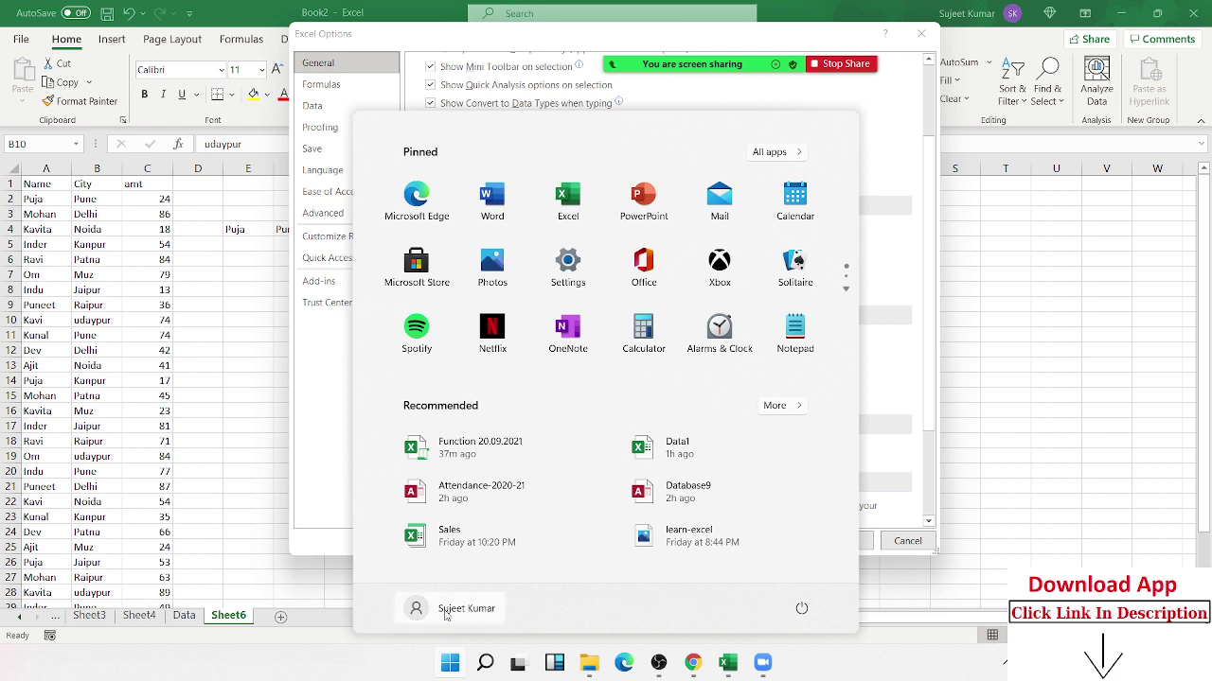
left_click(241, 648)
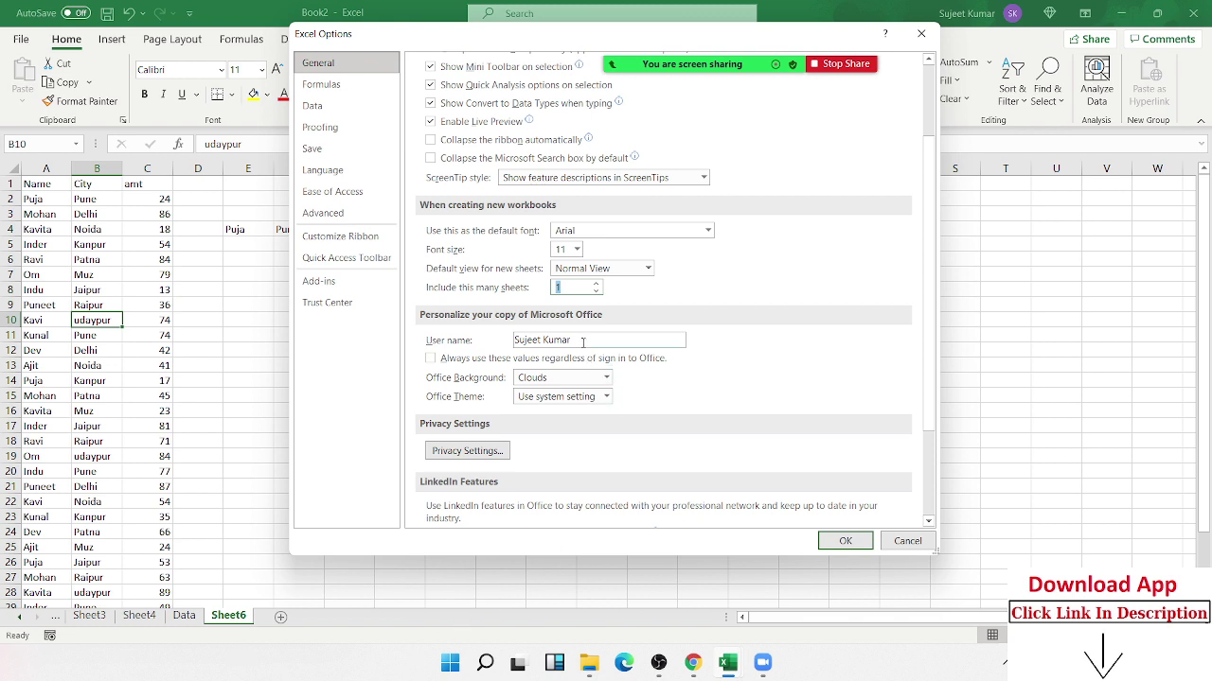
- Replace the Office user name with 'IPT Dxcel'
left_click_drag(583, 343, 512, 343)
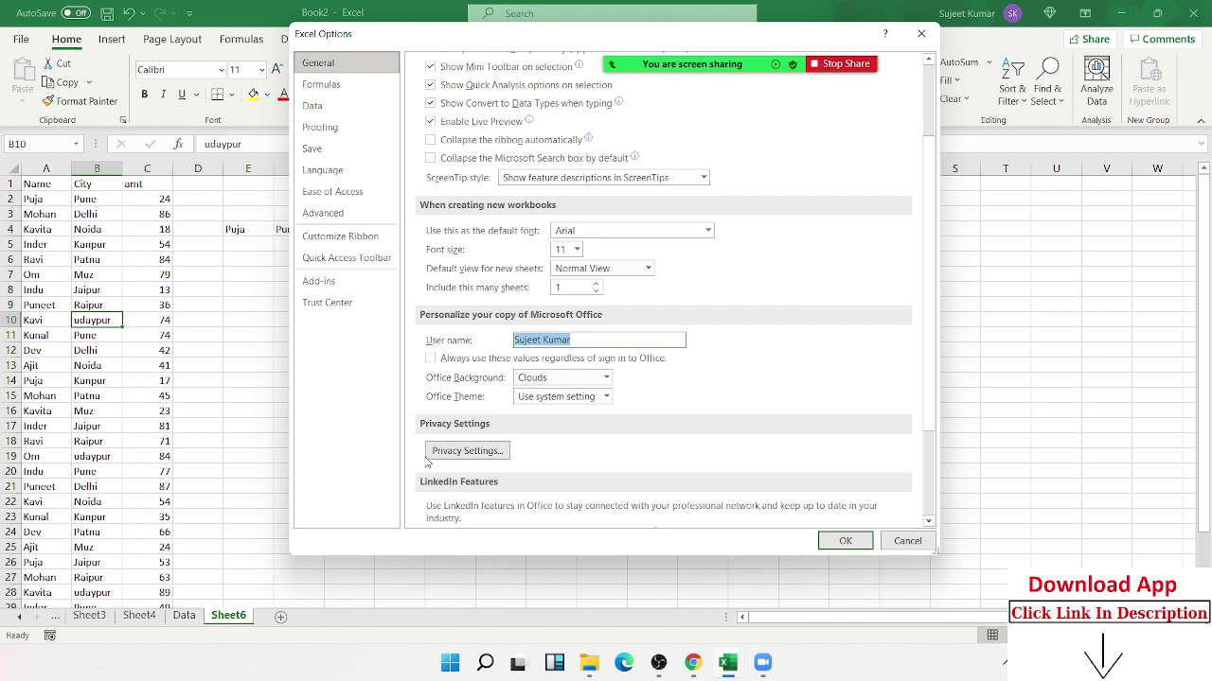
type("IPT ")
type("Dxc")
type("el School")
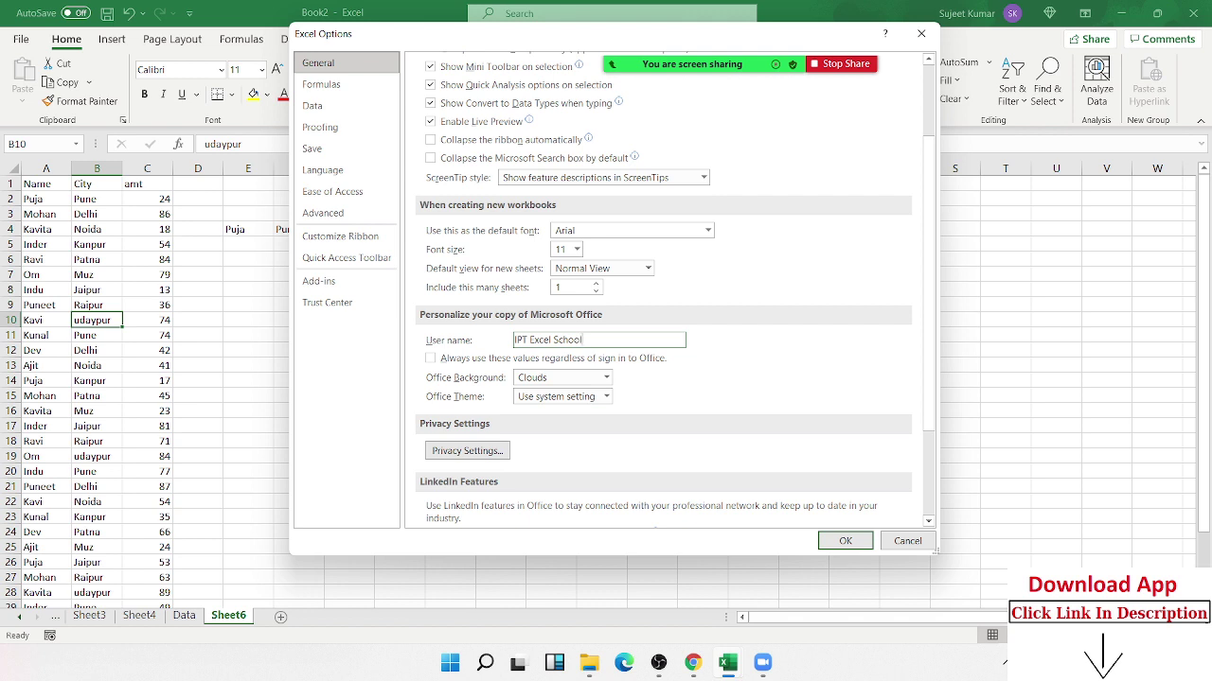
left_click(568, 402)
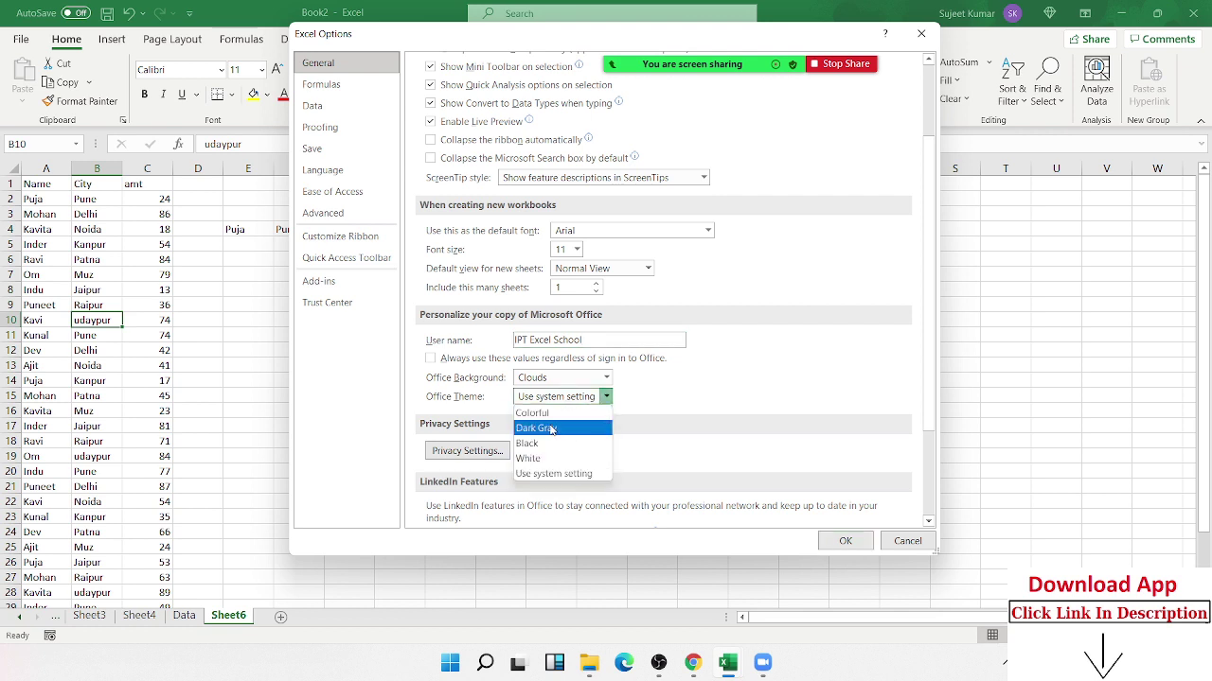
- Apply the Dark Gray Office theme and acknowledge the font restart notice
left_click(551, 429)
left_click(841, 541)
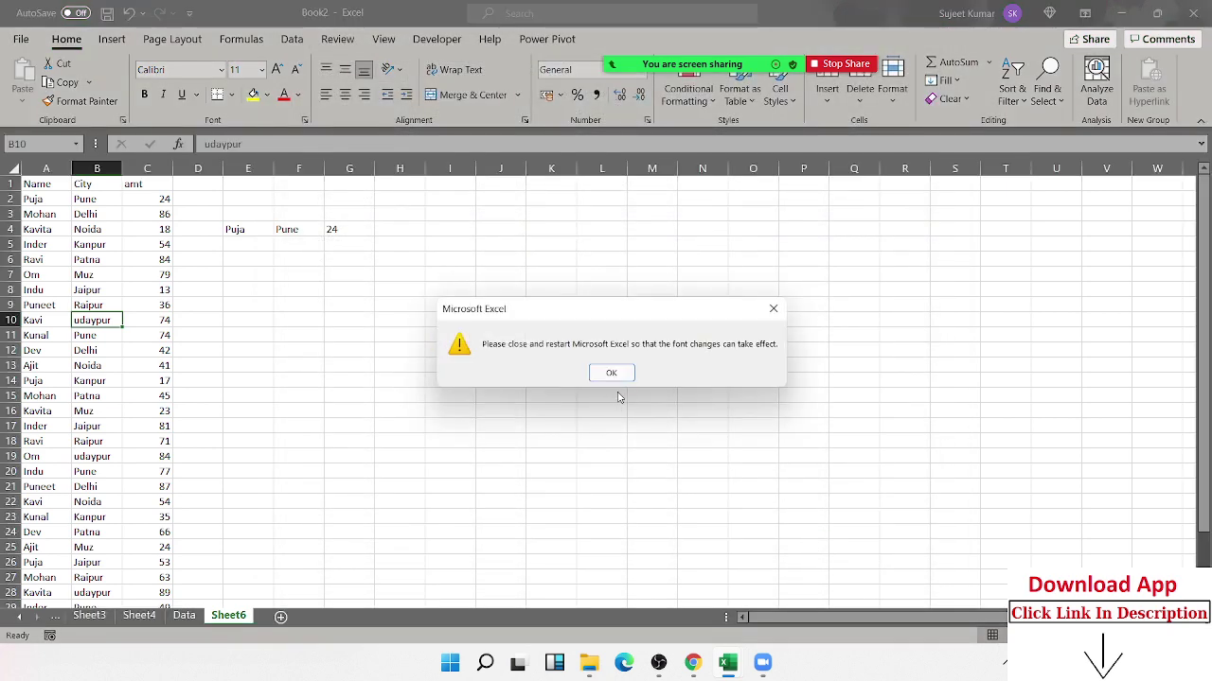
left_click(622, 380)
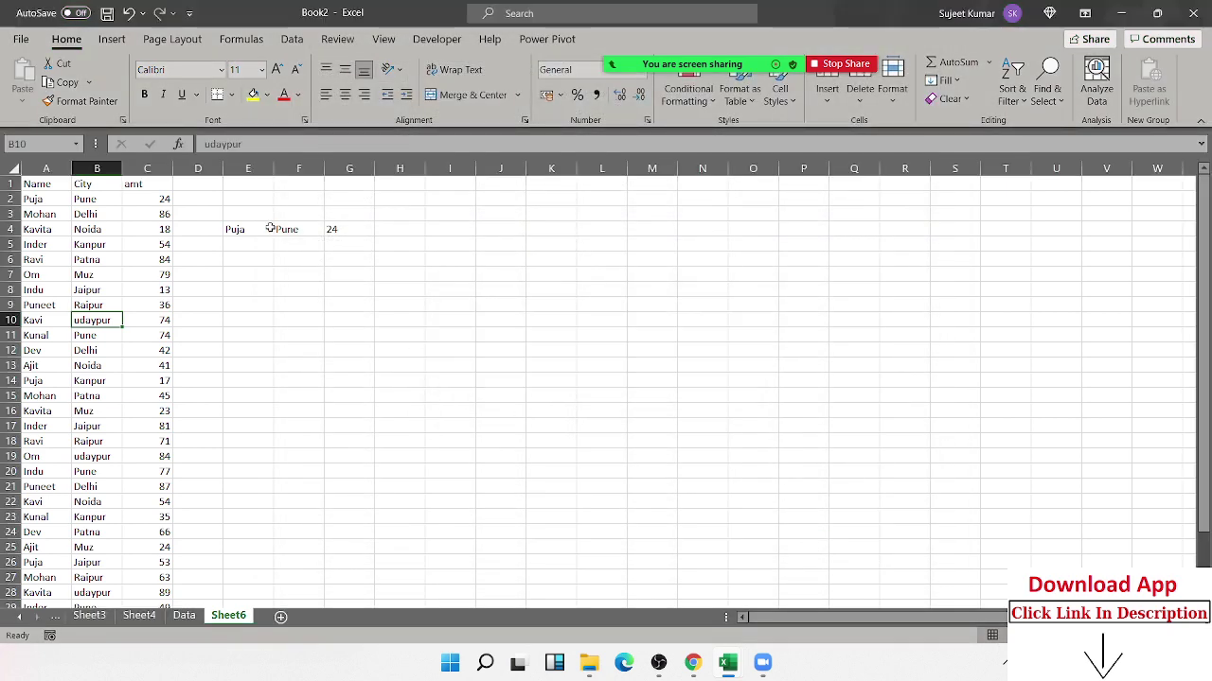
- Change the Office theme to Black and return to the File start page
left_click(23, 40)
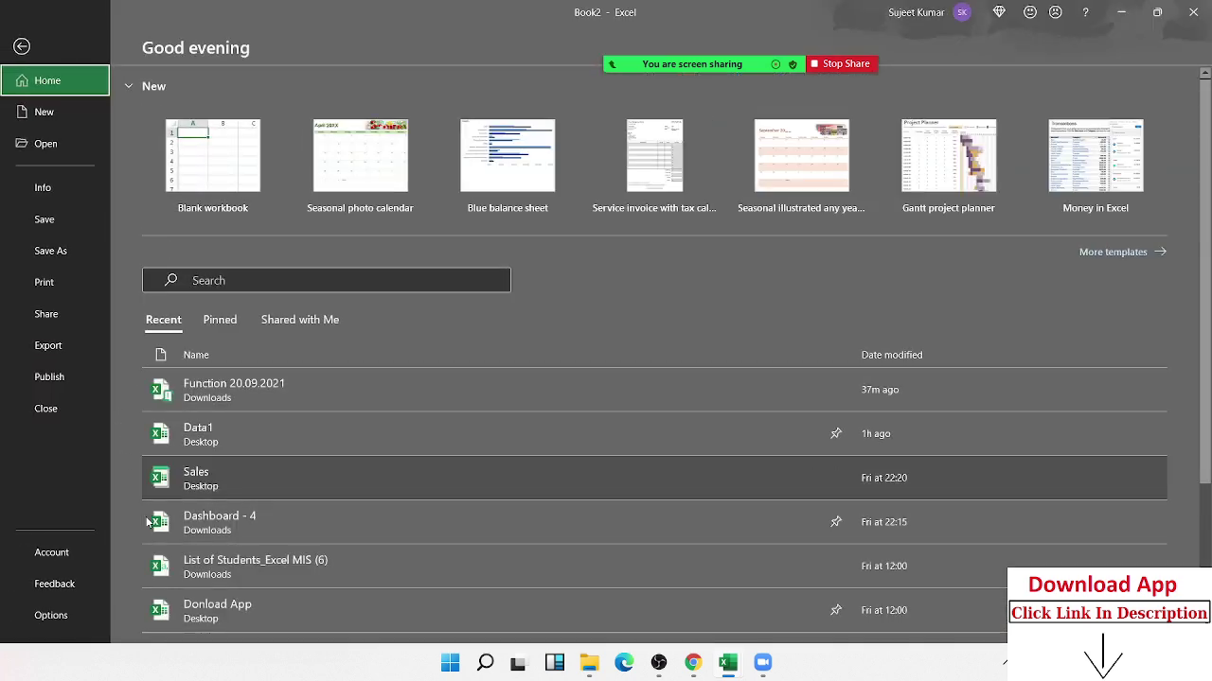
left_click(53, 615)
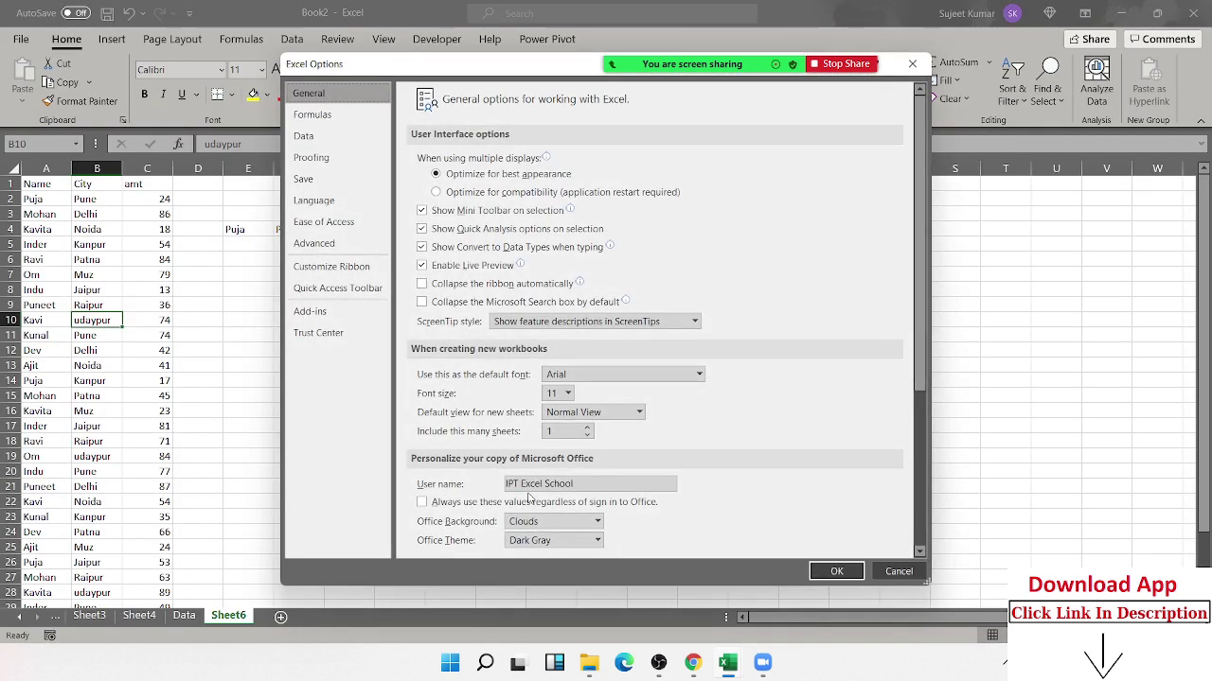
scroll(530, 498, "down", 3)
left_click(549, 428)
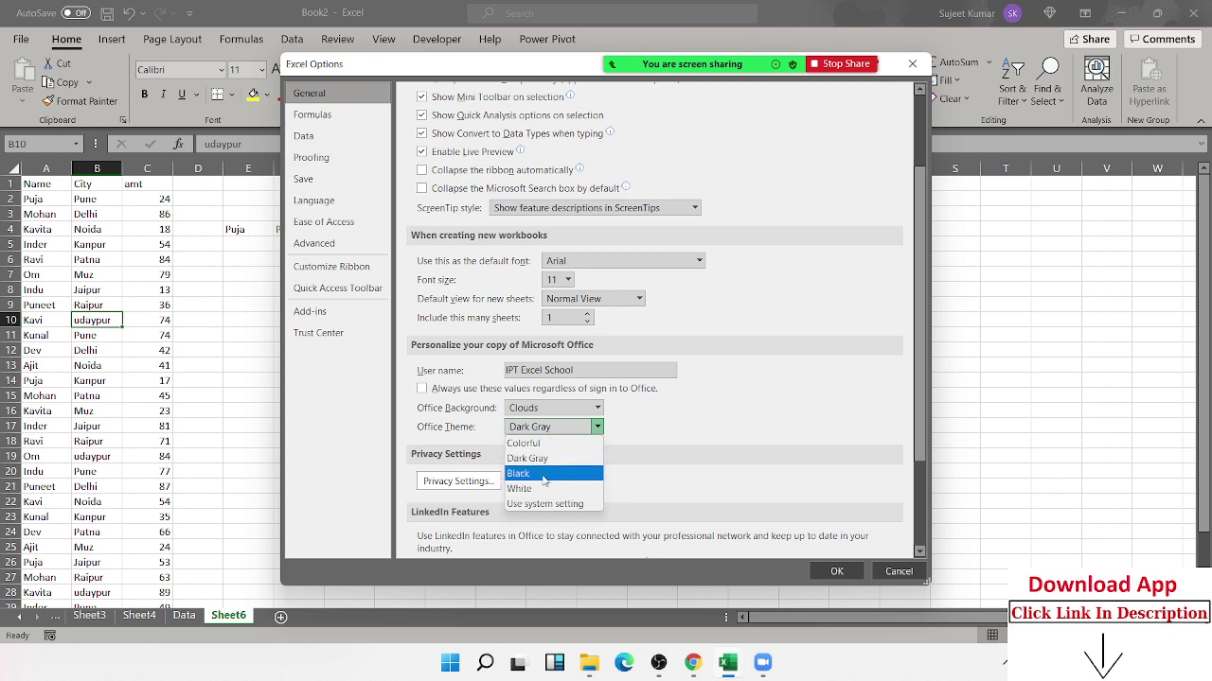
left_click(545, 474)
left_click(837, 570)
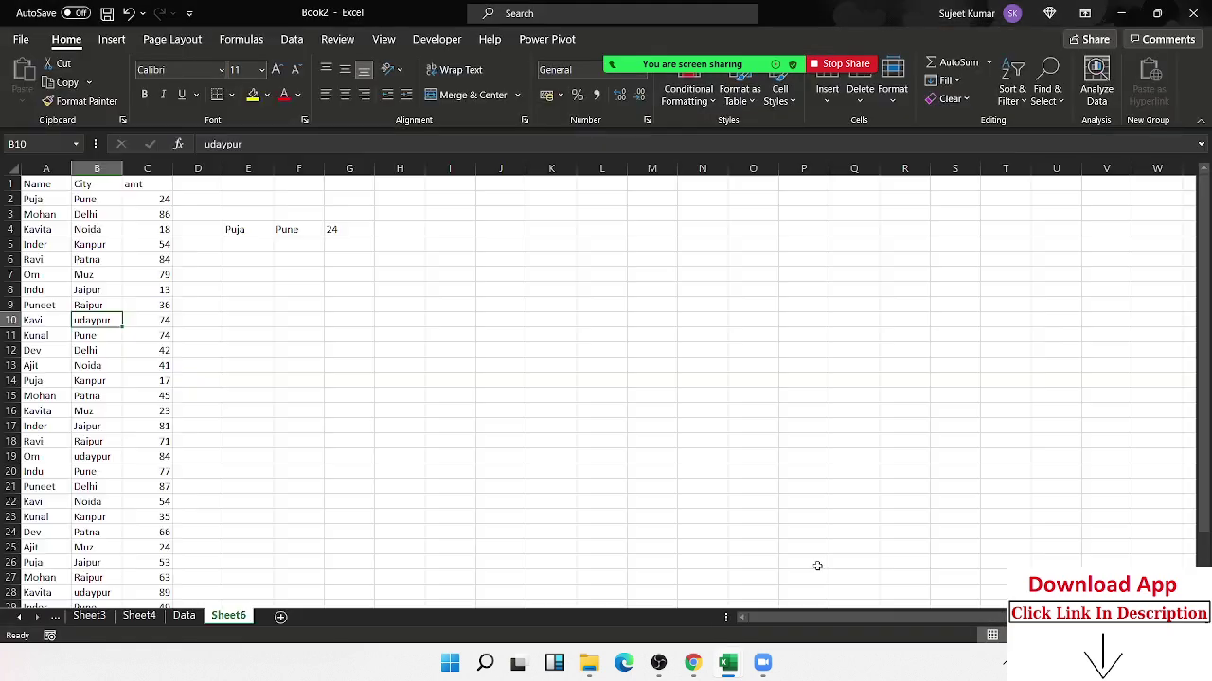
left_click(21, 39)
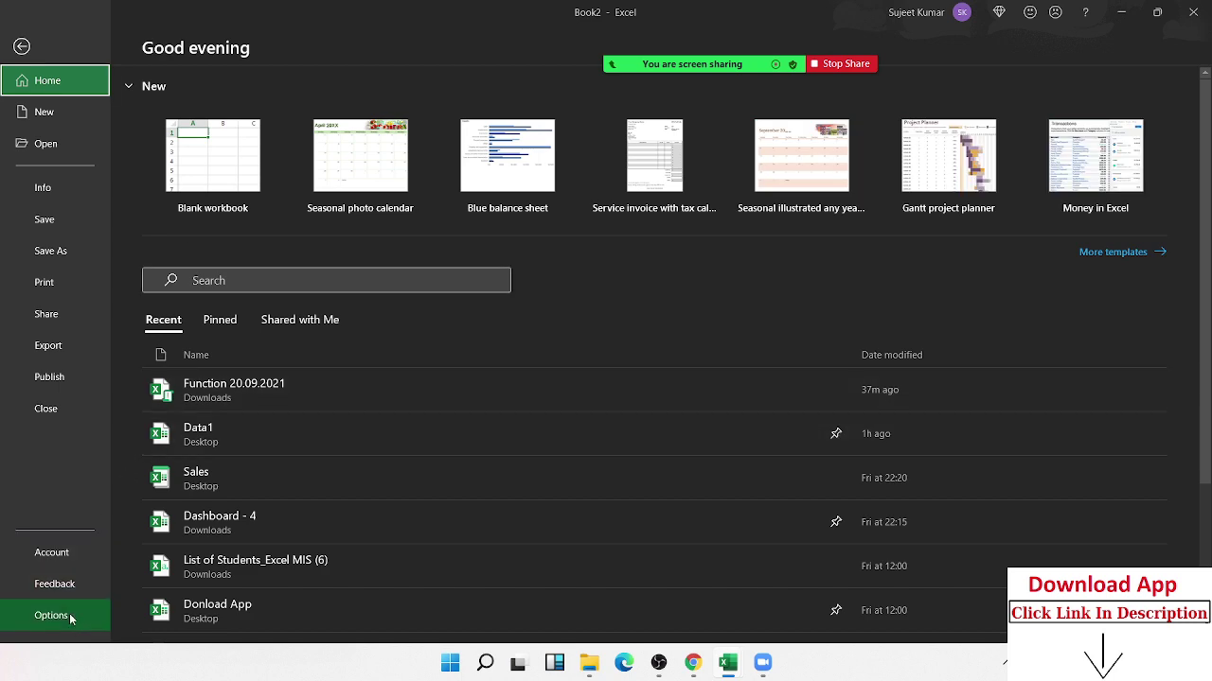
- Set the Office theme in Excel Options back to Colorful
left_click(51, 615)
scroll(600, 490, "down", 4)
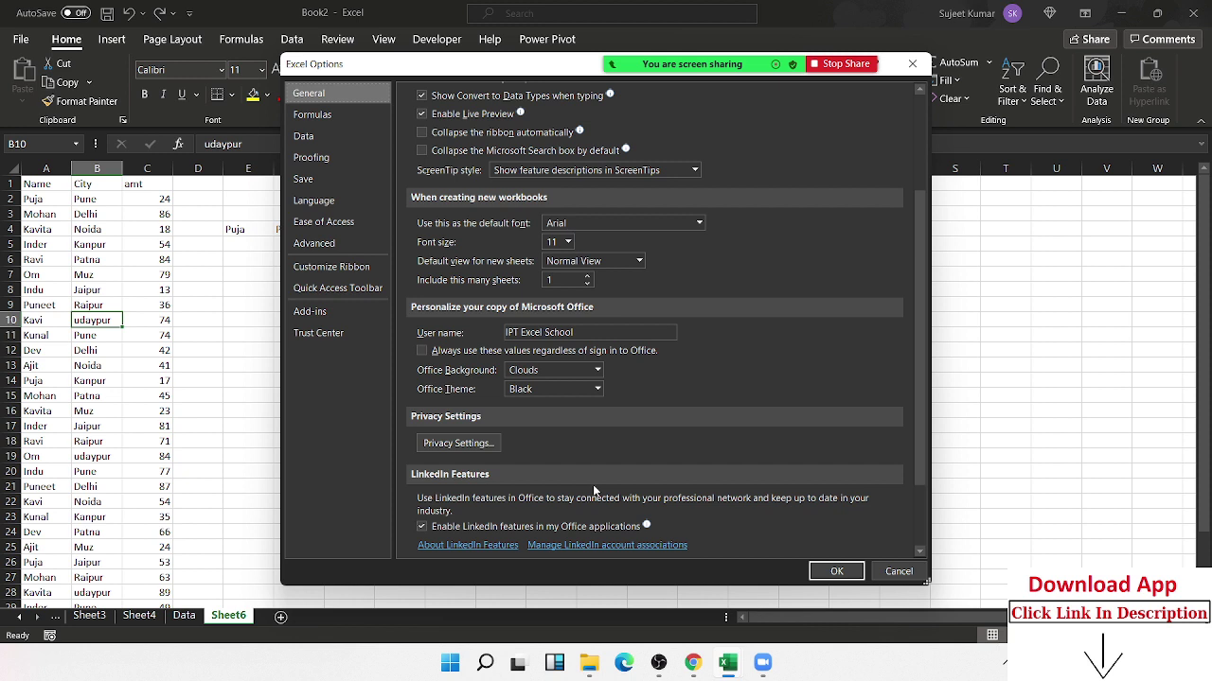
left_click(547, 391)
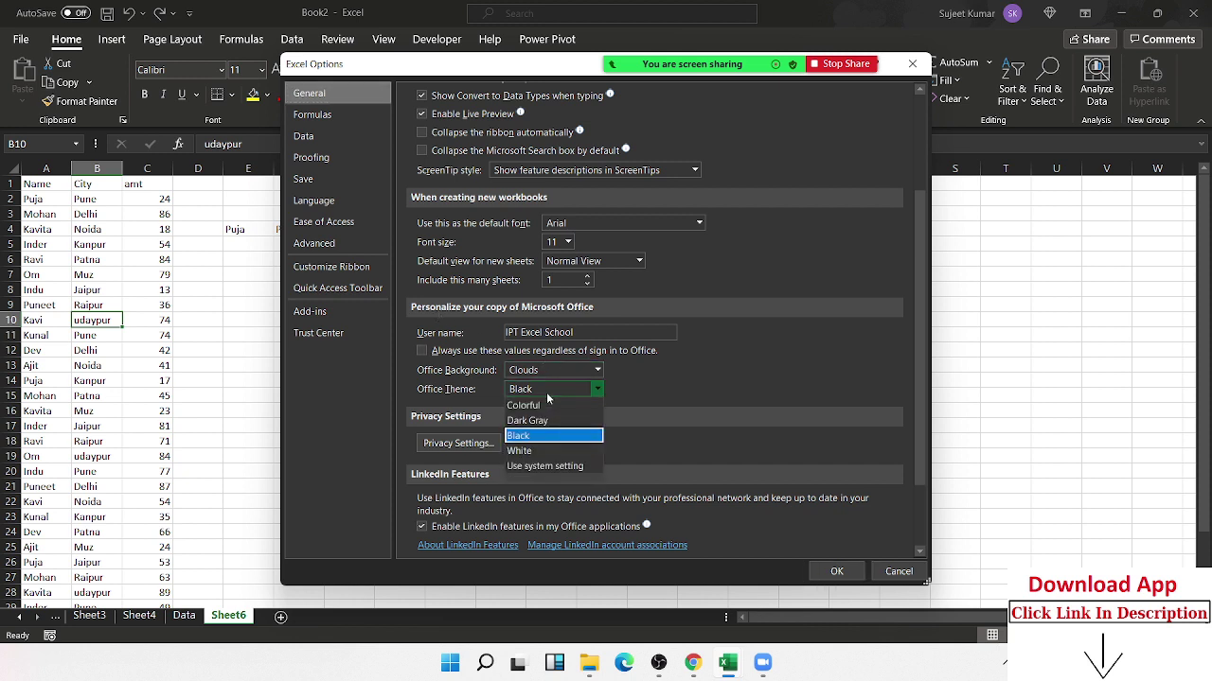
left_click(546, 405)
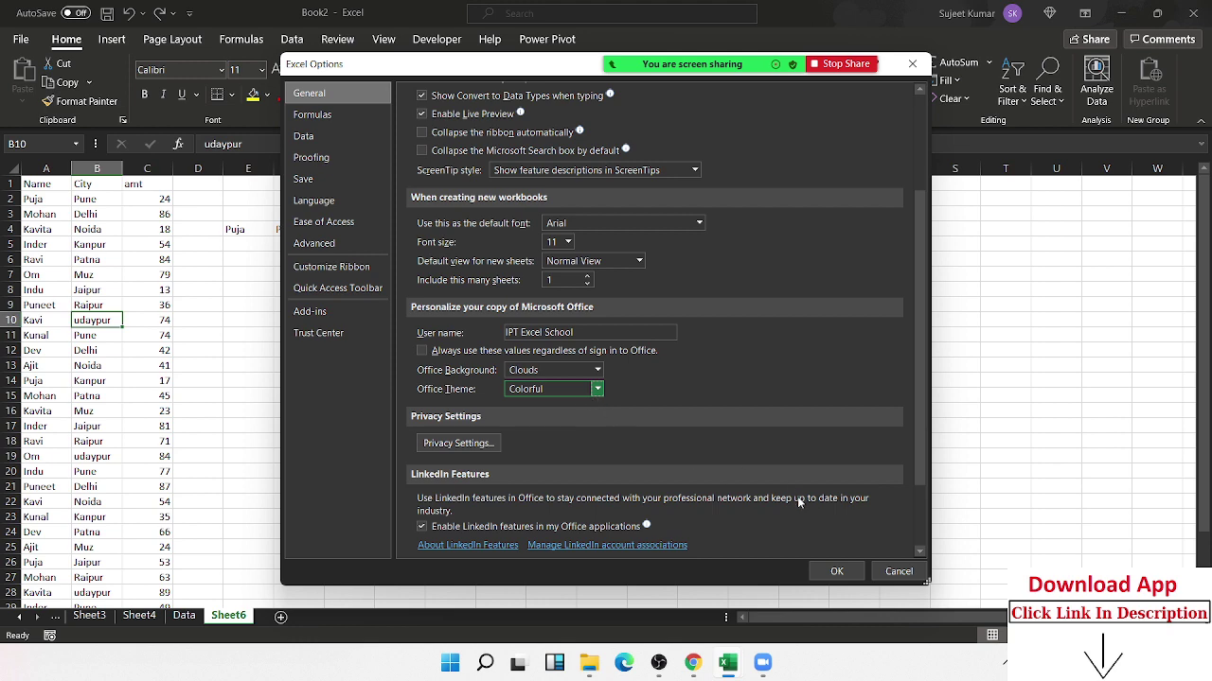
left_click(828, 572)
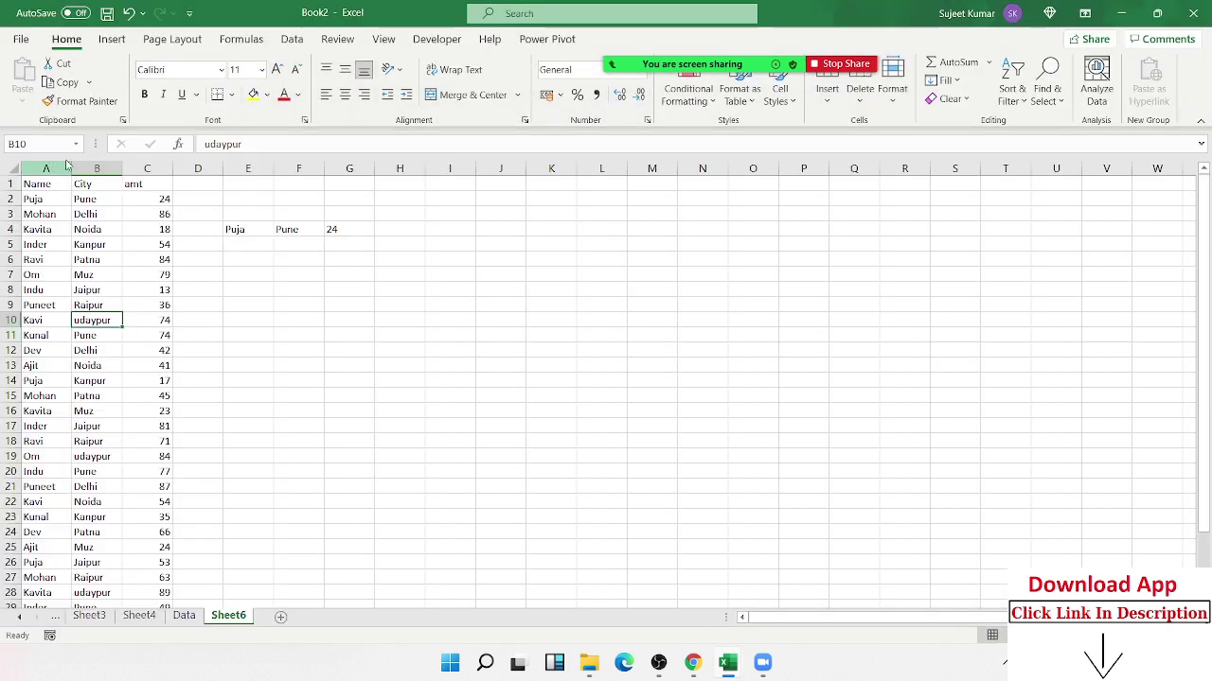
- Turn on R1C1 reference style in the Formulas options
left_click(21, 39)
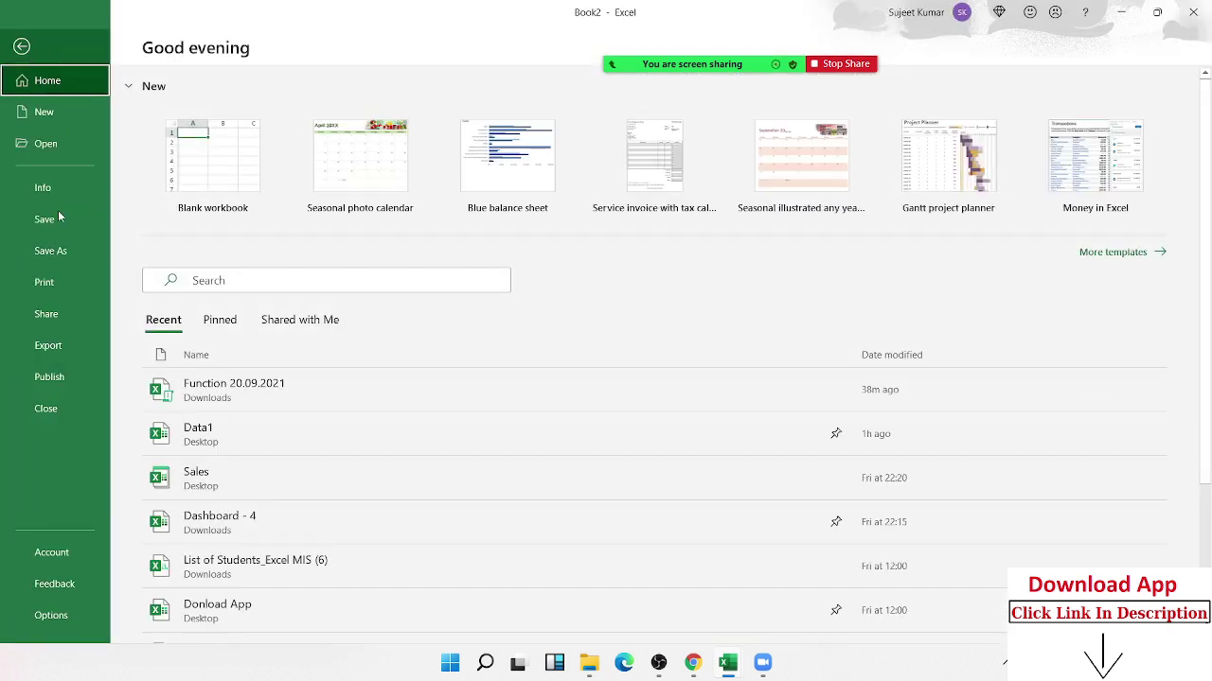
left_click(72, 617)
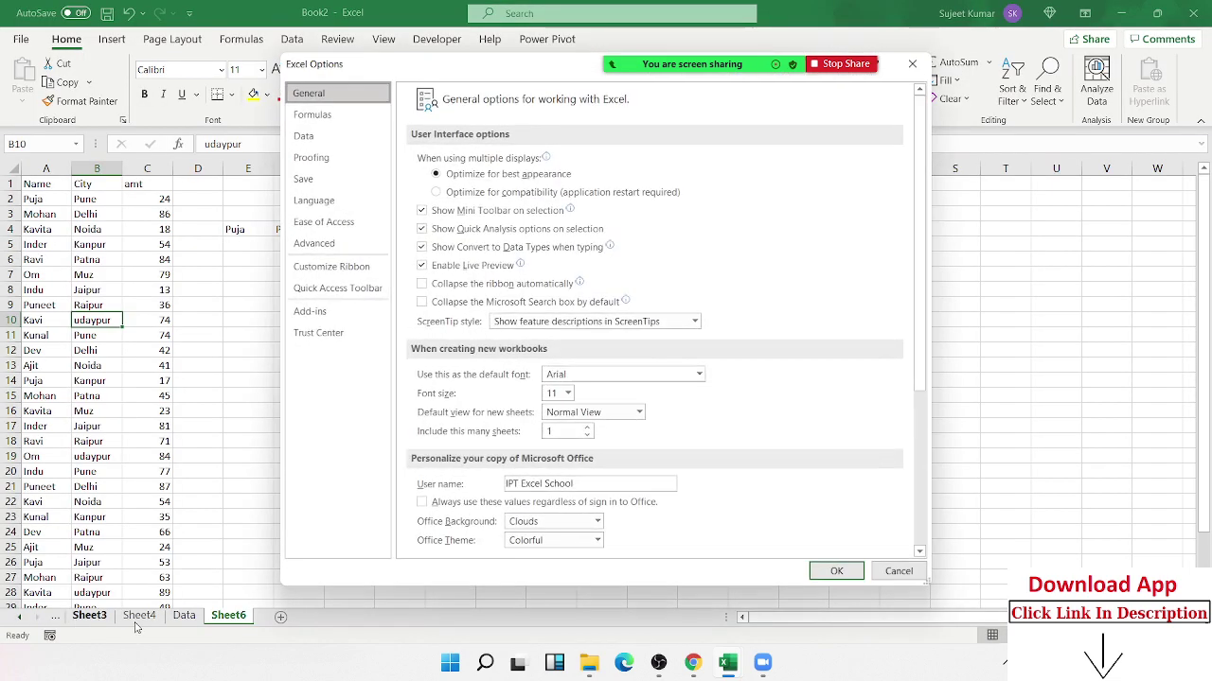
left_click(345, 119)
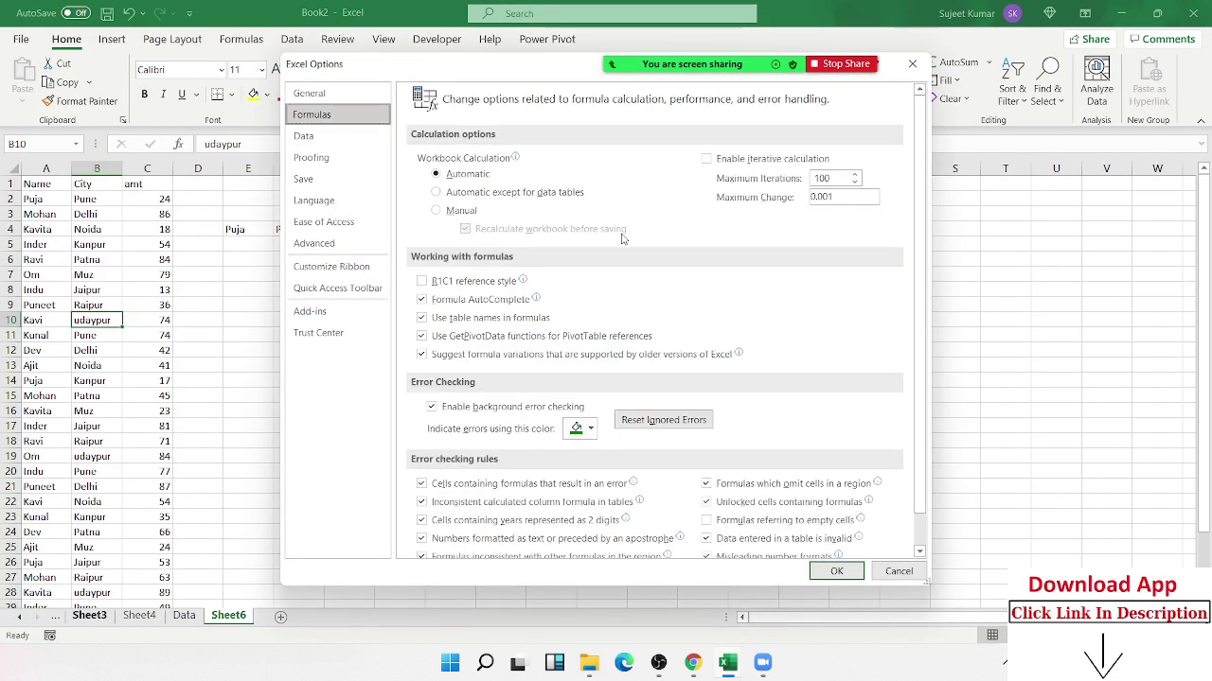
left_click(422, 282)
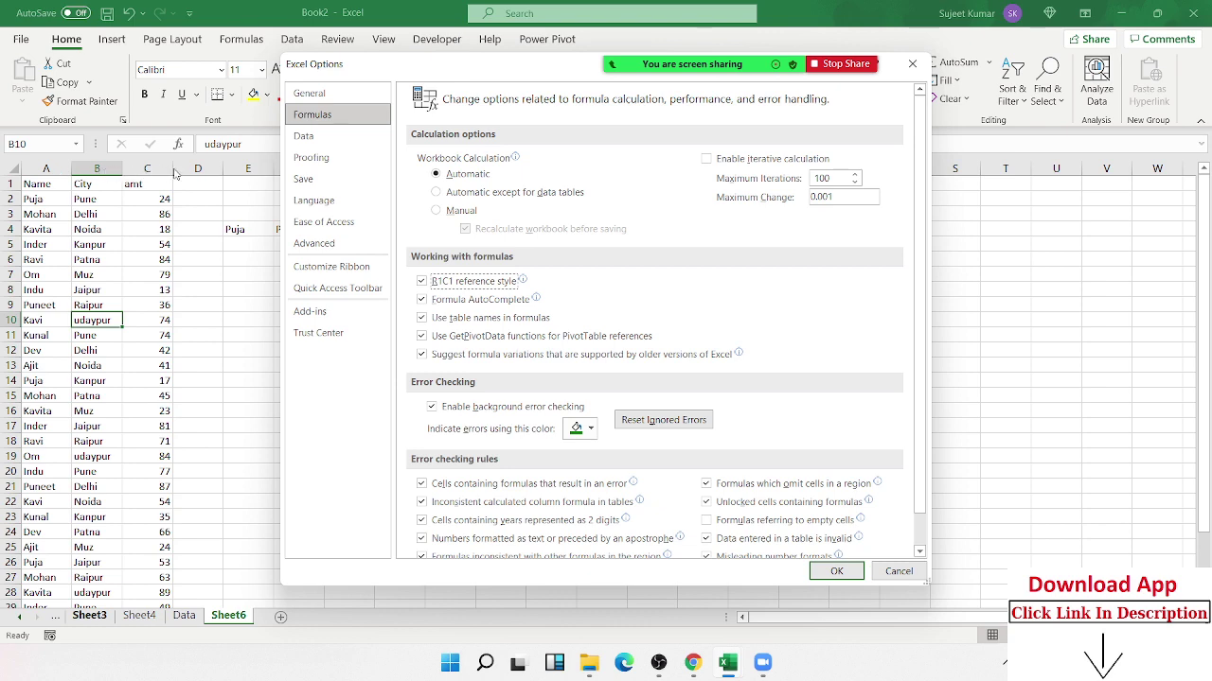
left_click(838, 572)
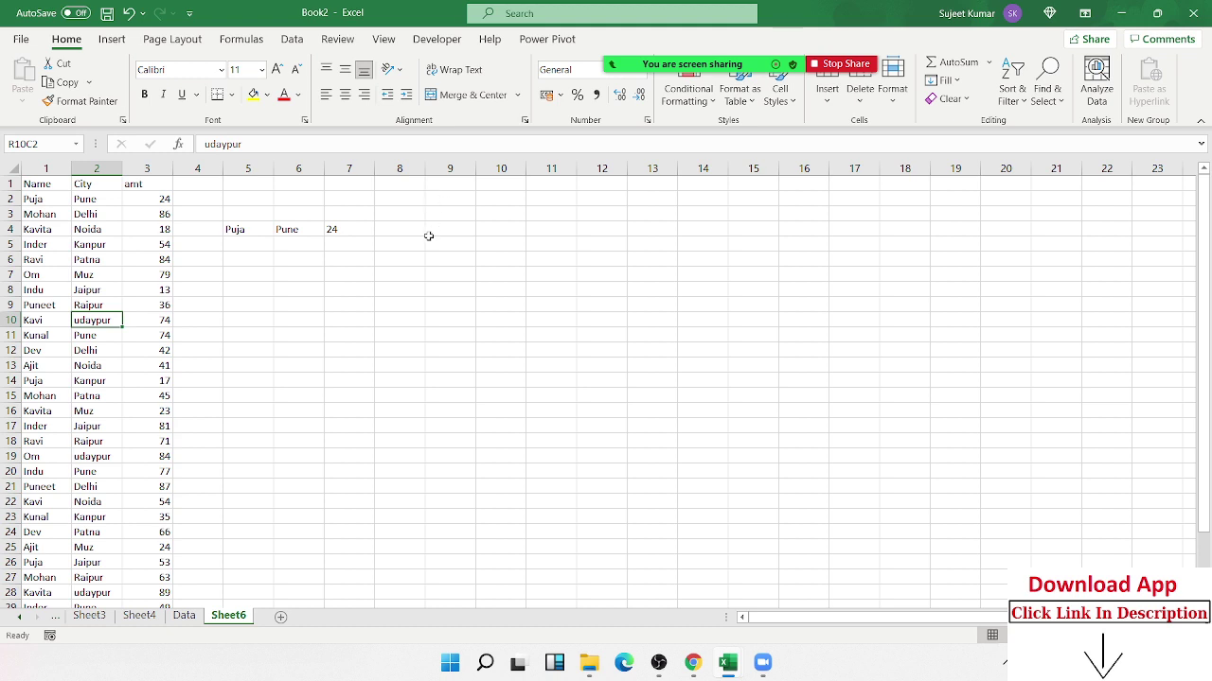
- Select cells R7C5 and R4C9 to see their R1C1 addresses
left_click(248, 268)
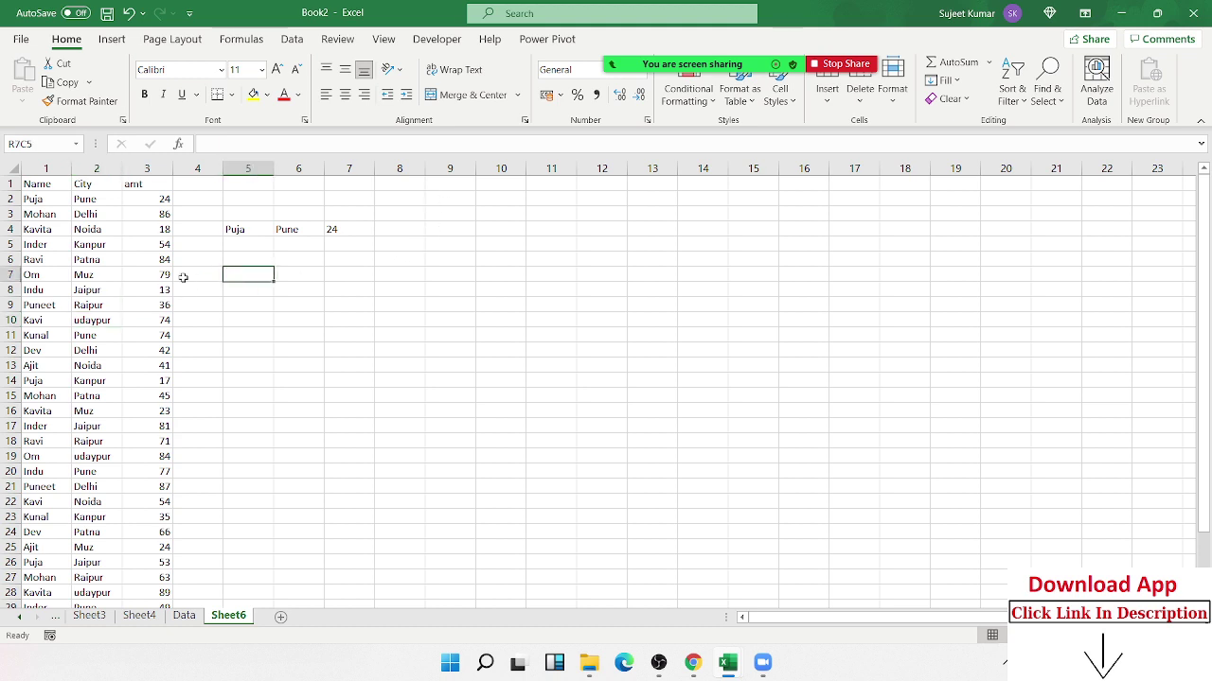
left_click(26, 144)
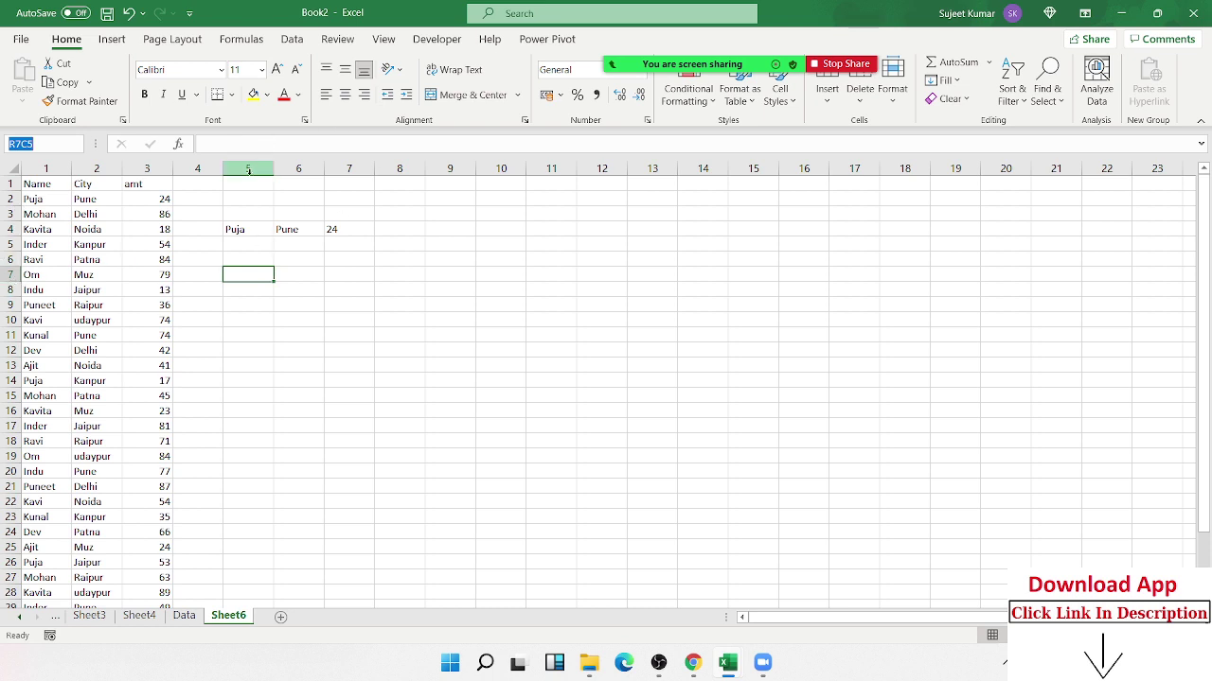
left_click(453, 230)
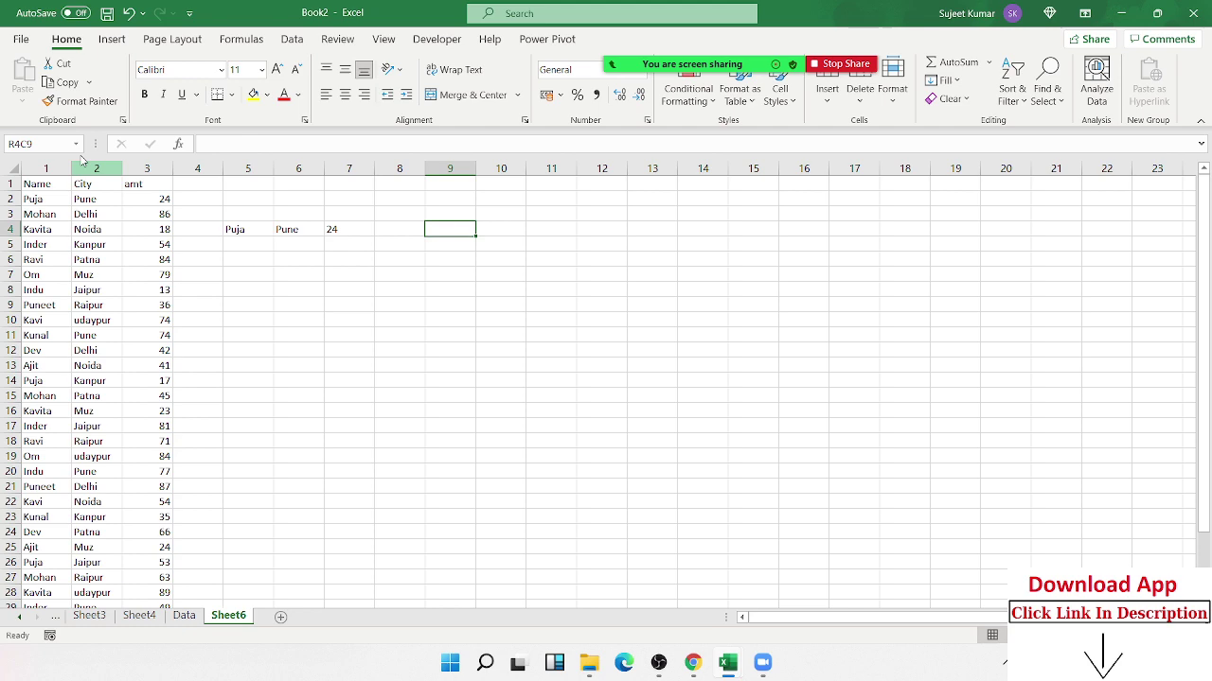
- Turn off R1C1 reference style in the Formulas options so columns show letters again
left_click(21, 39)
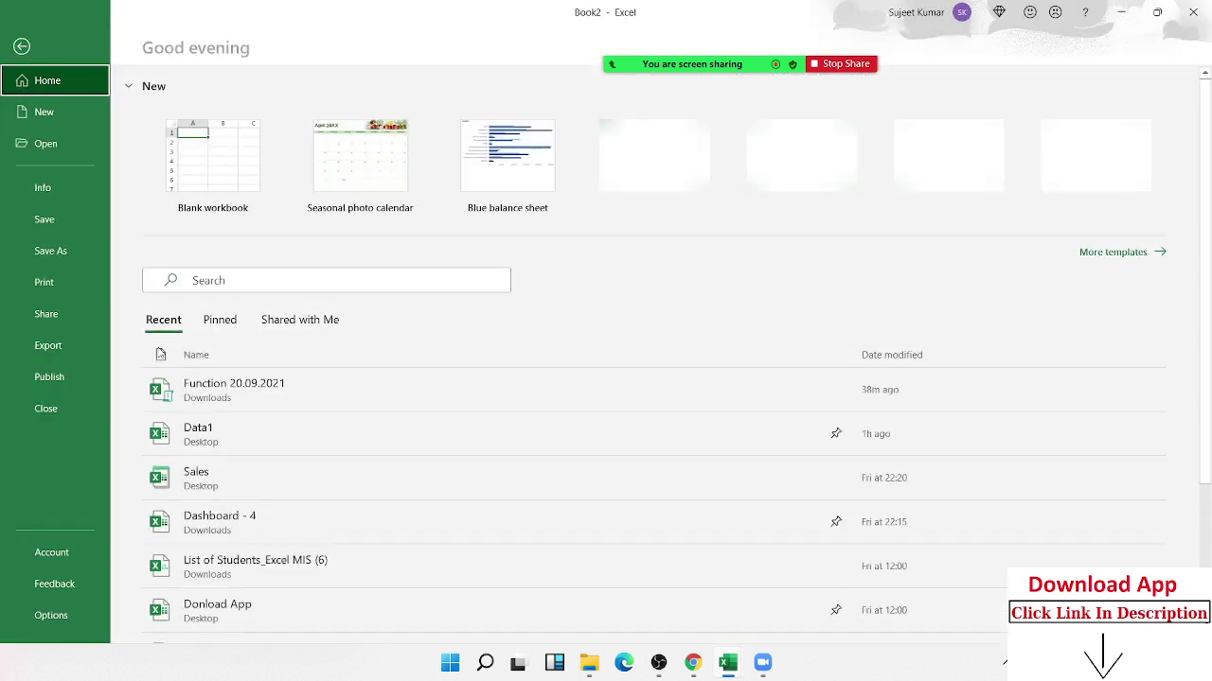
left_click(46, 617)
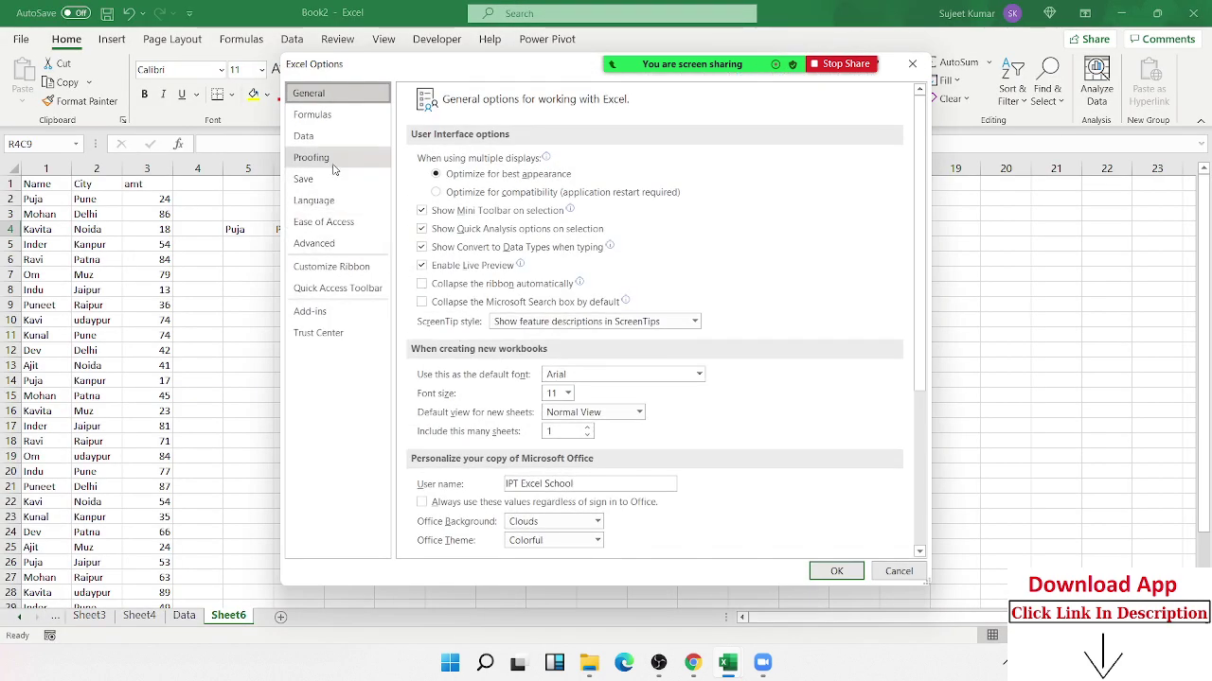
left_click(320, 135)
left_click(322, 115)
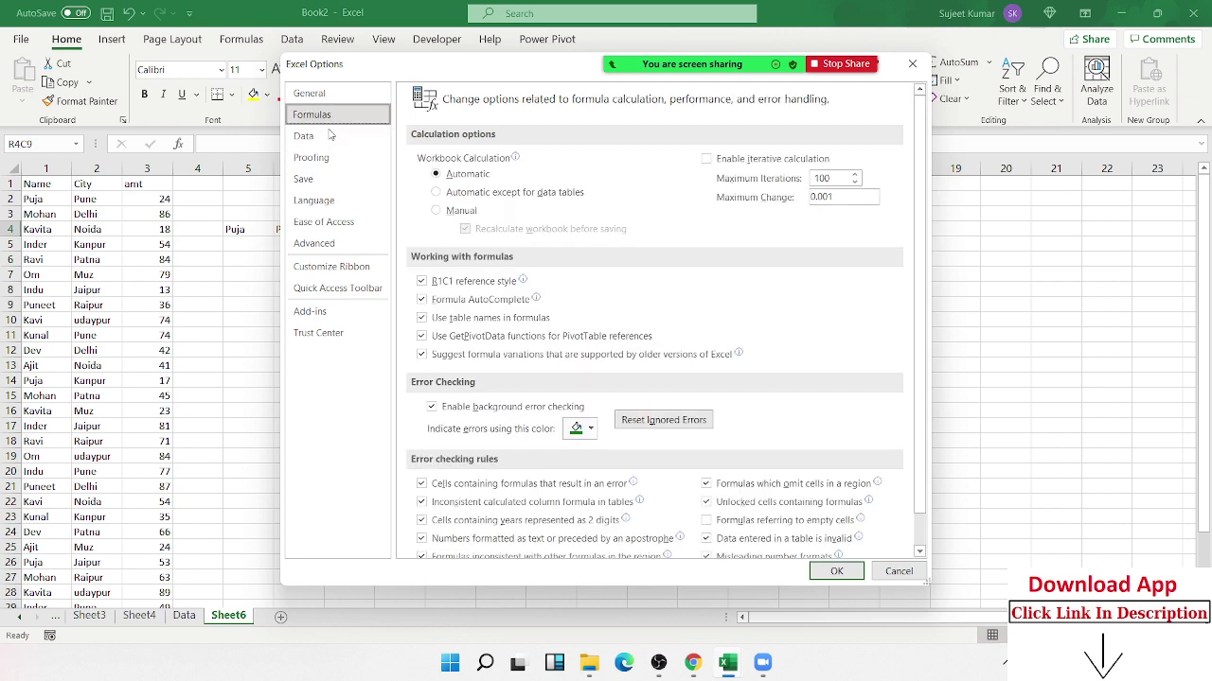
left_click(422, 281)
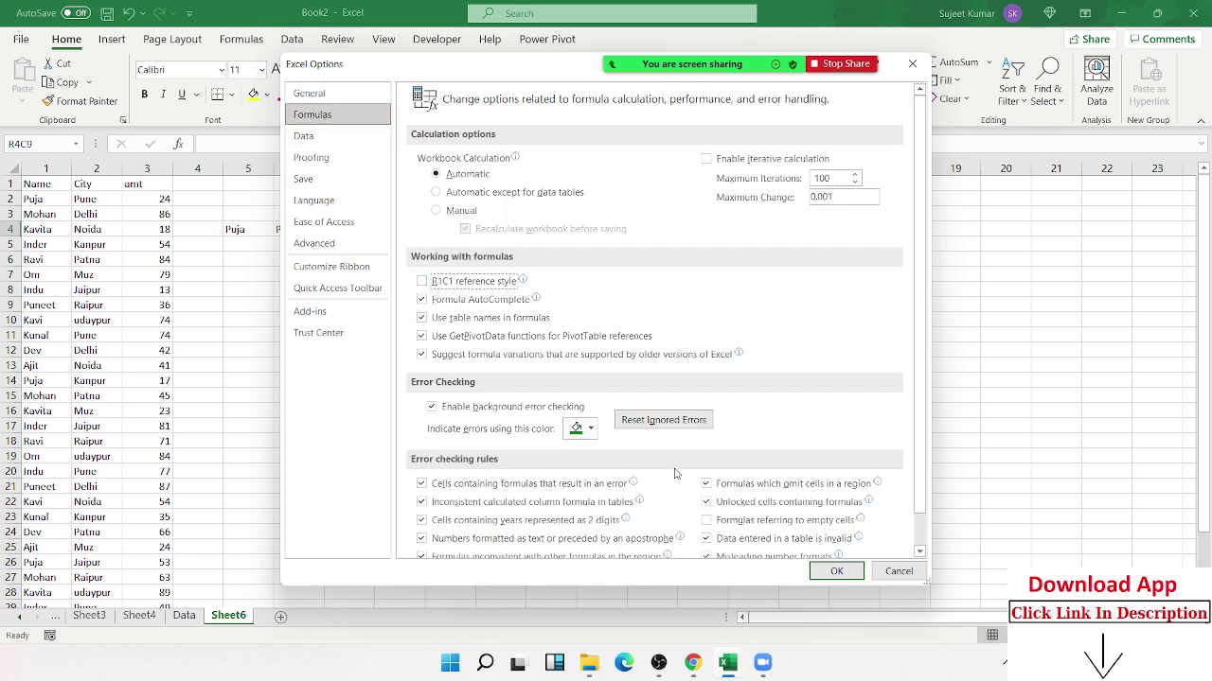
left_click(825, 573)
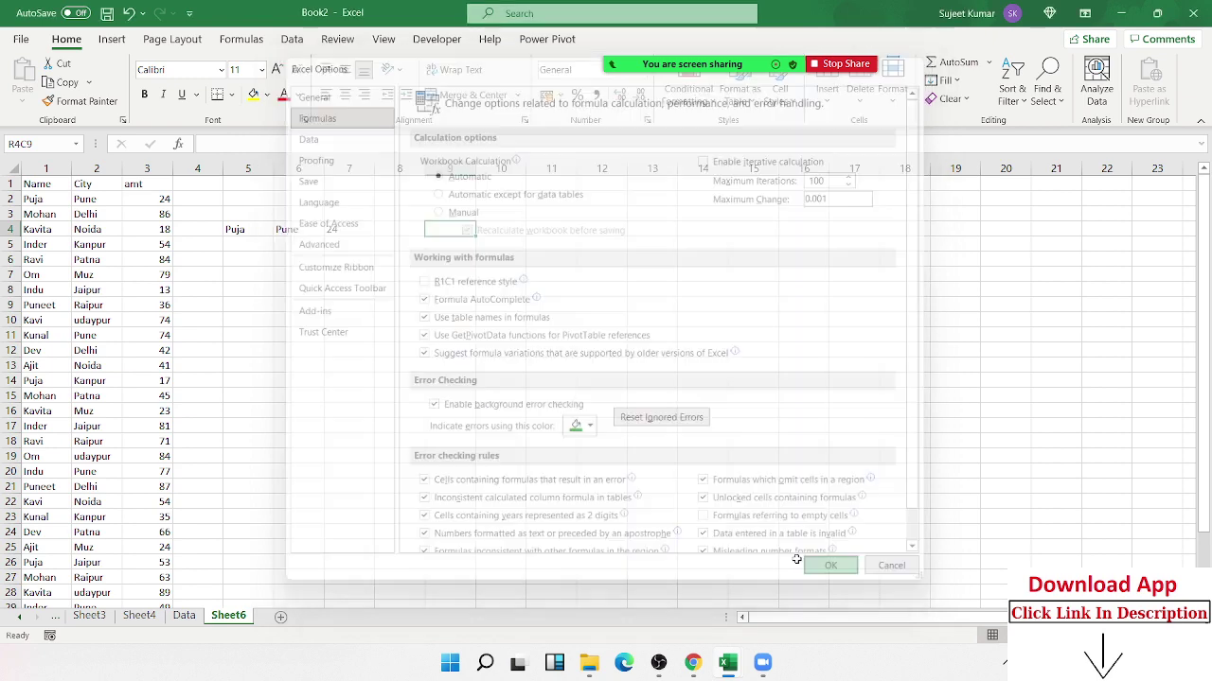
scroll(395, 351, "down", 1)
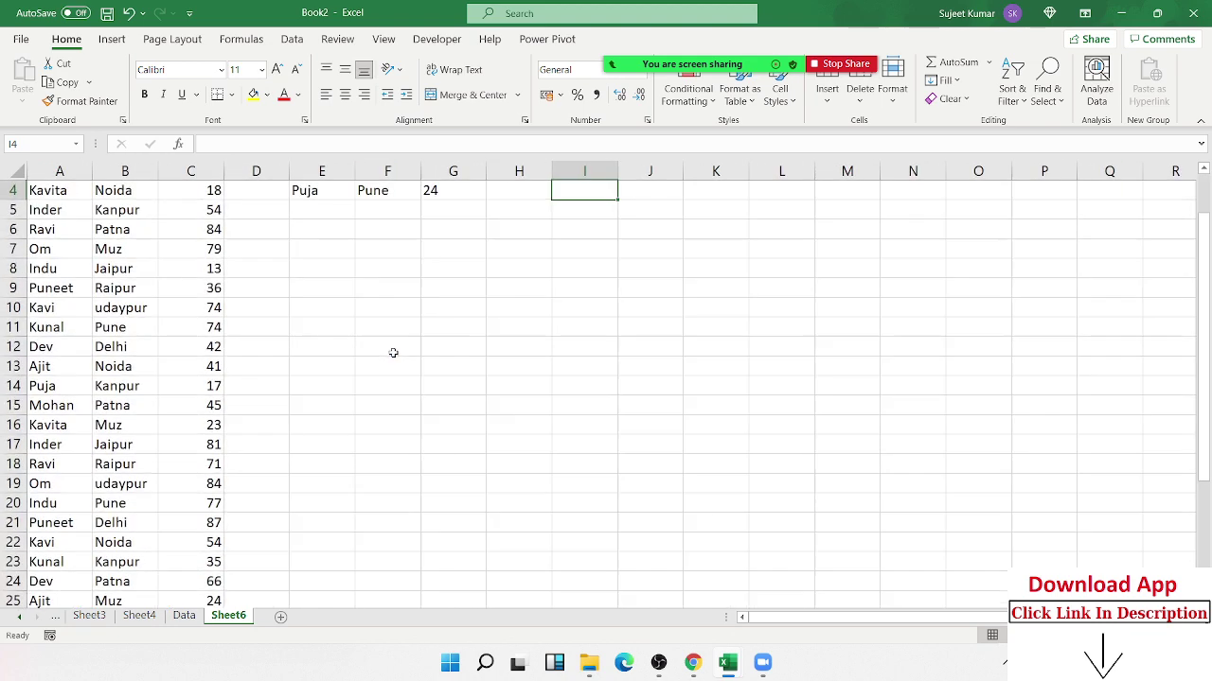
scroll(501, 329, "up", 1)
- Enter 141165 as text in F9 and ignore its number-stored-as-text warning
left_click(501, 322)
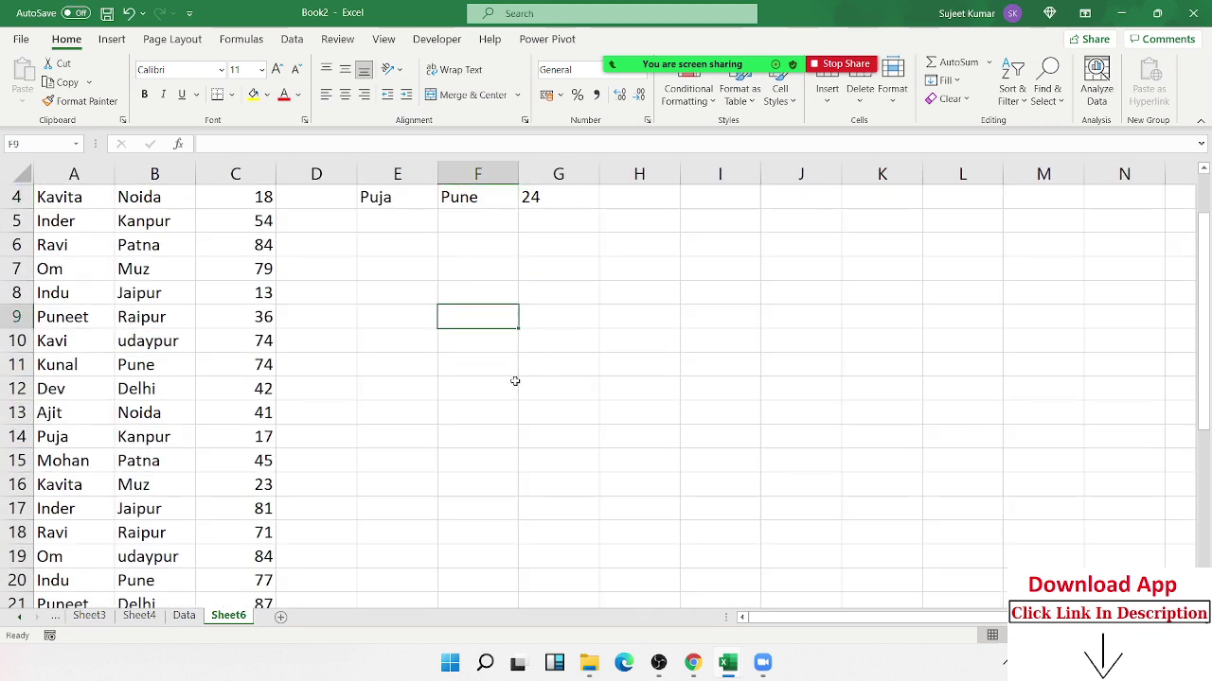
type("'14")
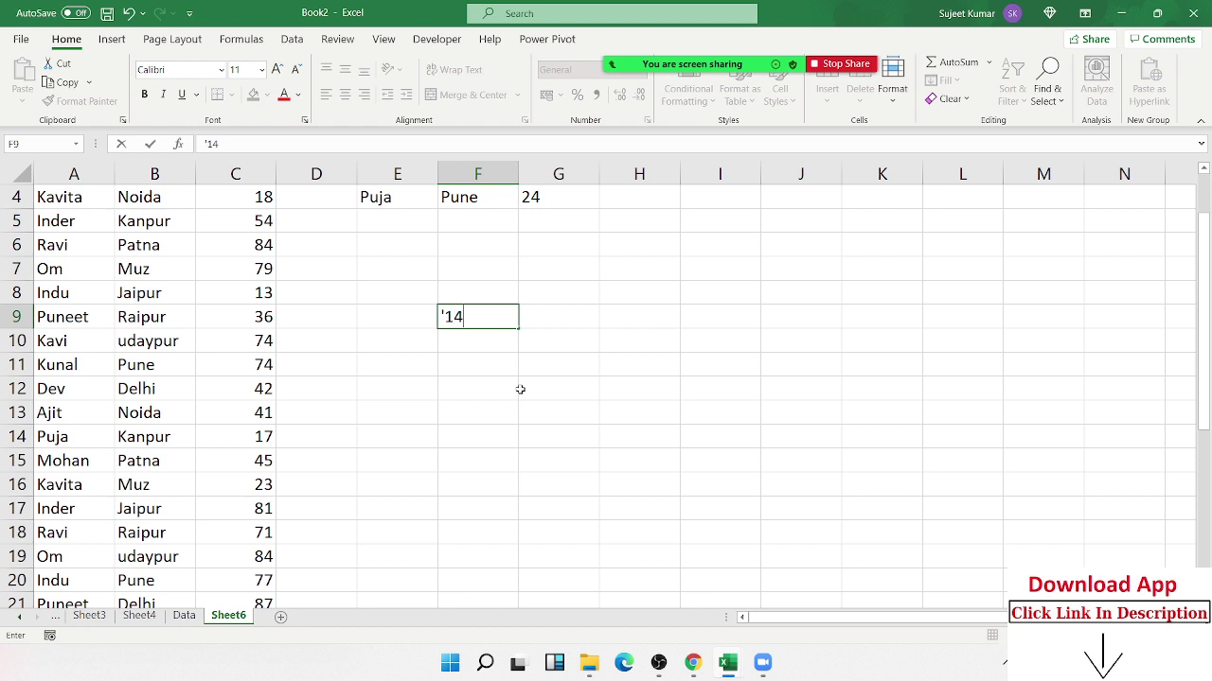
type("1165")
key("Return")
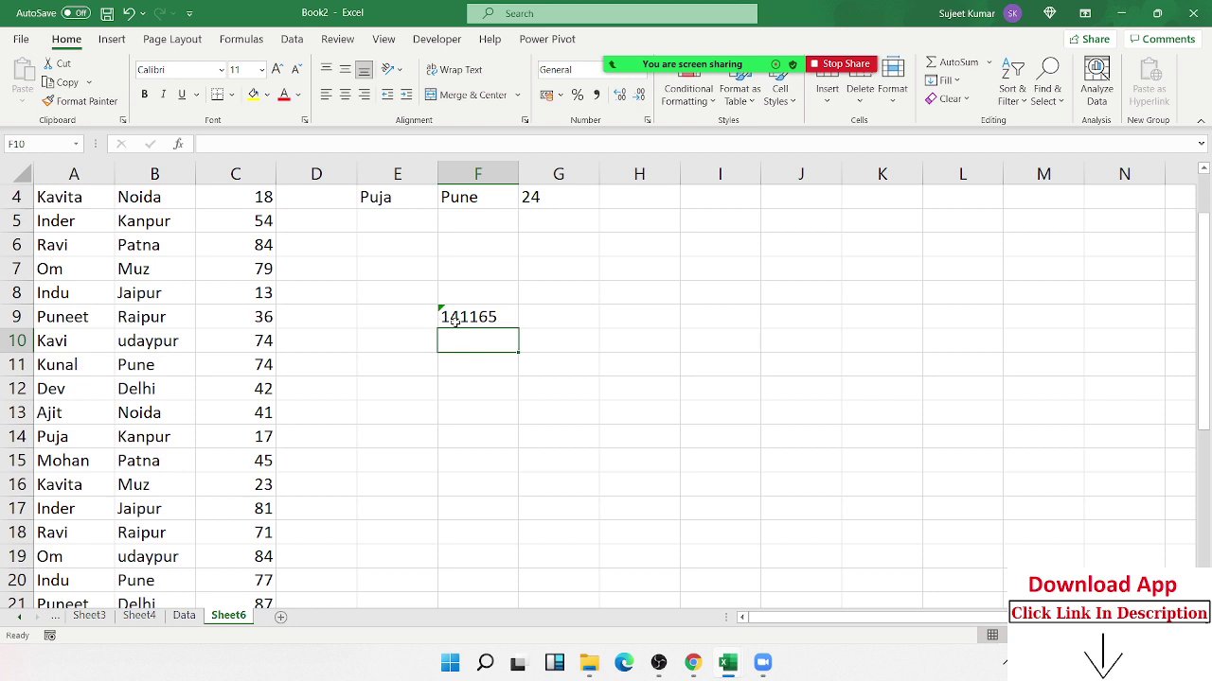
left_click(454, 321)
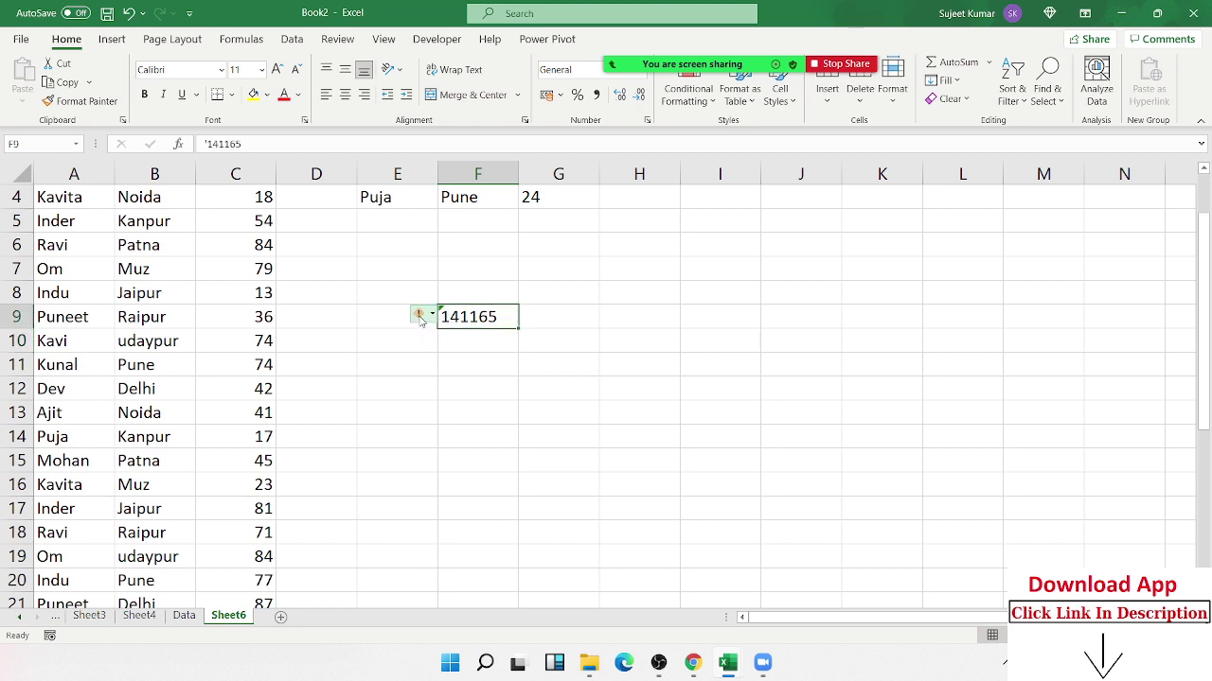
mouse_move(421, 320)
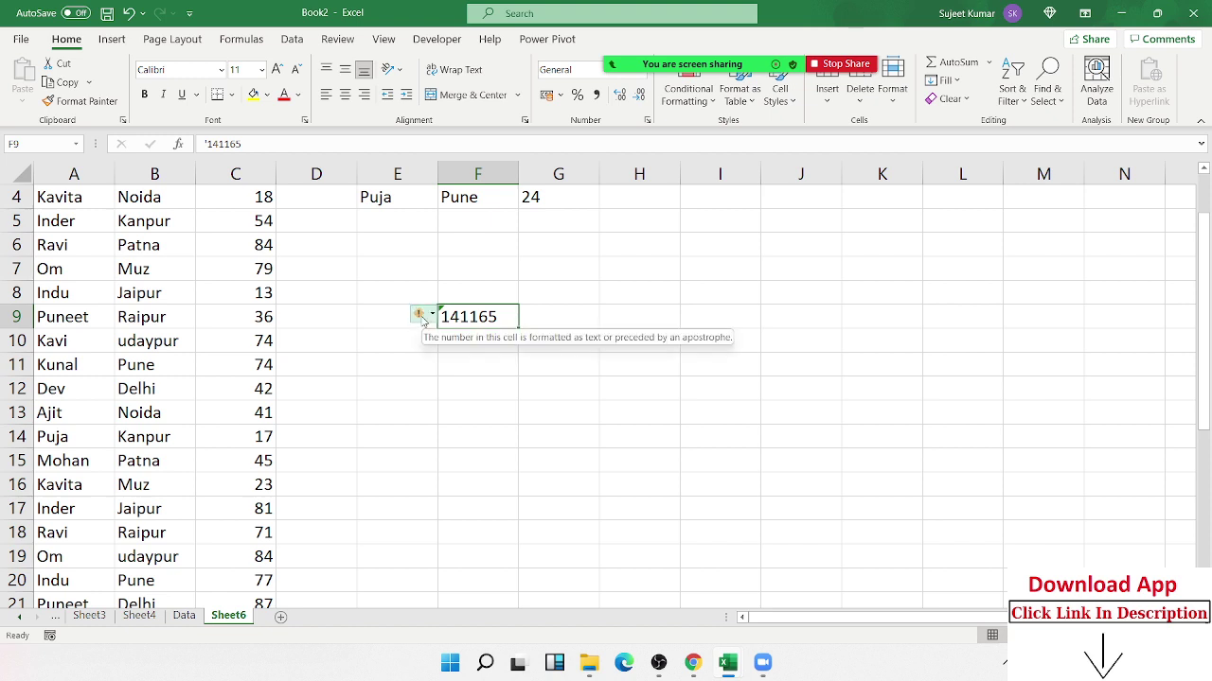
left_click(423, 318)
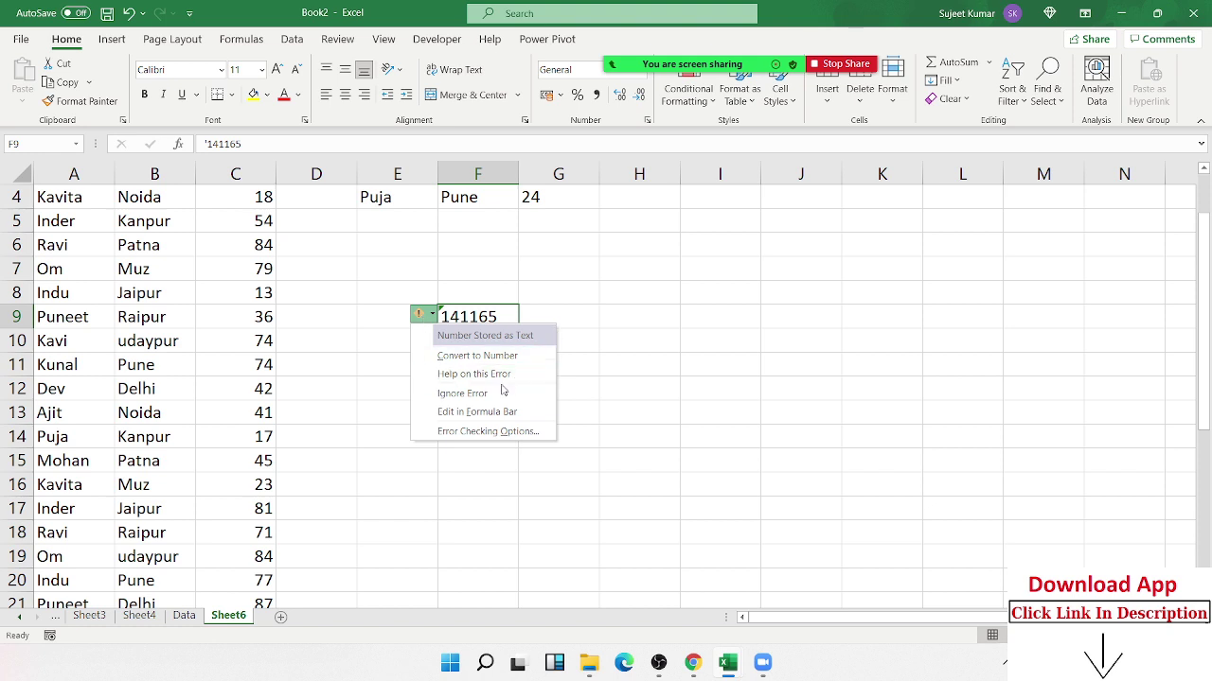
left_click(500, 392)
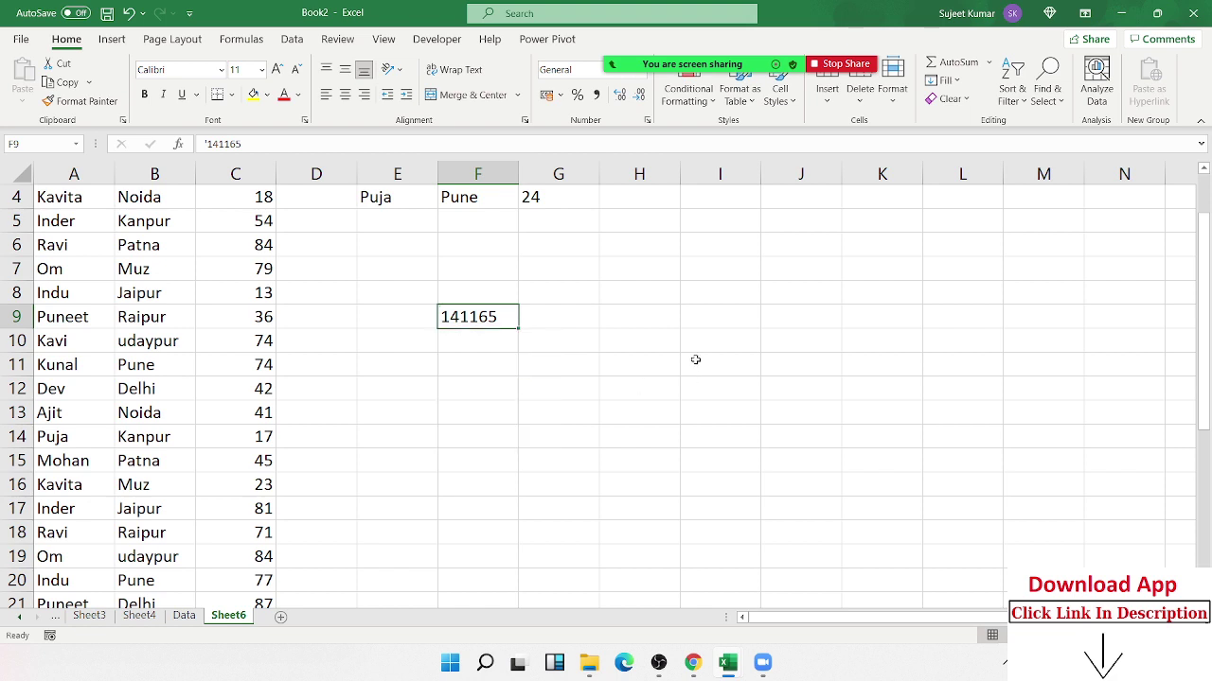
- Enter 132463 as text in cell G8
left_click(584, 293)
type("'13246")
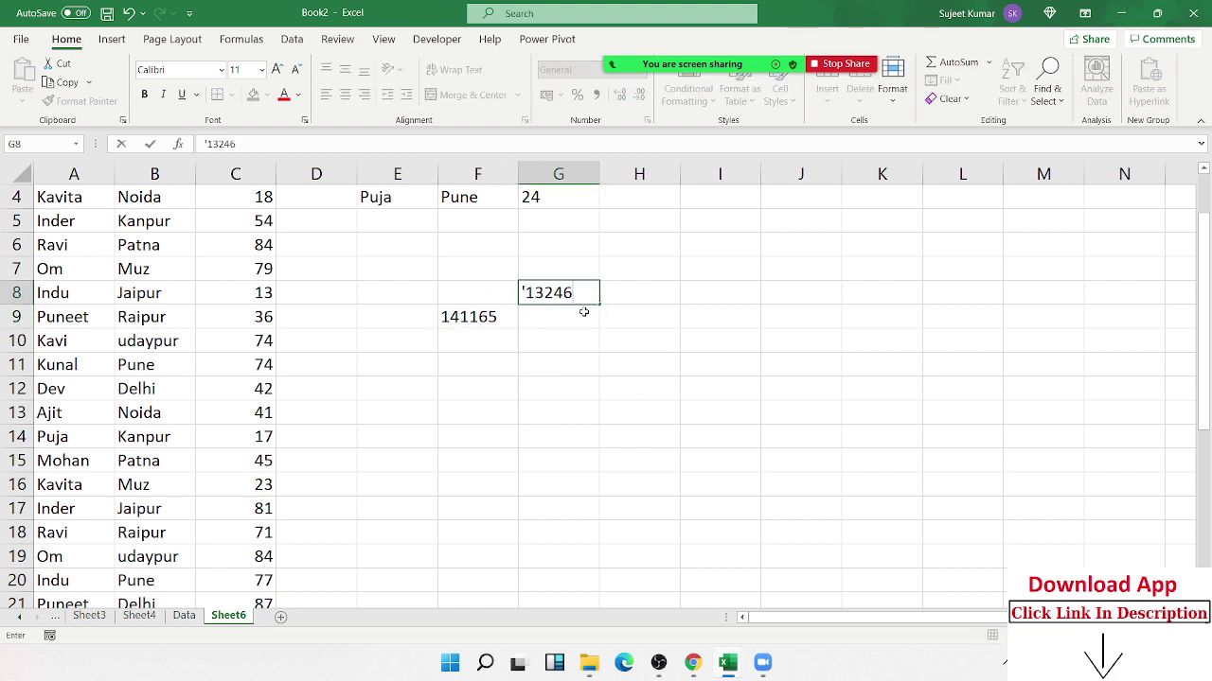
type("3")
key("Return")
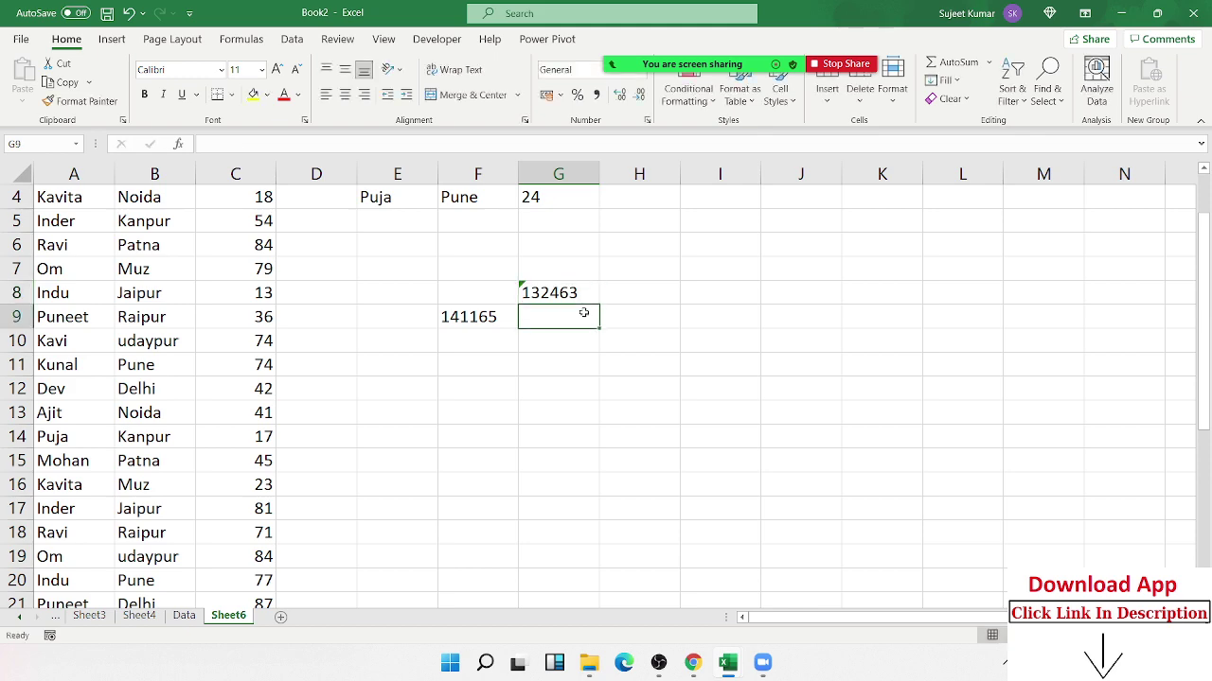
- Browse the Data, Proofing and Formulas option pages, then open AutoCorrect Options from Proofing
left_click(21, 39)
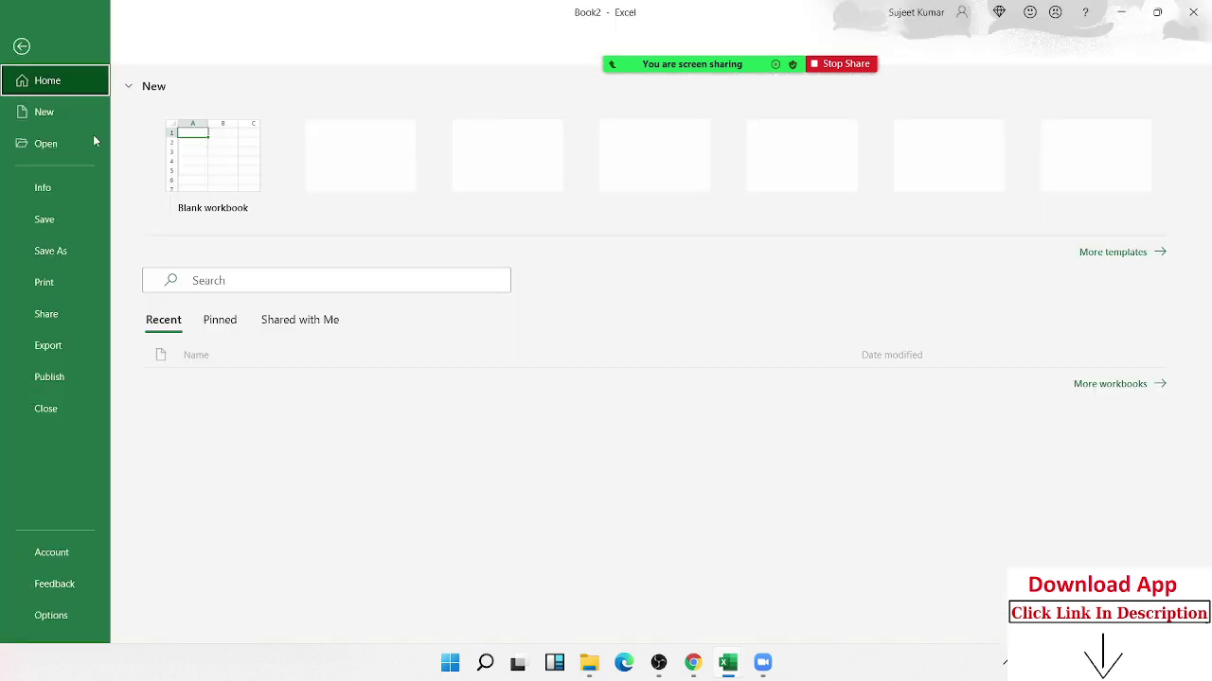
left_click(78, 620)
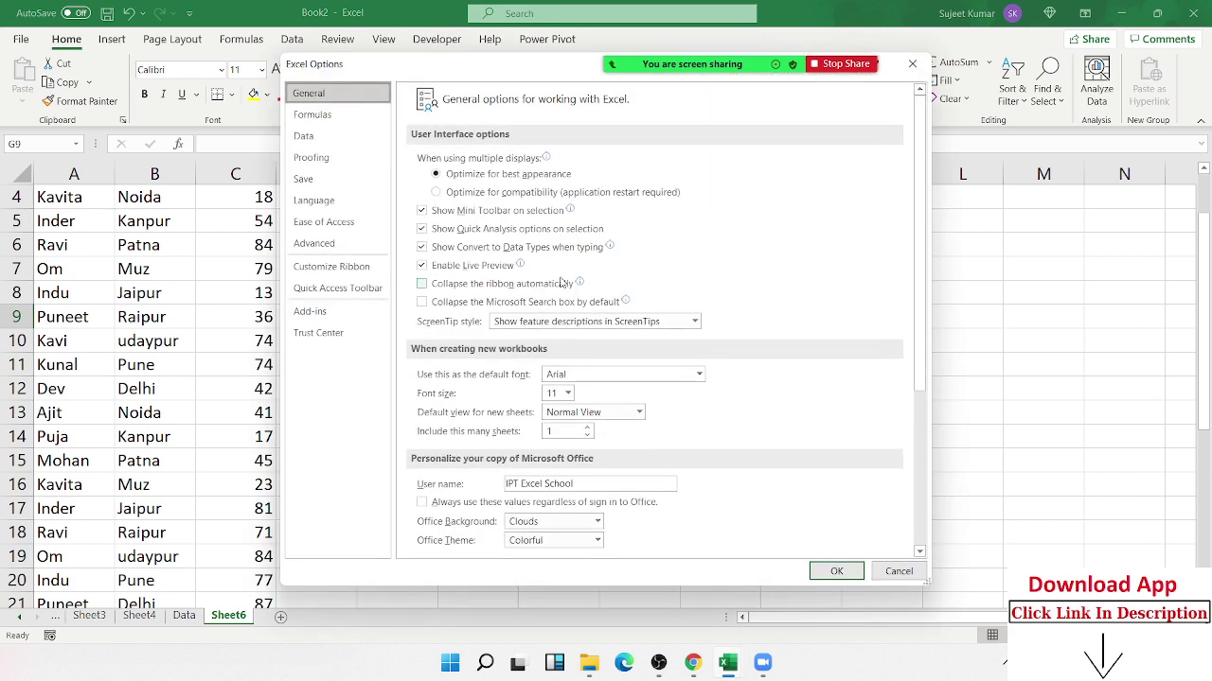
left_click(324, 141)
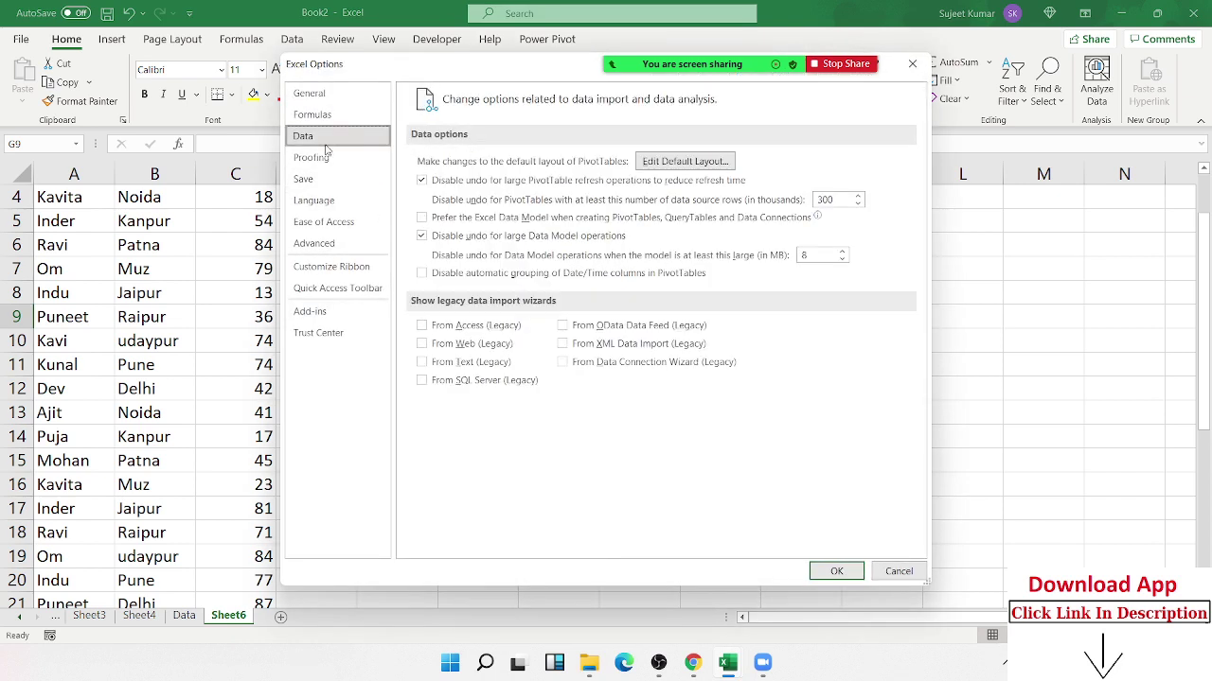
left_click(310, 157)
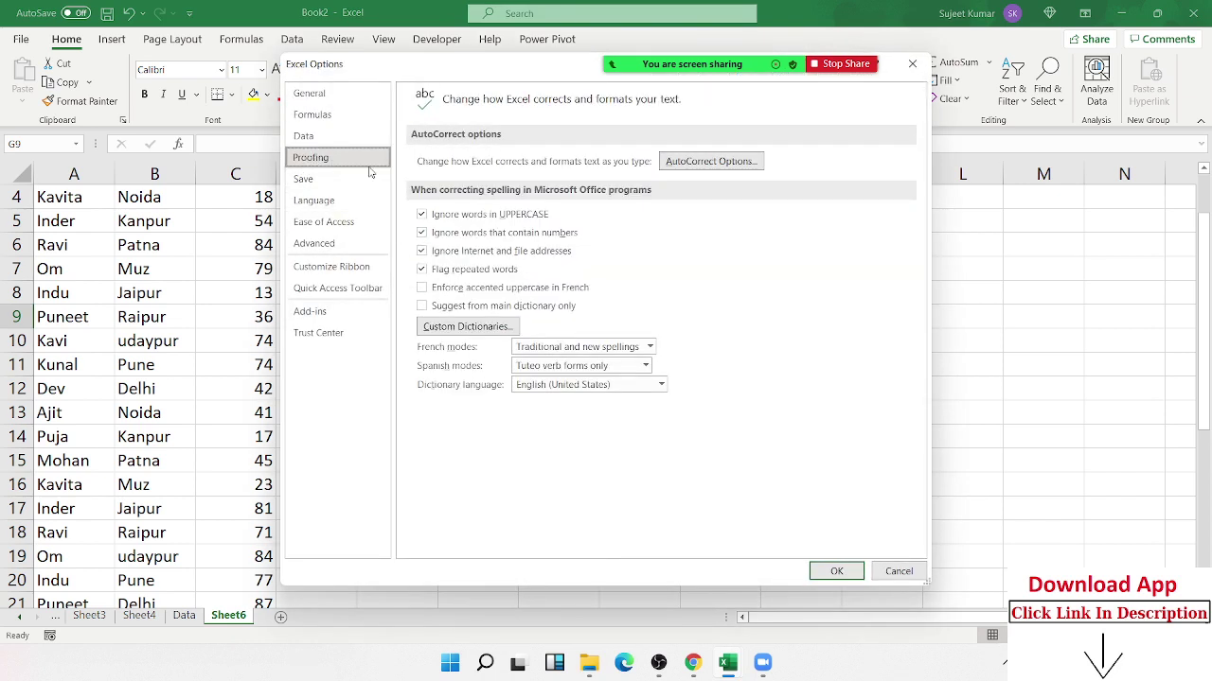
left_click(313, 115)
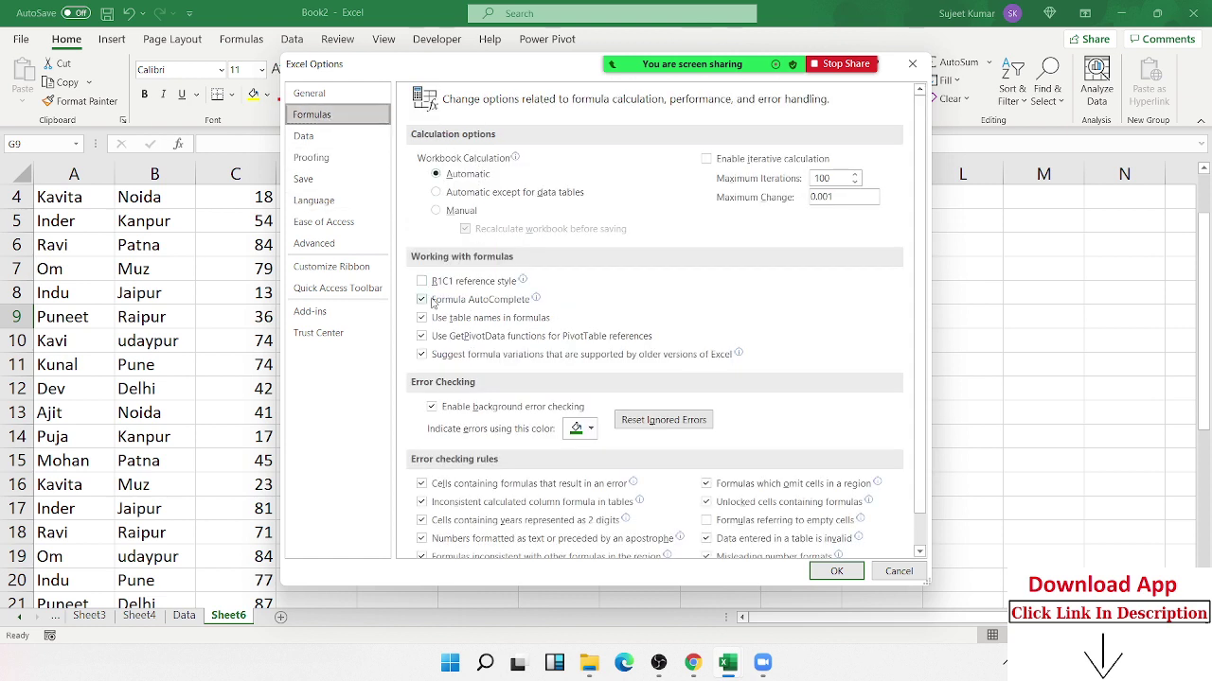
left_click(444, 408)
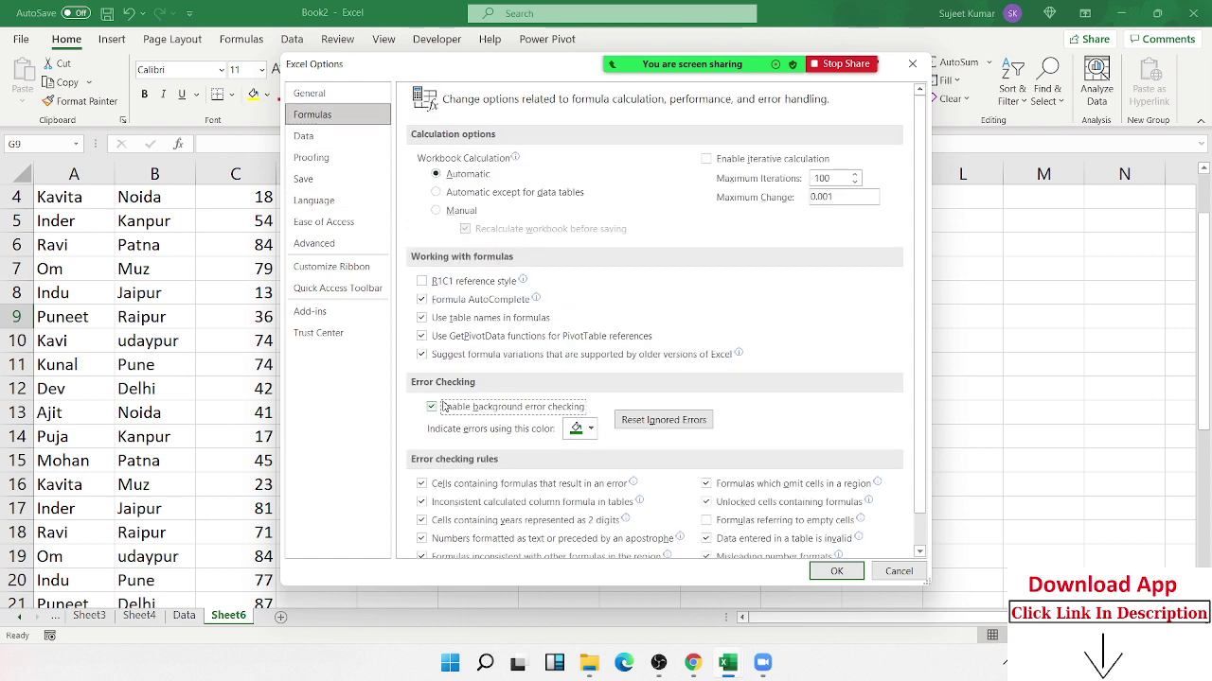
left_click(329, 159)
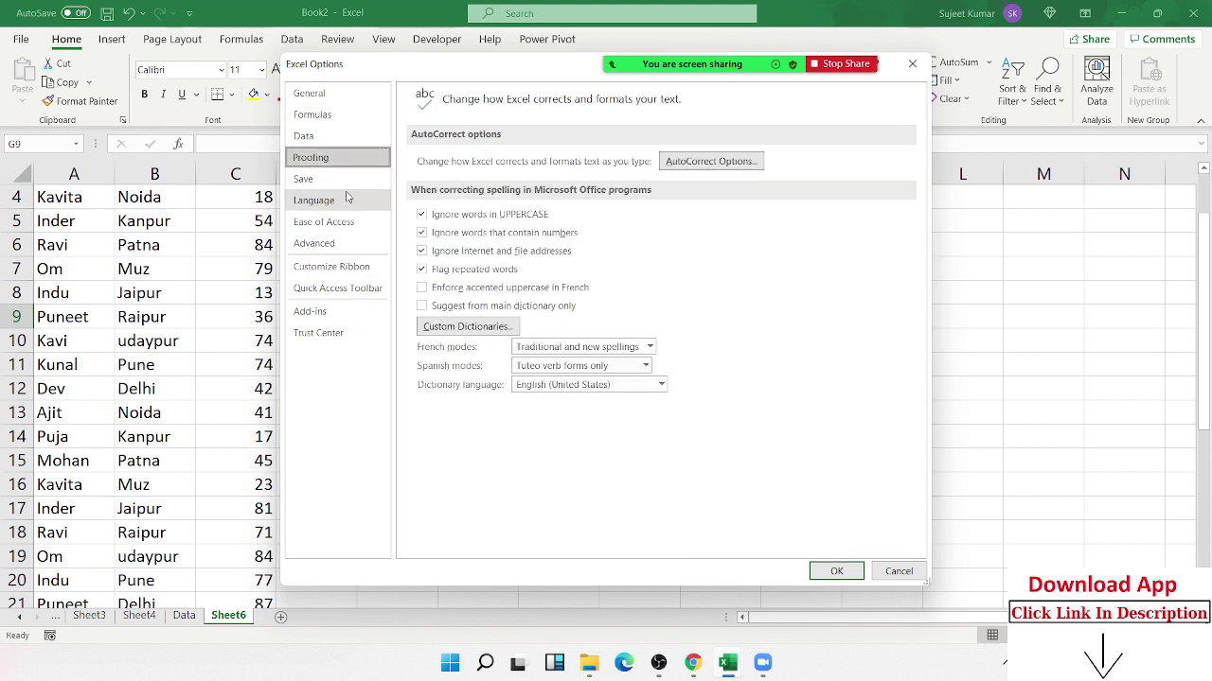
left_click(731, 167)
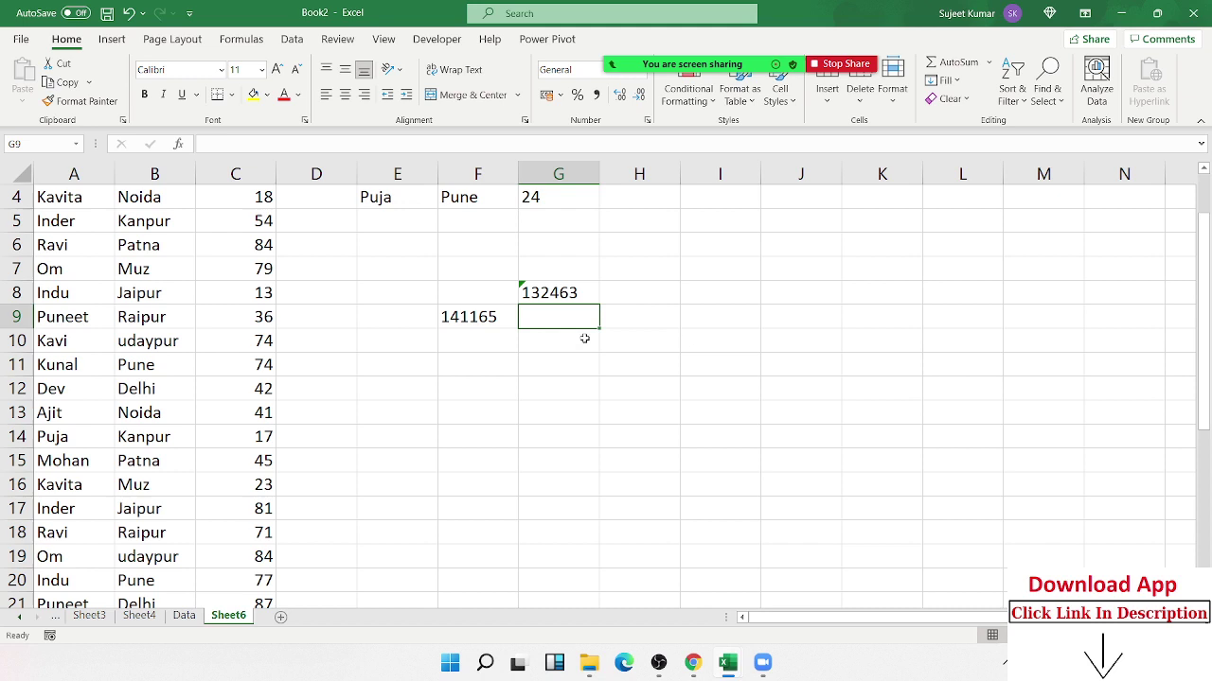
- Type D in G12 and MS in G13, expanding to New Delhi and Monthly Sales Report
left_click(545, 390)
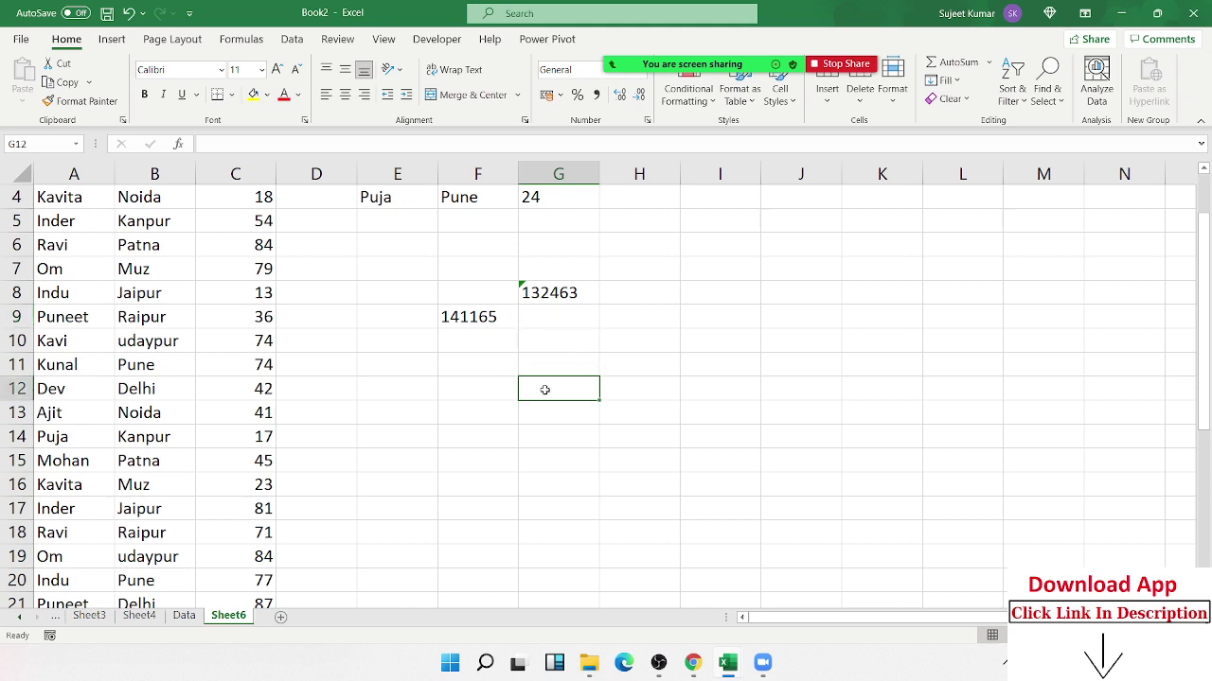
type("New Delhi")
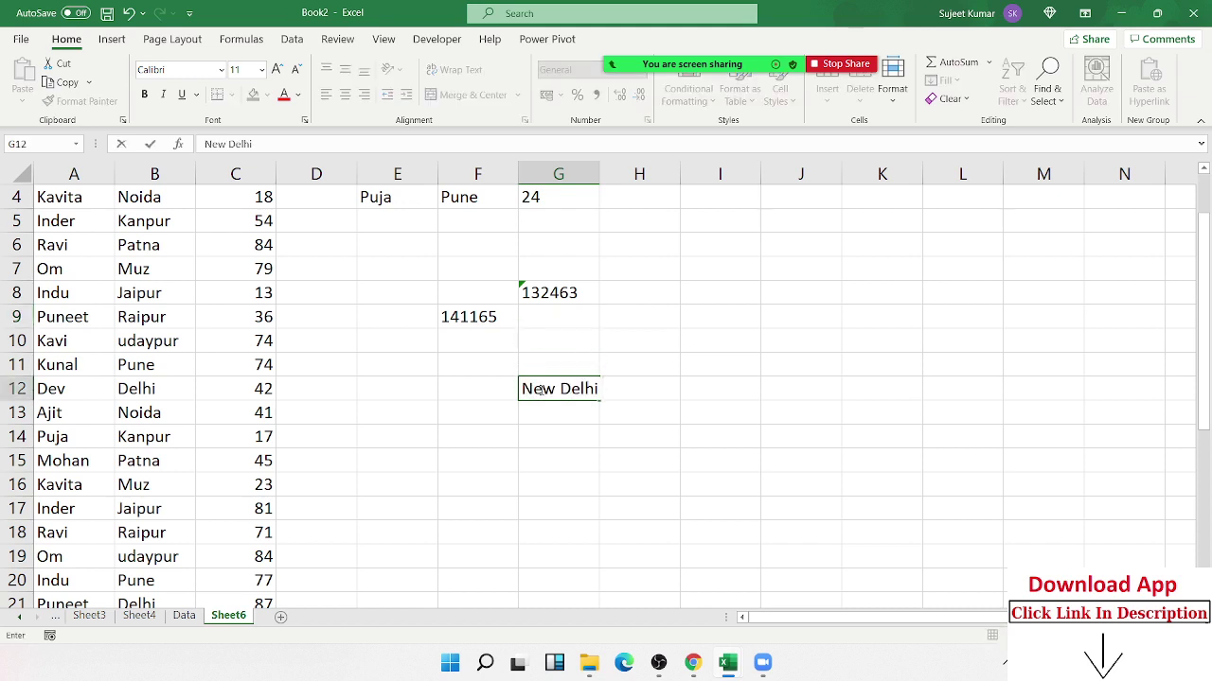
left_click(563, 412)
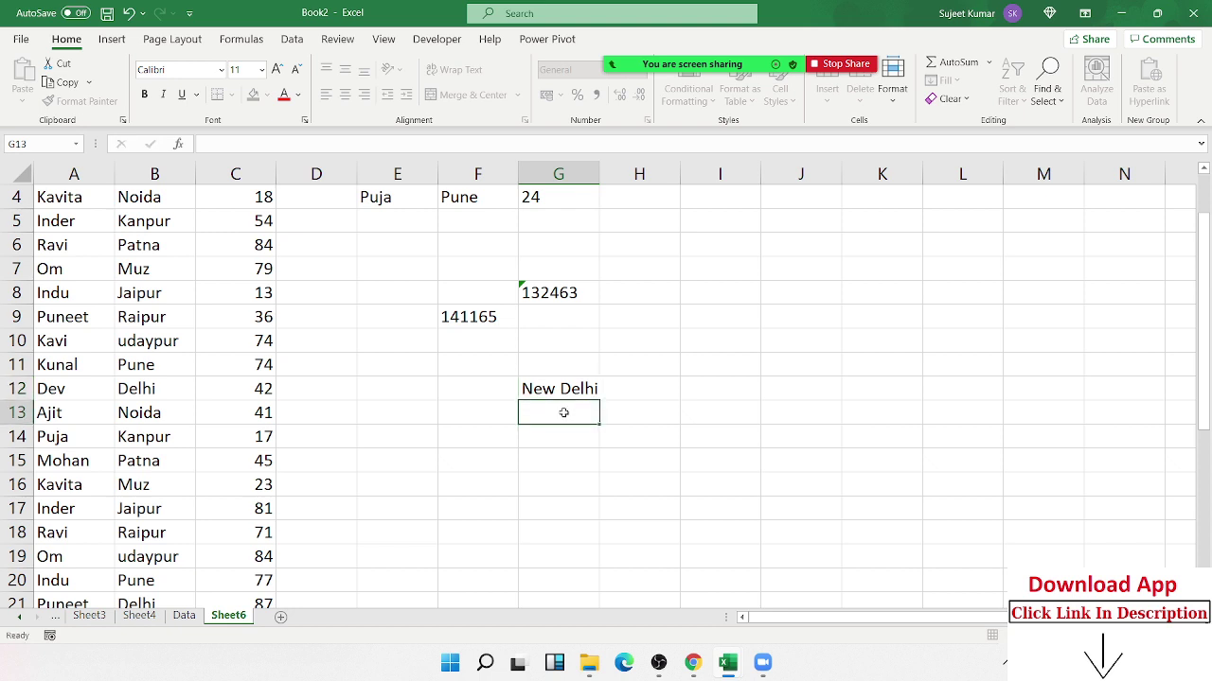
type("MS")
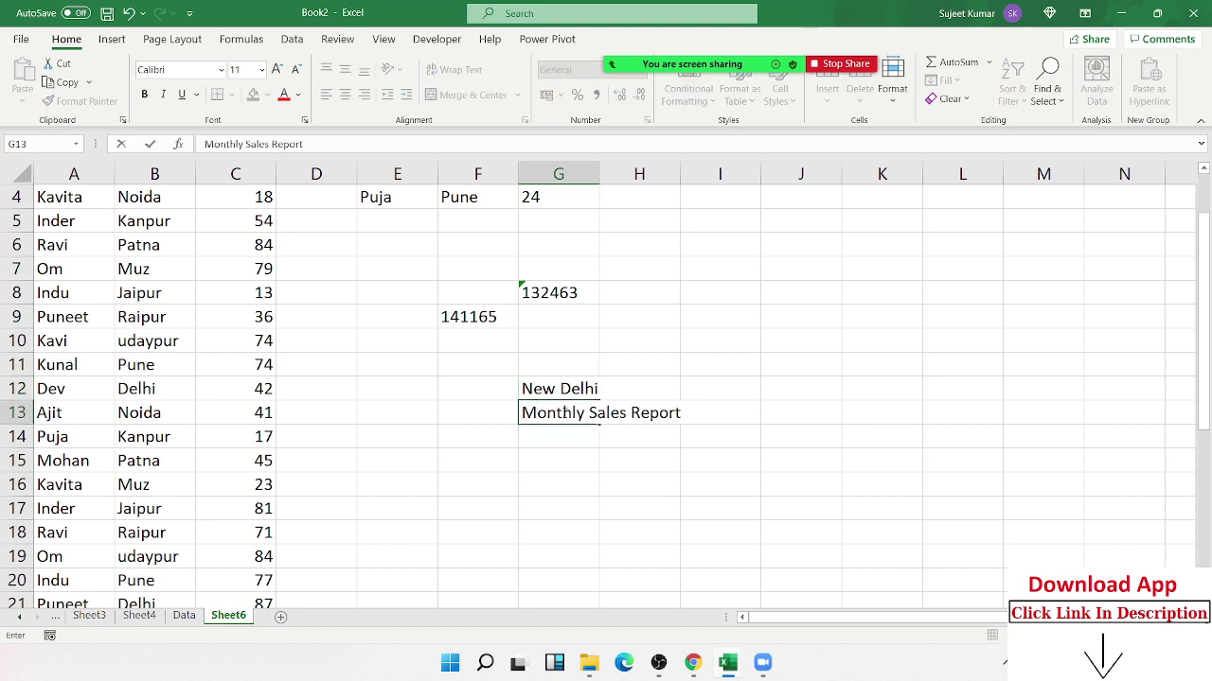
left_click(562, 466)
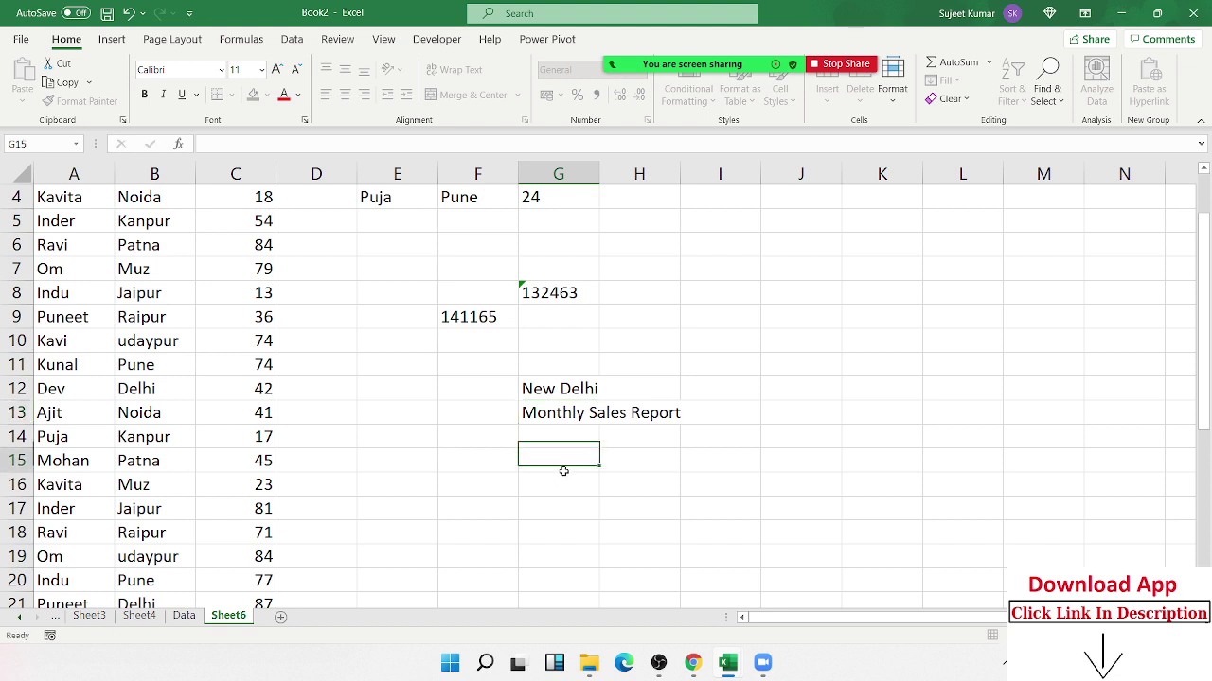
- Add an AutoCorrect entry replacing DS with Daily Sales Report, then type DS in I8
left_click(22, 38)
left_click(52, 616)
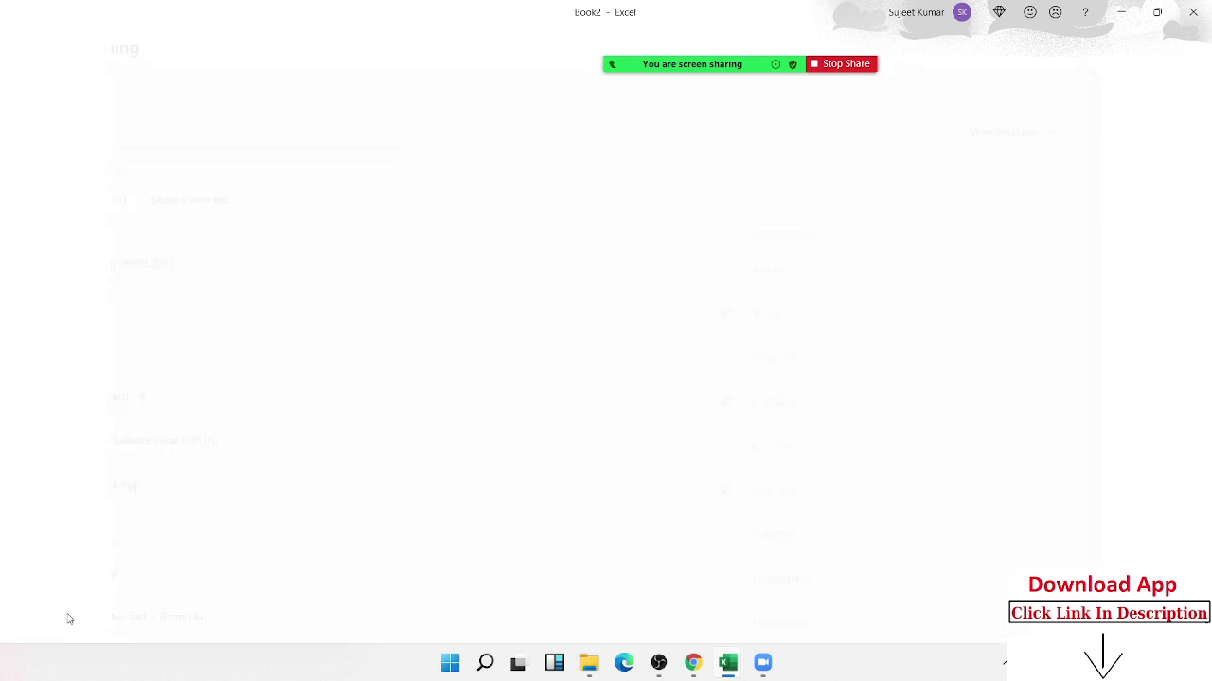
left_click(317, 157)
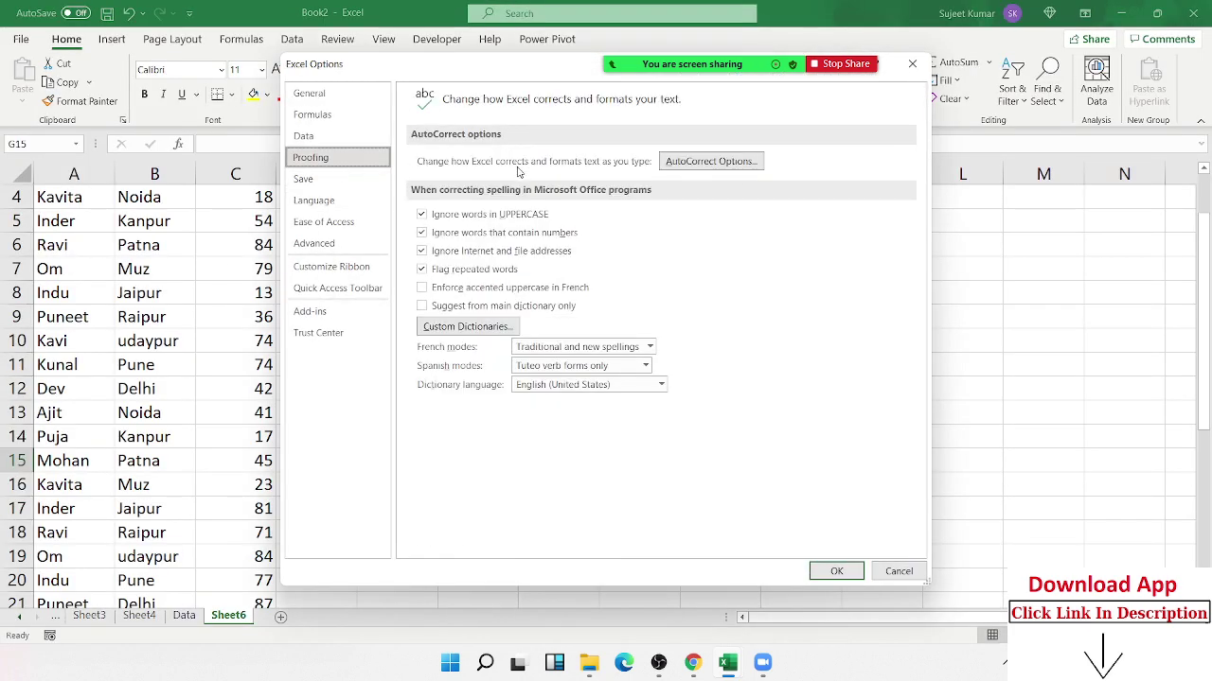
left_click(735, 164)
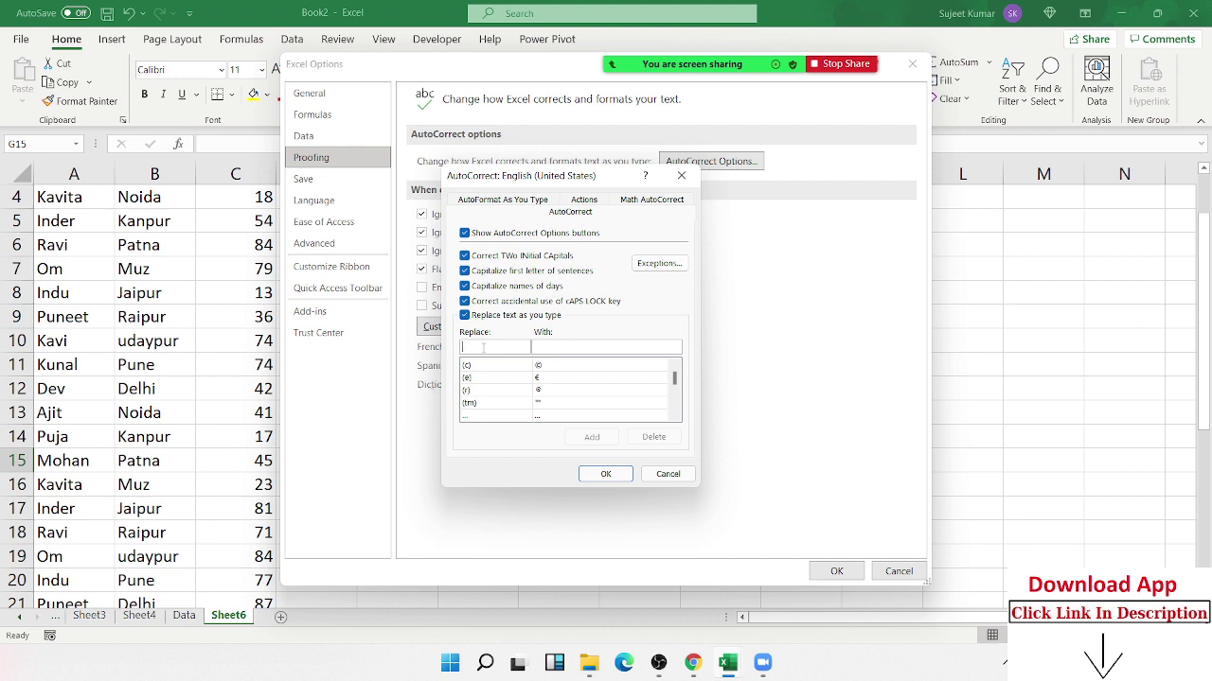
type("DS")
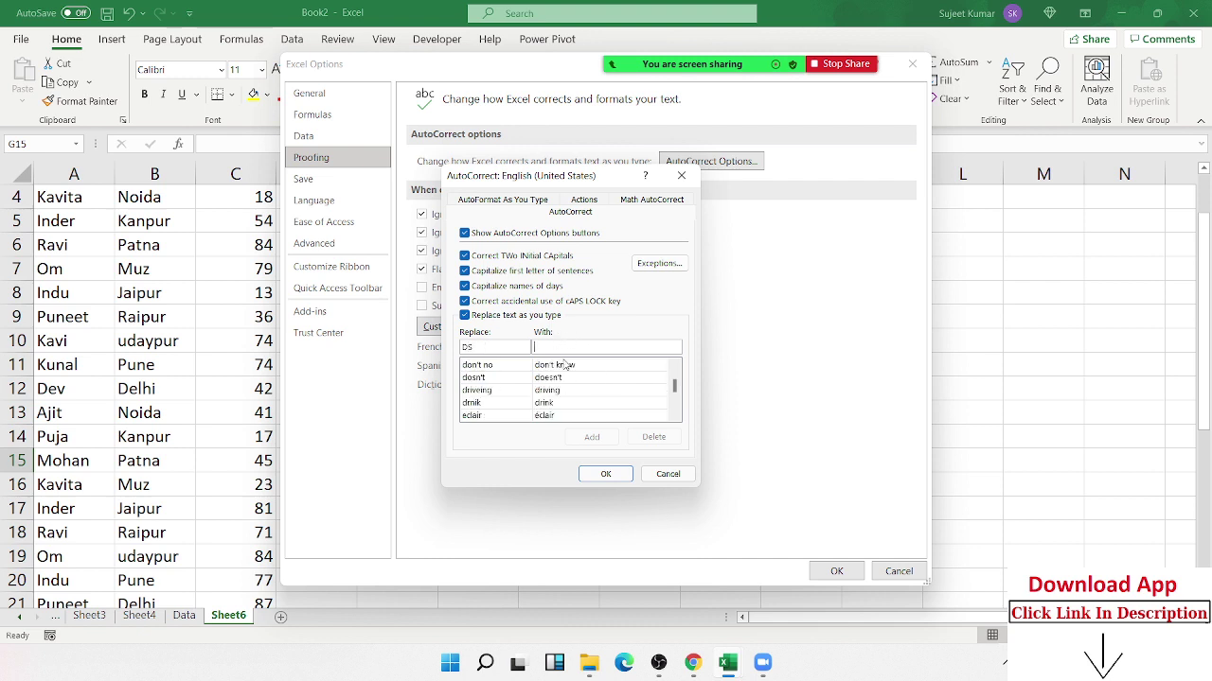
type("Daily Sales Report")
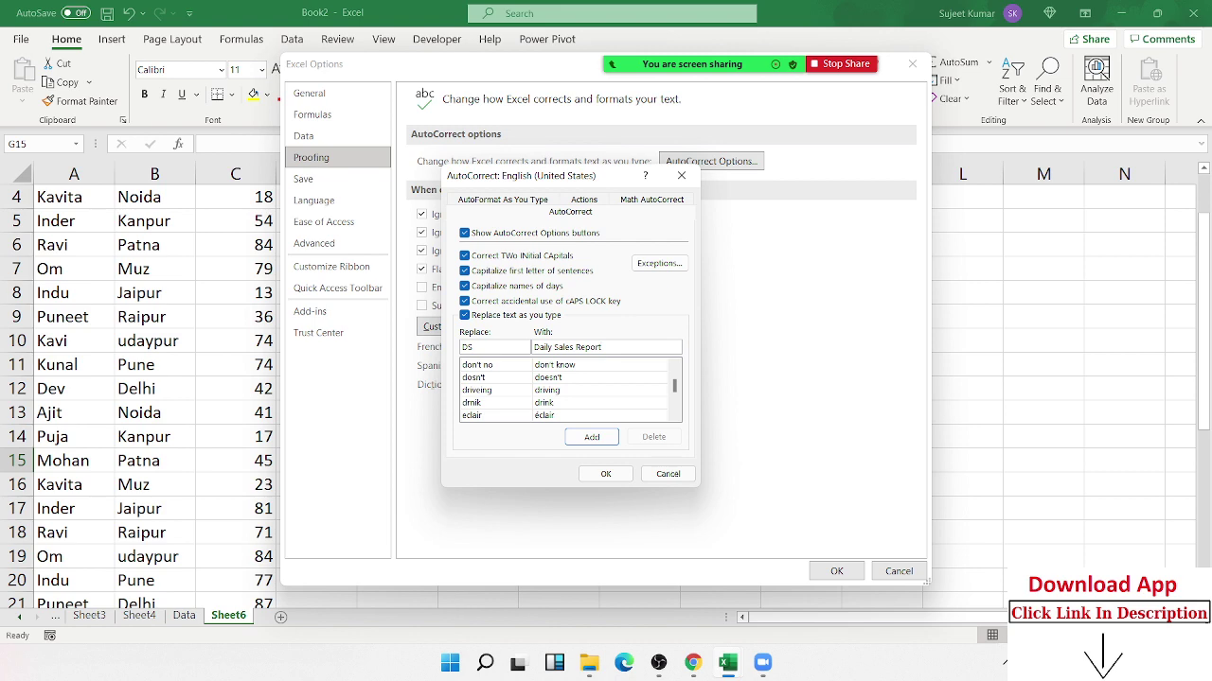
left_click(592, 437)
left_click(606, 474)
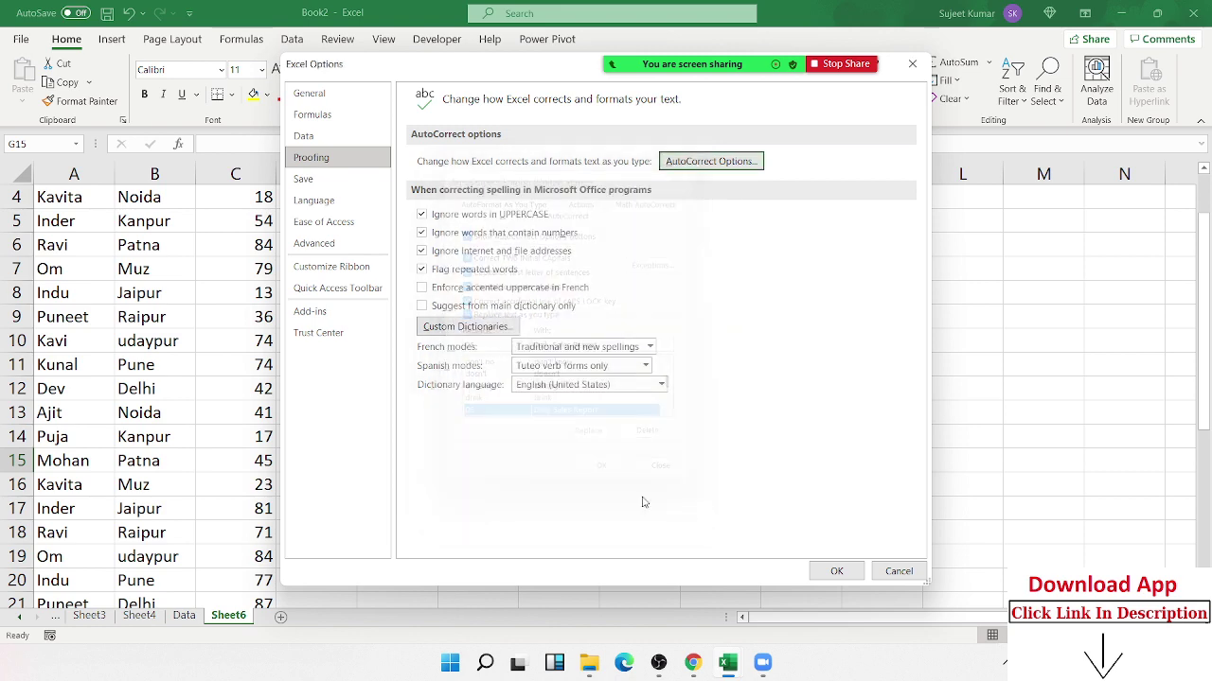
left_click(837, 571)
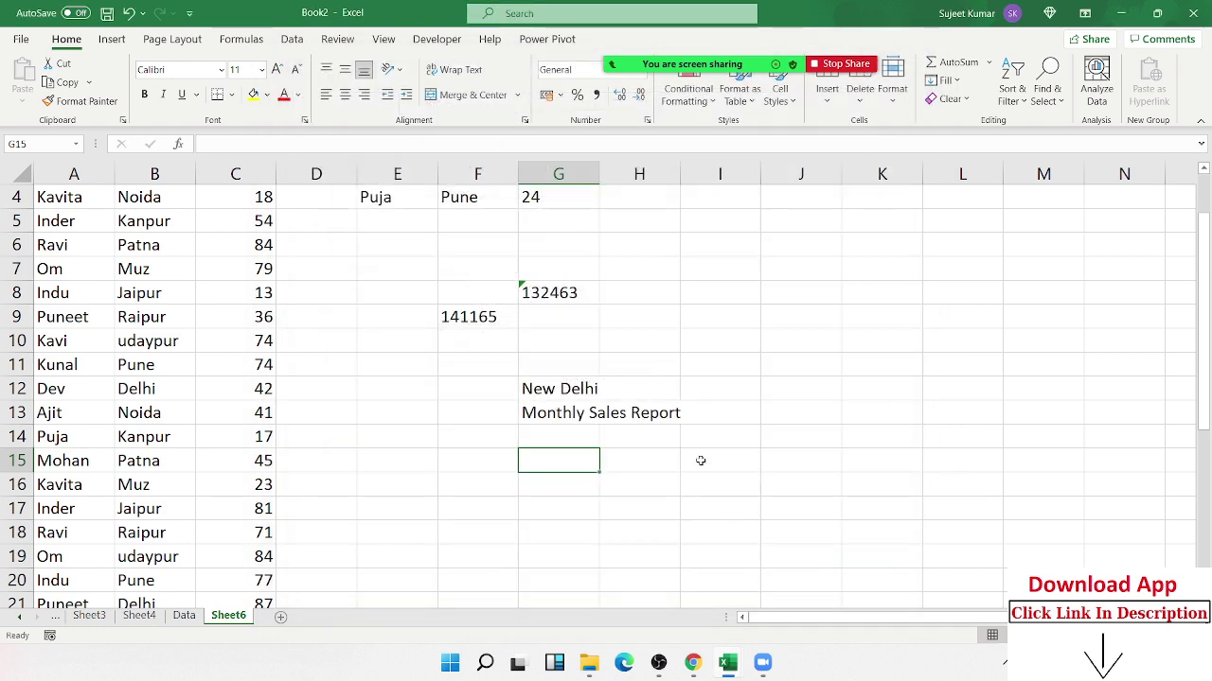
left_click(717, 298)
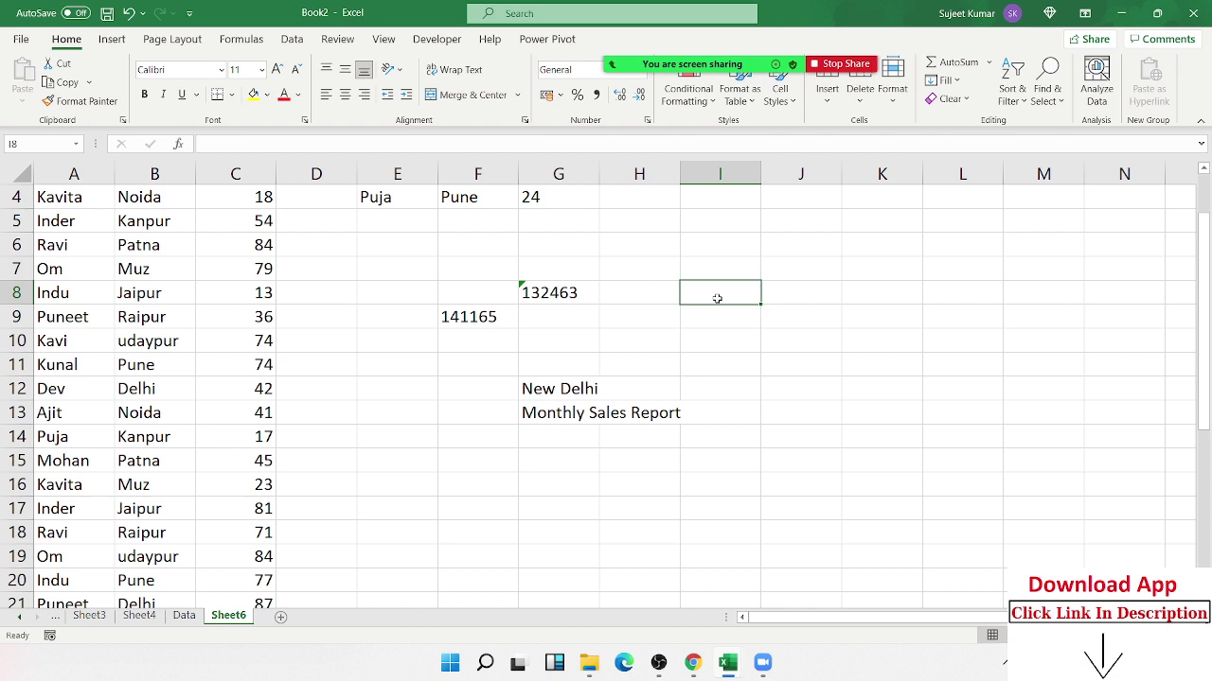
type("DS")
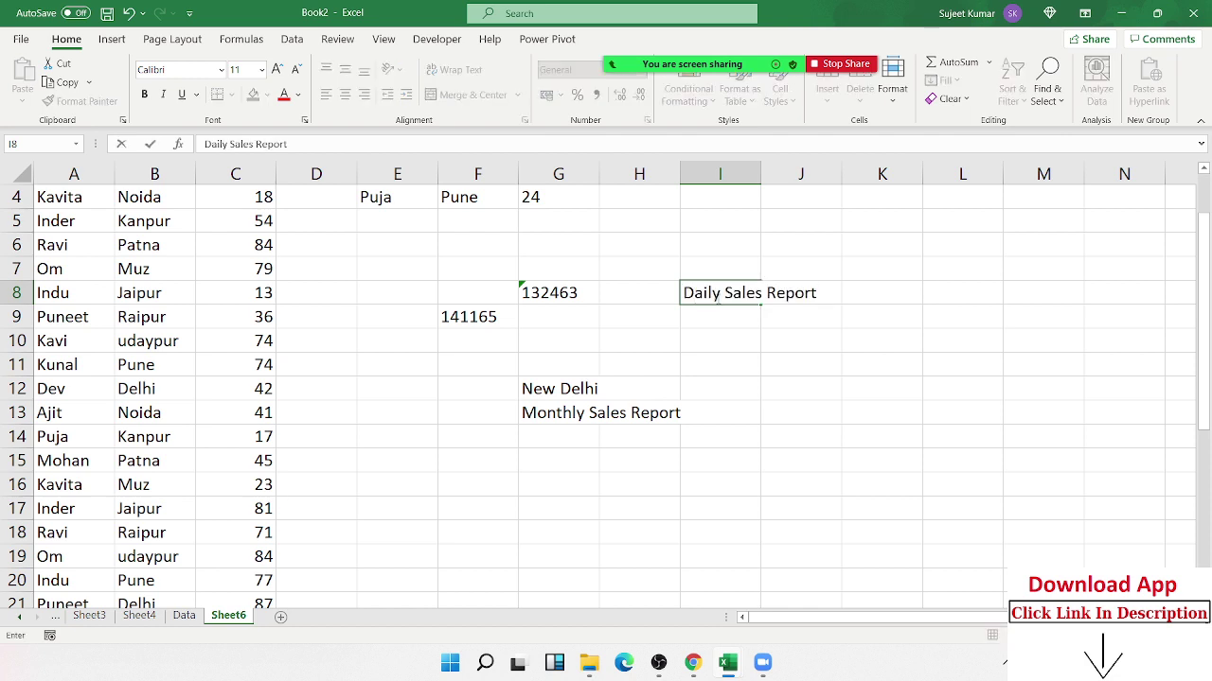
- Commit the expanded Daily Sales Report entry in cell I8
key("Return")
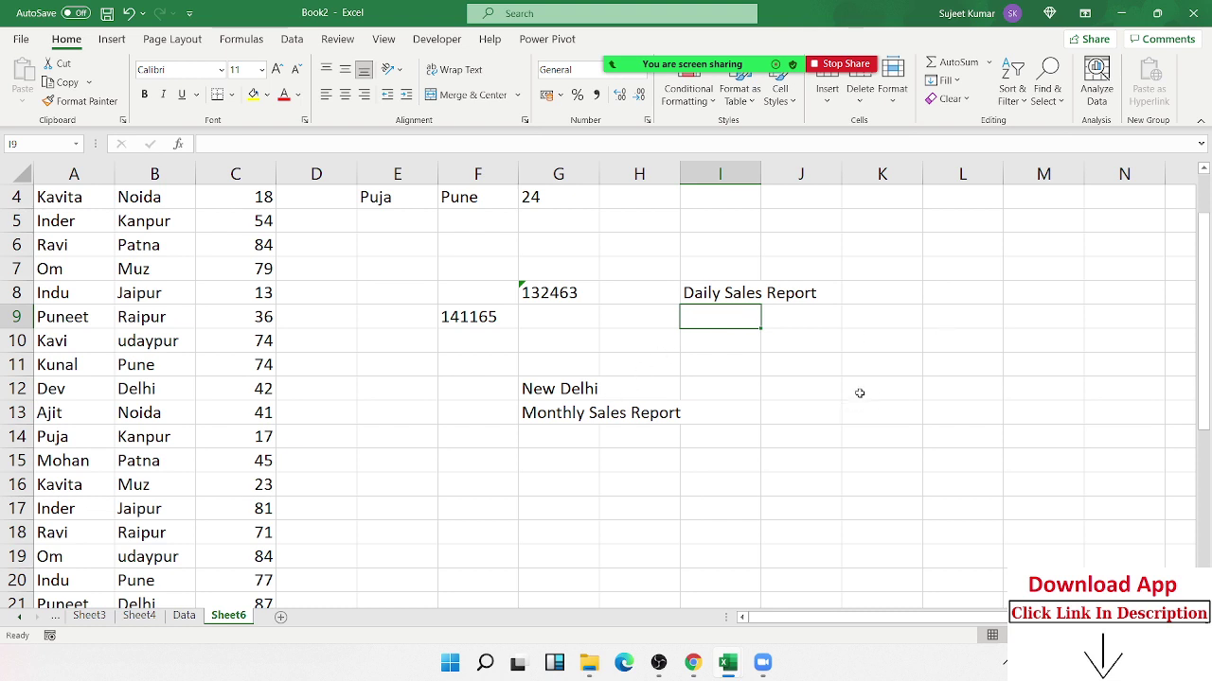
- Open AutoCorrect Options from Proofing, dismiss it unchanged, and go to the Save options page
left_click(23, 44)
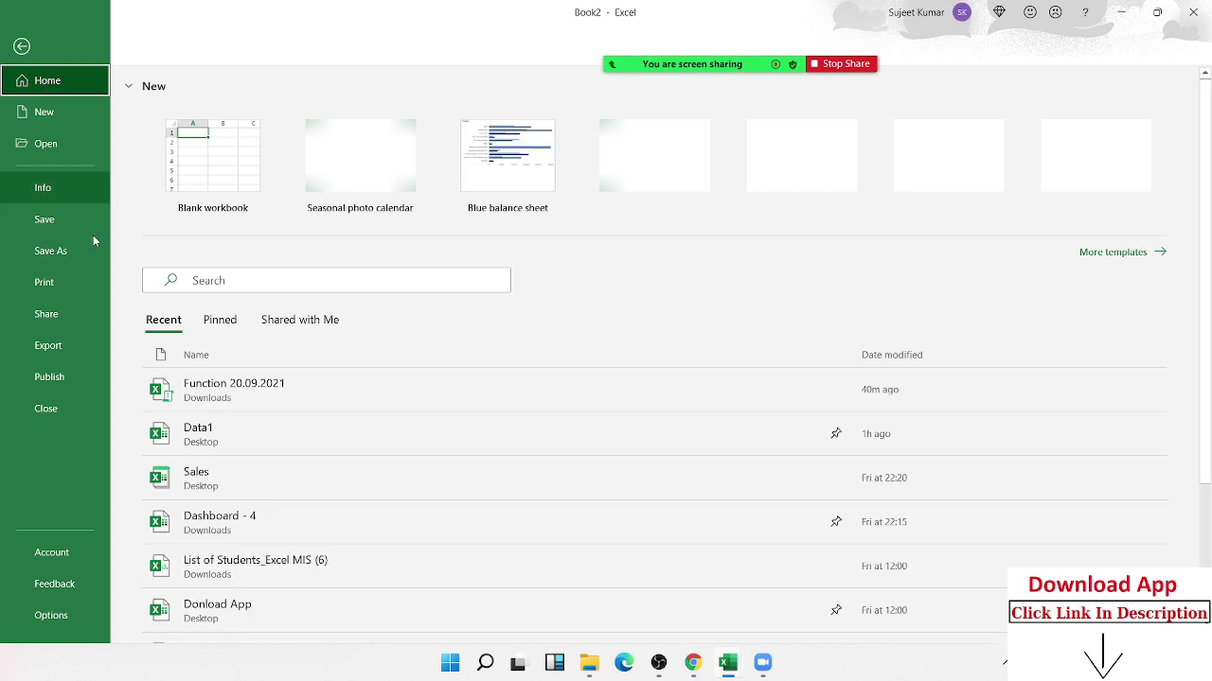
left_click(71, 625)
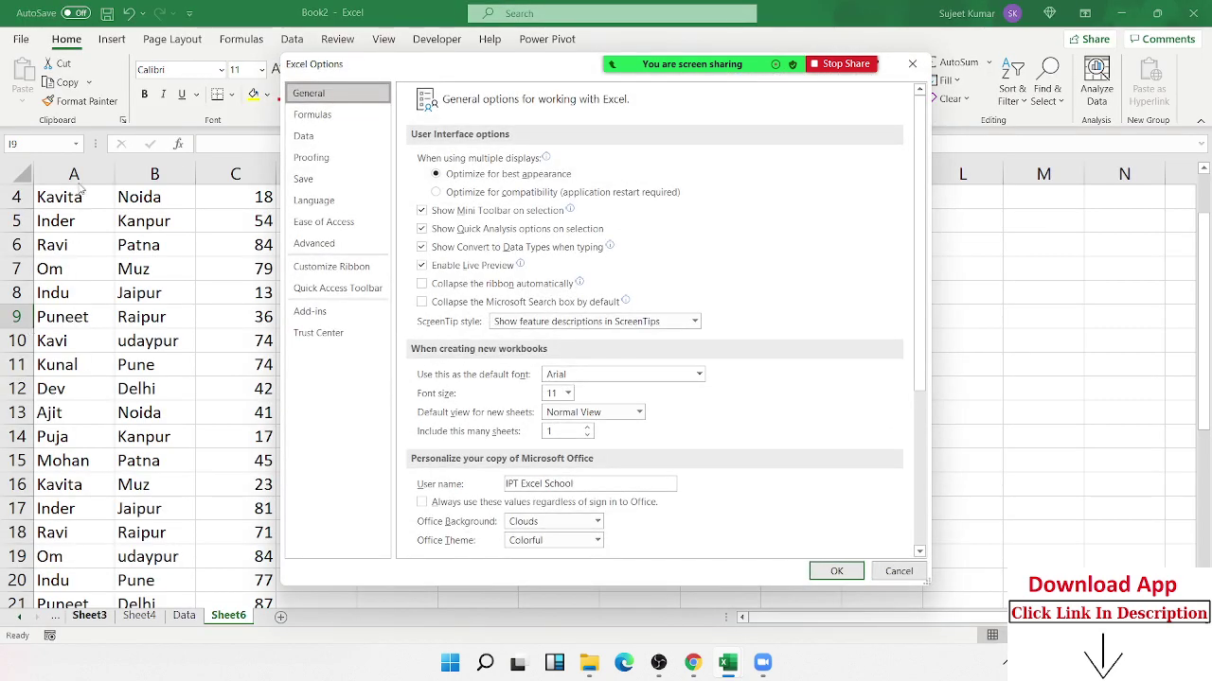
left_click(310, 157)
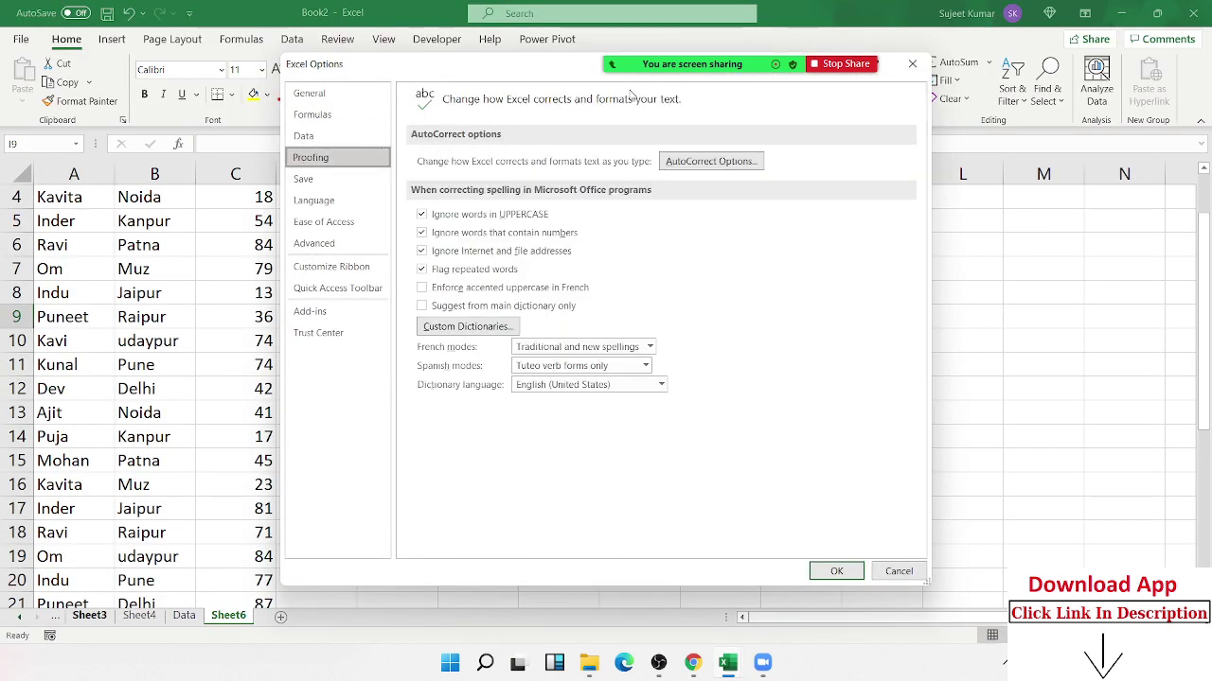
left_click(710, 163)
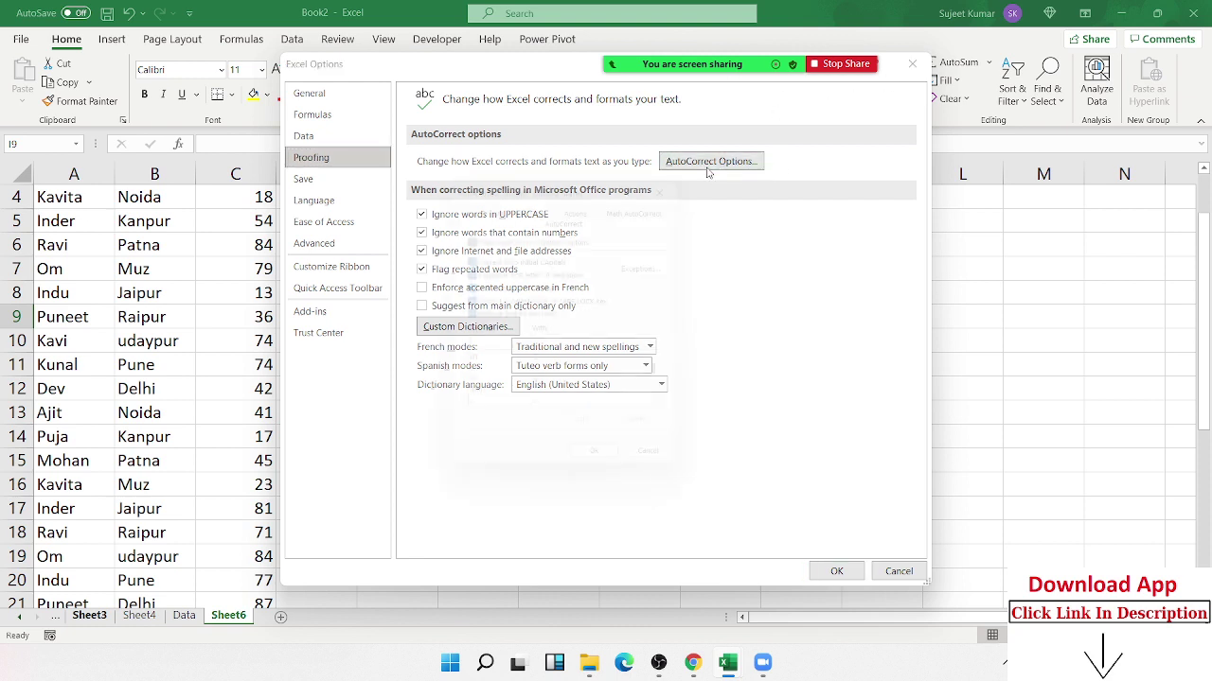
key("Escape")
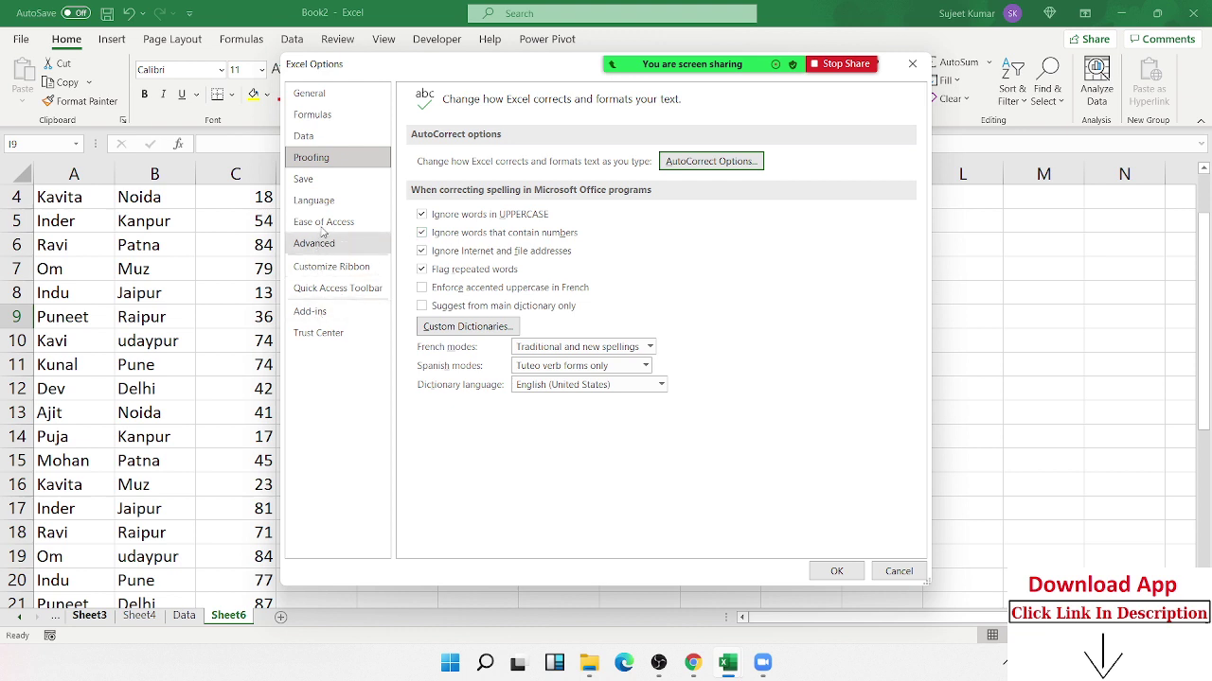
left_click(324, 179)
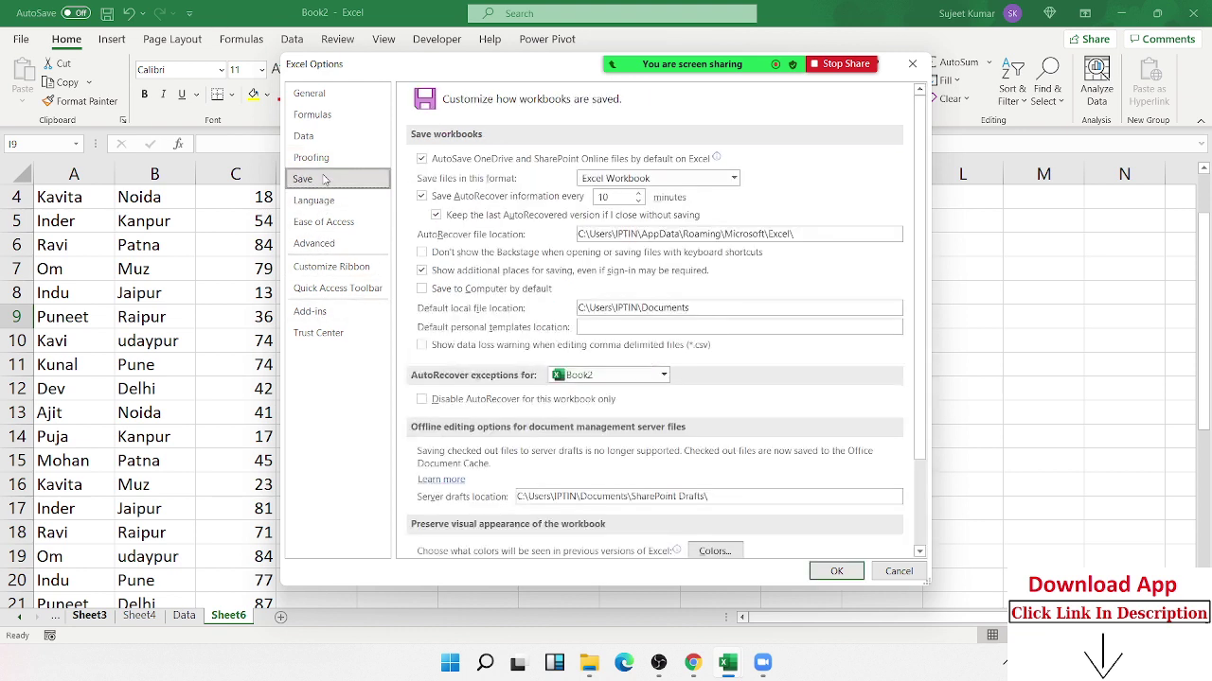
- Keep Excel Workbook as the default save format and select the default local file location path
left_click(654, 178)
left_click(654, 178)
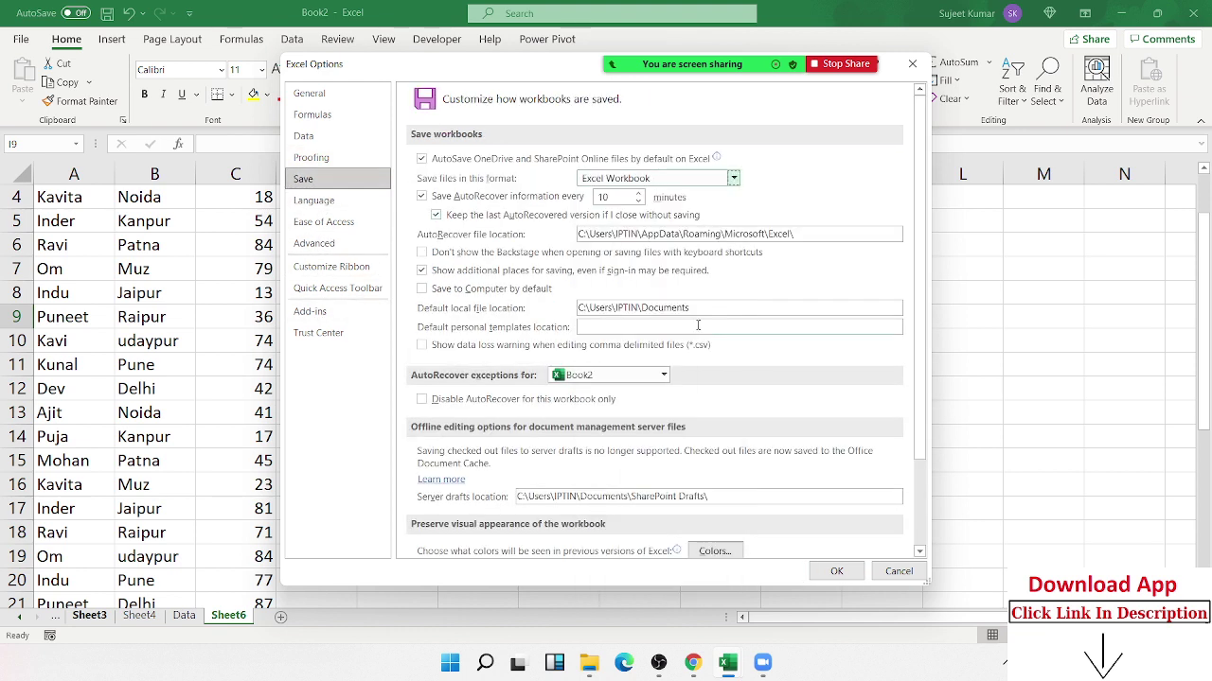
left_click_drag(701, 313, 527, 309)
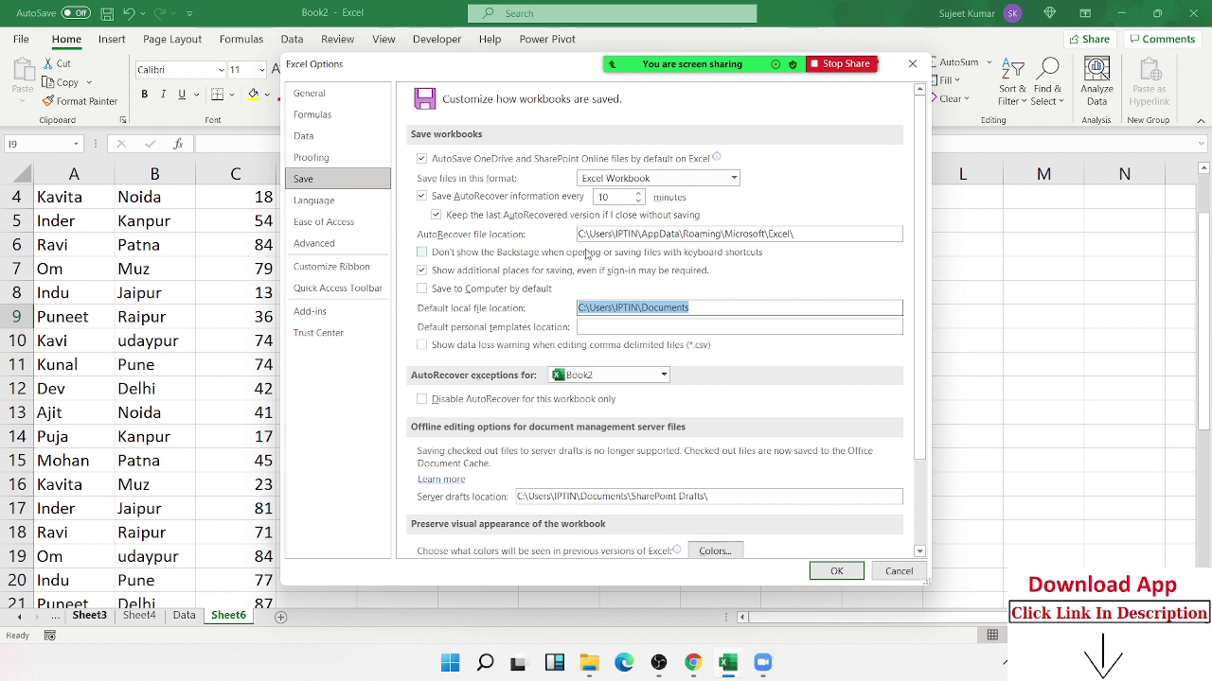
scroll(455, 244, "down", 3)
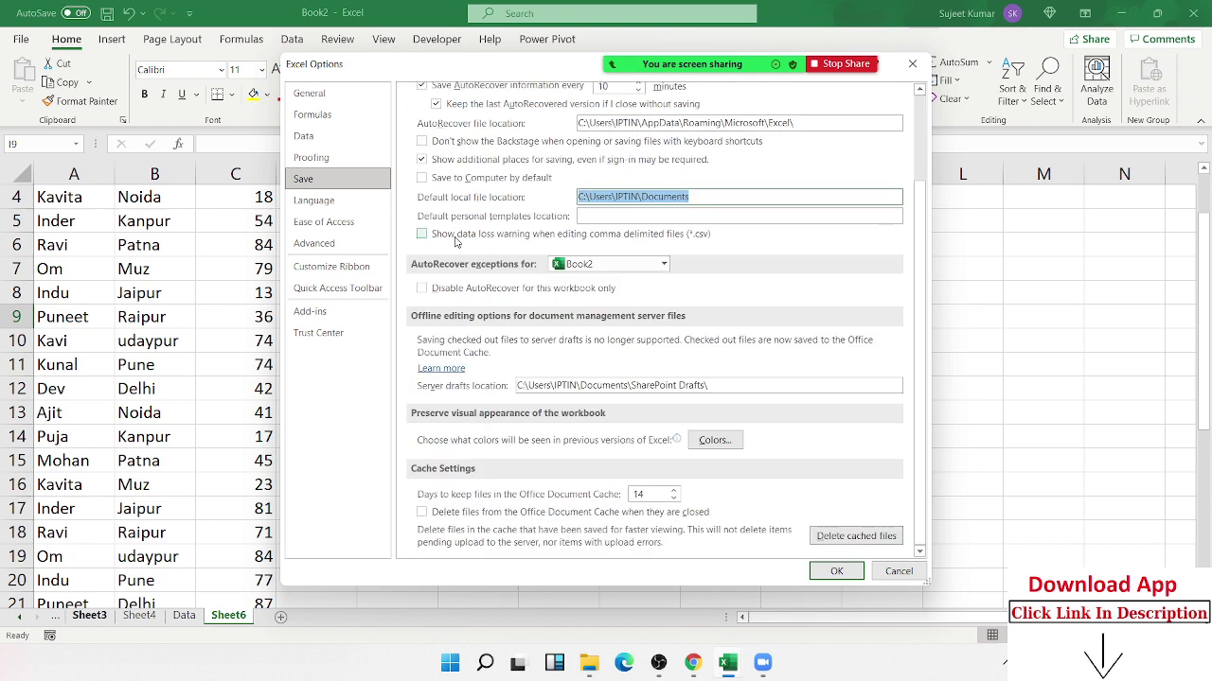
scroll(459, 246, "up", 3)
- Visit the Language and Ease of Access pages, ending on the Advanced options
left_click(331, 206)
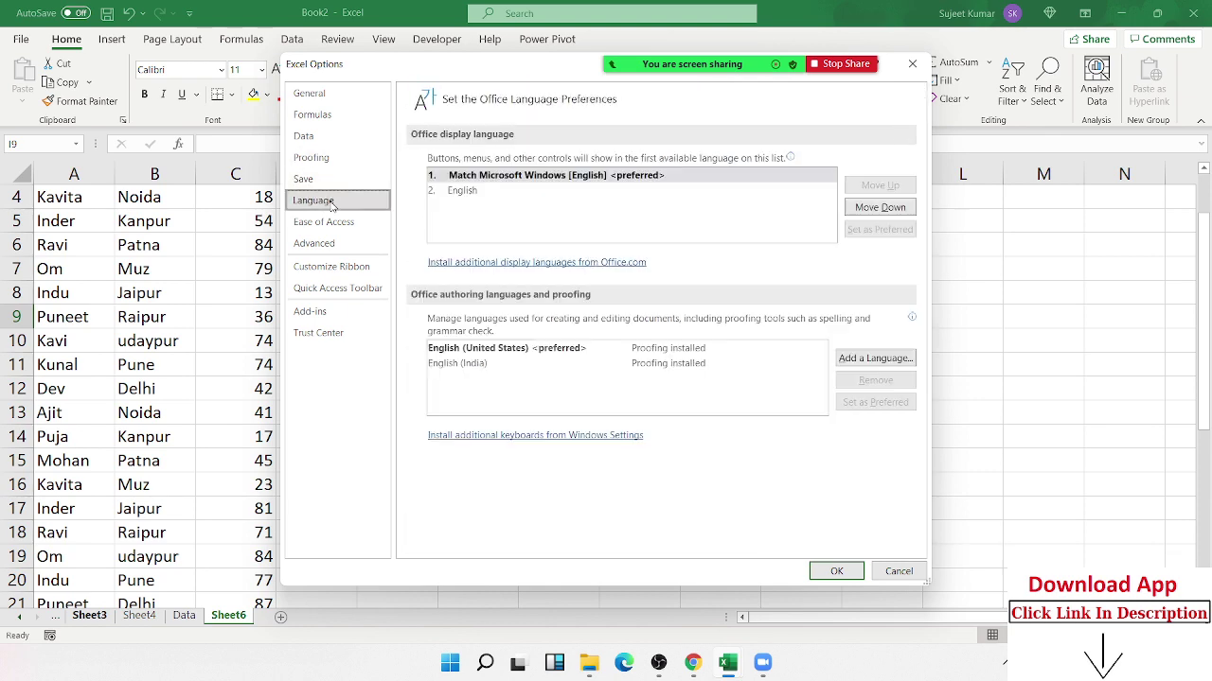
left_click(338, 225)
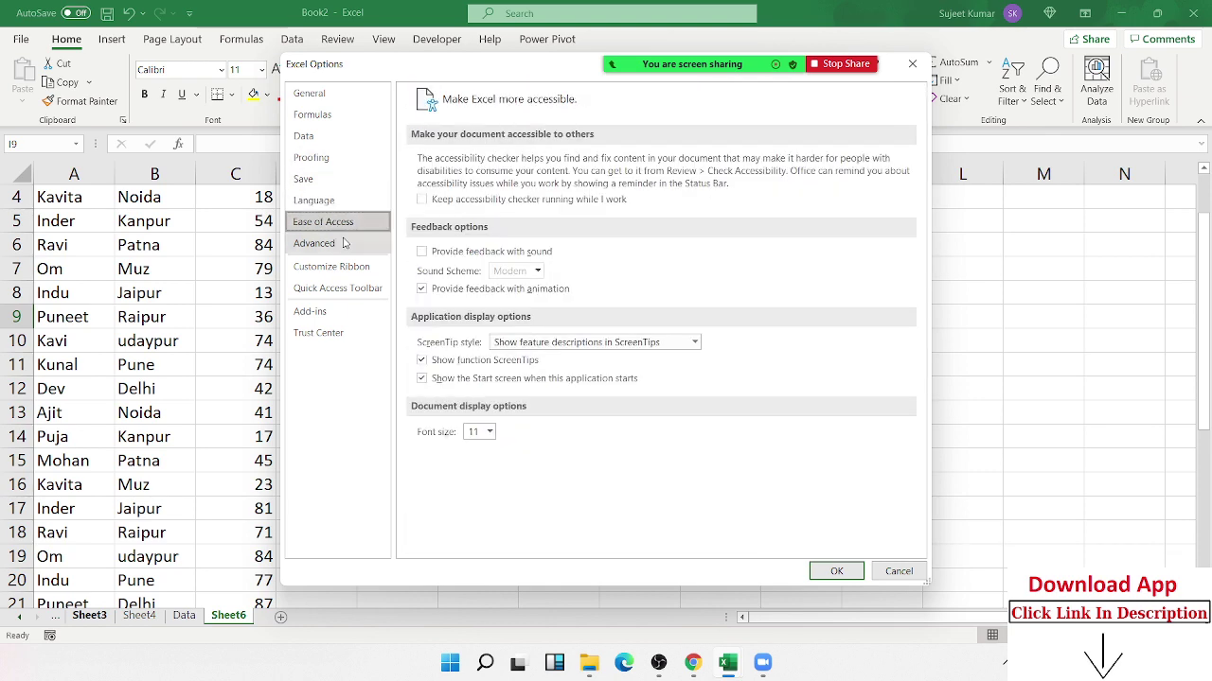
left_click(344, 244)
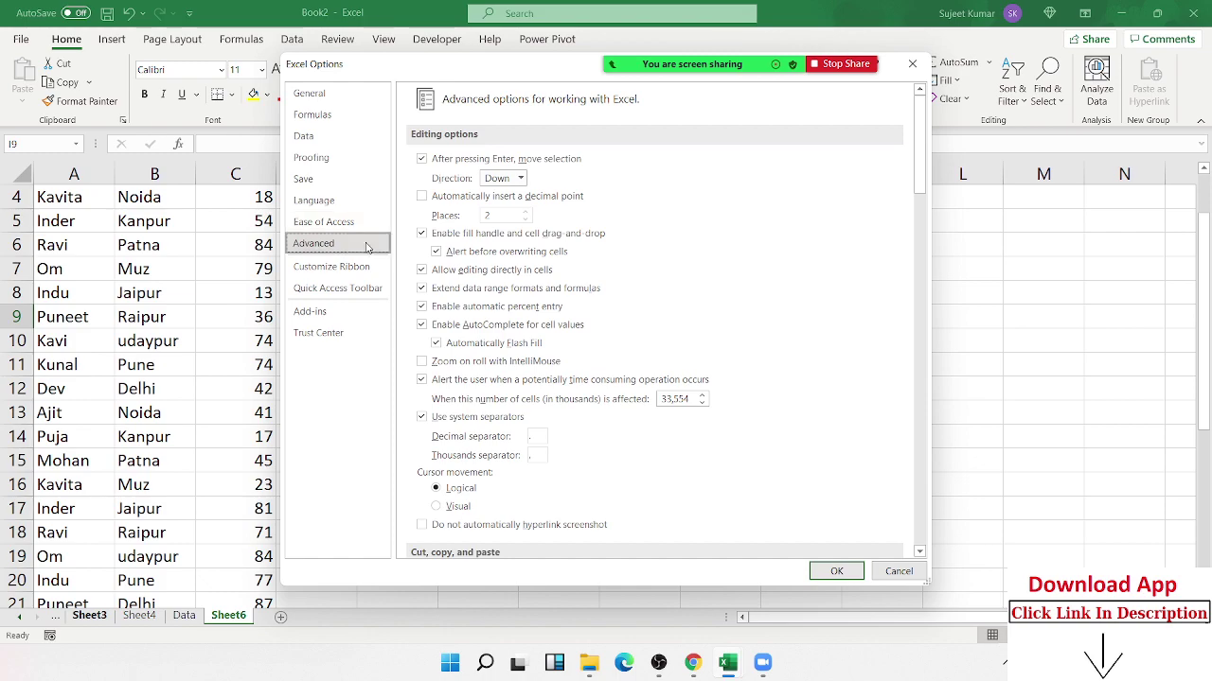
left_click_drag(340, 71, 76, 150)
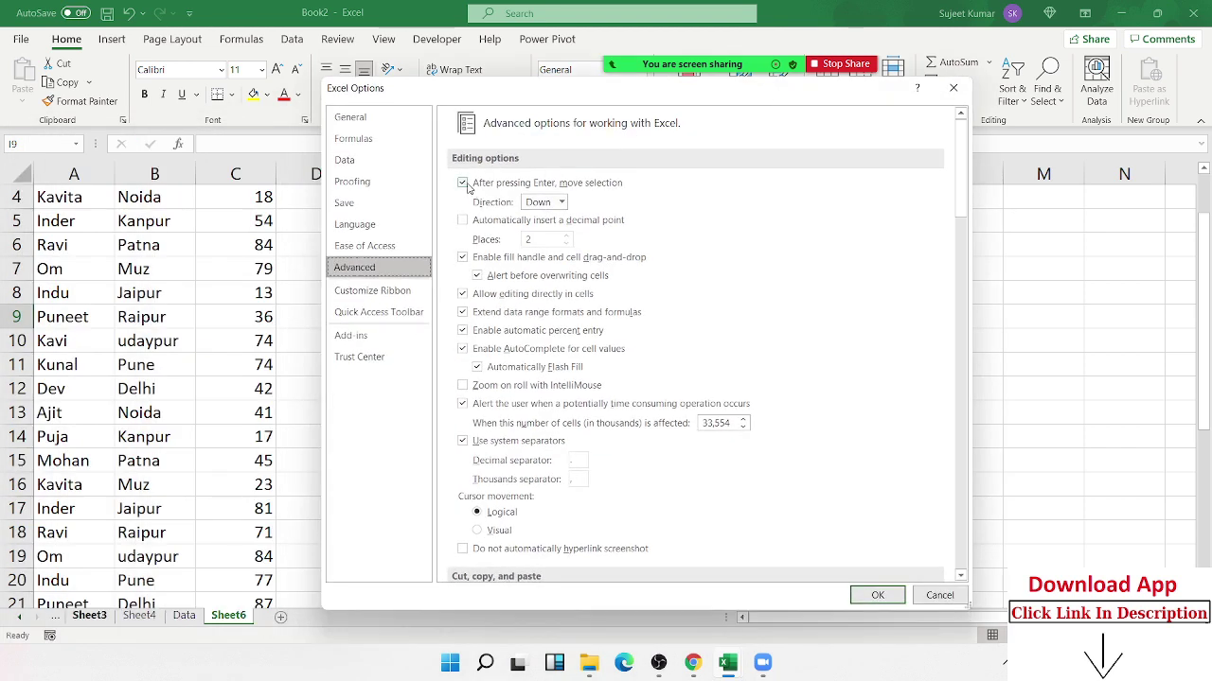
left_click(462, 183)
mouse_move(479, 98)
left_mouse_down()
mouse_move(1035, 225)
mouse_move(177, 112)
left_mouse_up()
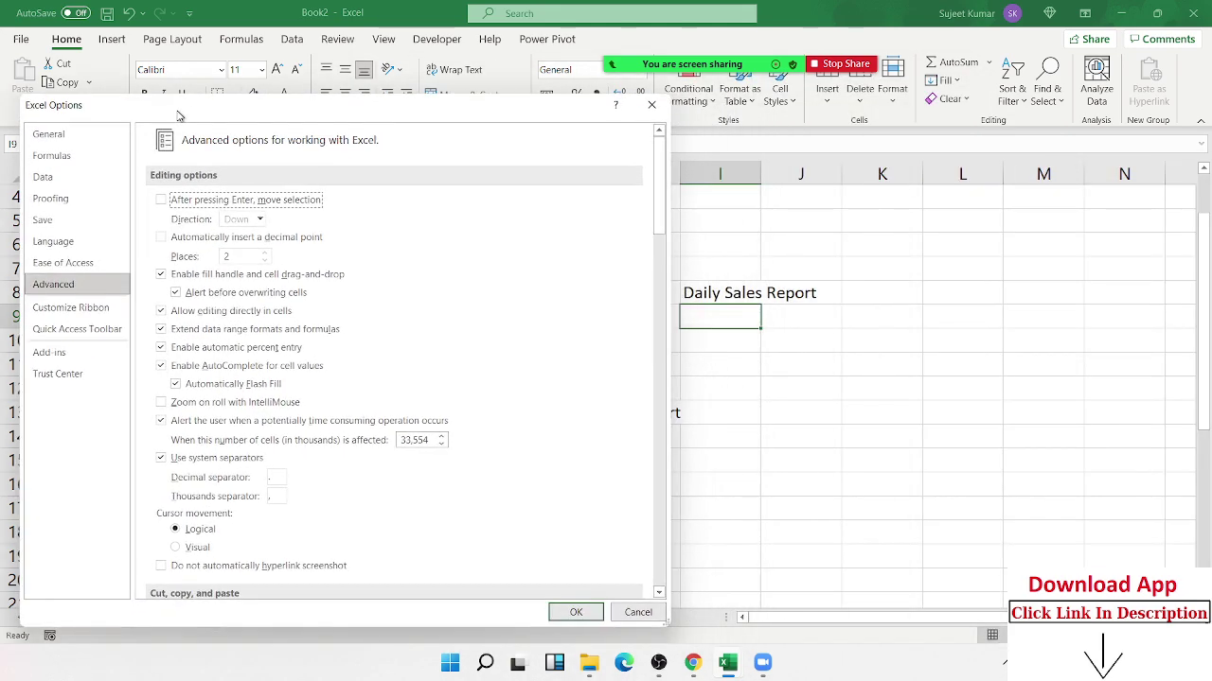
left_click(160, 201)
left_click(255, 222)
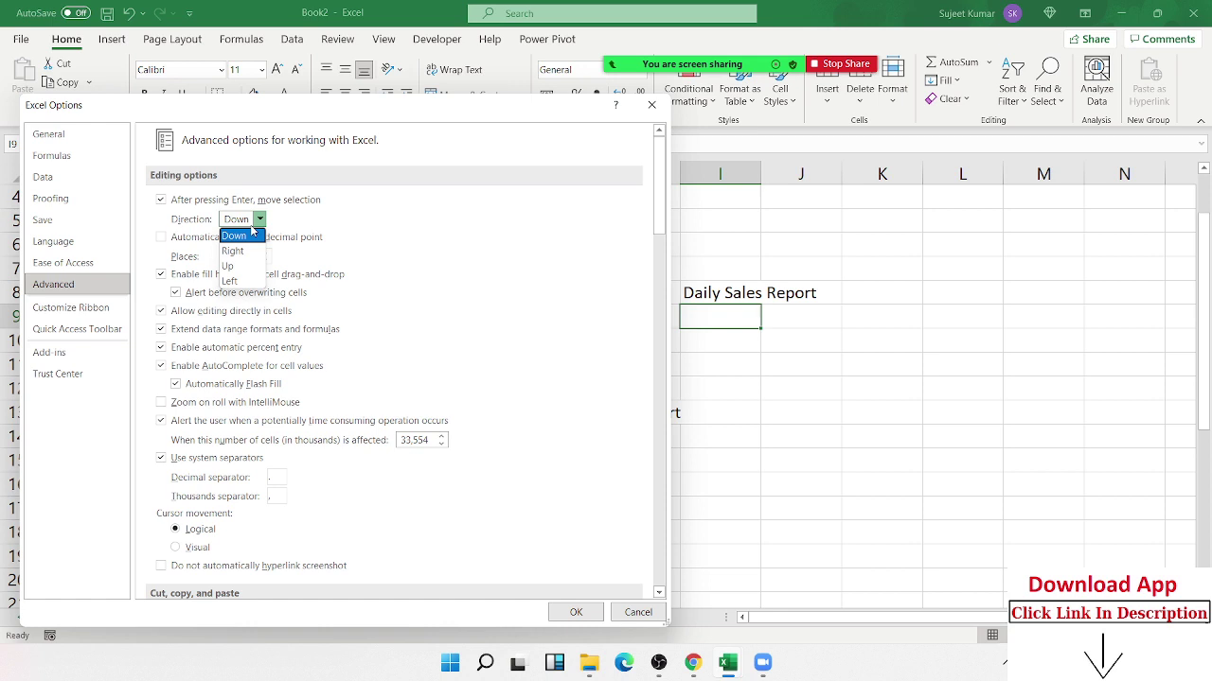
left_click(454, 228)
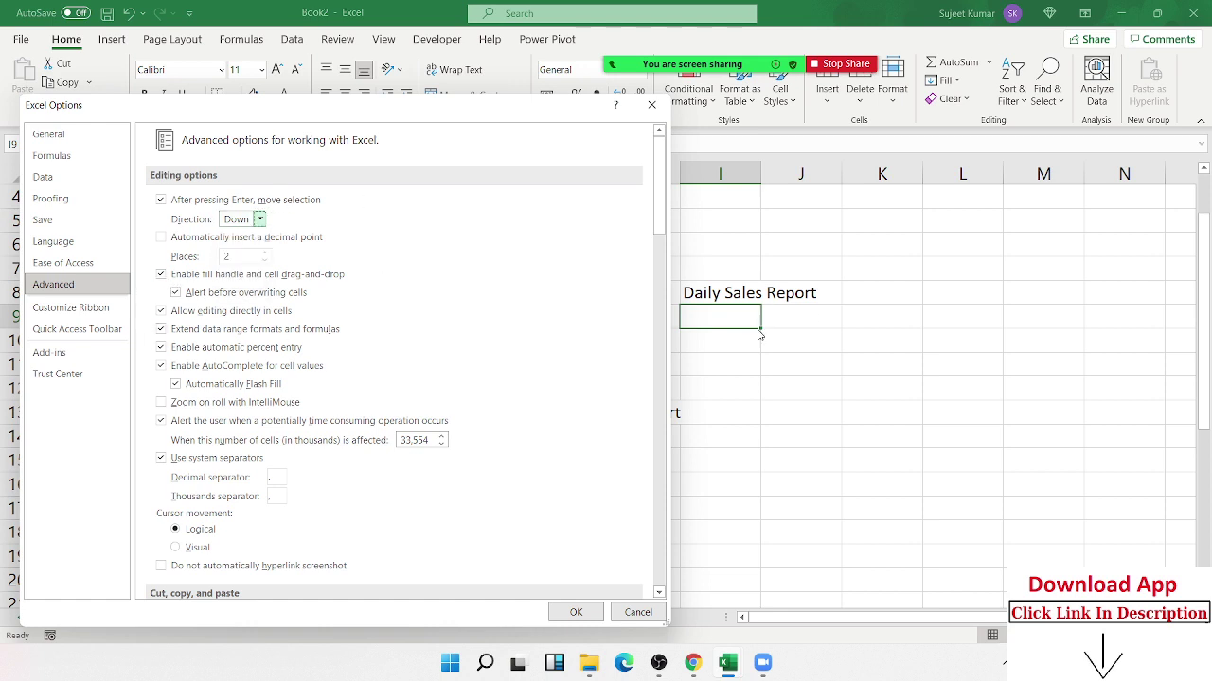
- Scroll the Advanced options to the Book2 and Sheet6 display settings, moving the dialog right
scroll(460, 369, "down", 1)
scroll(460, 369, "down", 5)
scroll(460, 369, "down", 4)
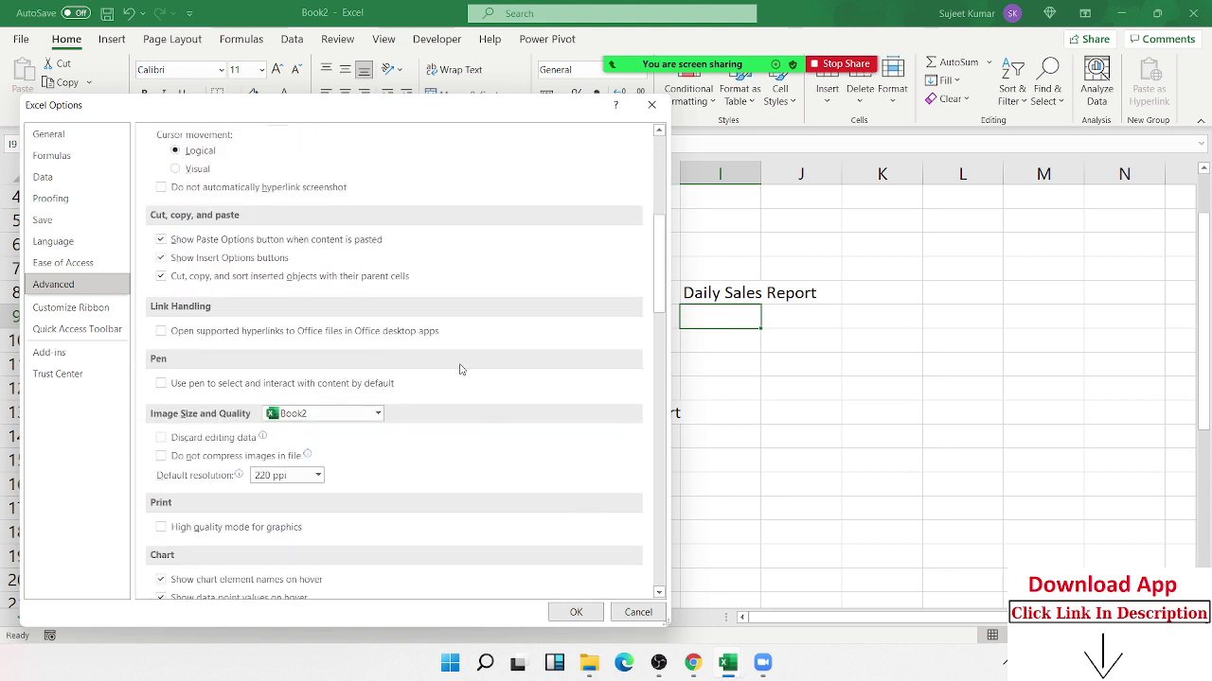
scroll(460, 371, "down", 3)
scroll(460, 372, "down", 3)
scroll(443, 374, "down", 2)
scroll(443, 369, "down", 3)
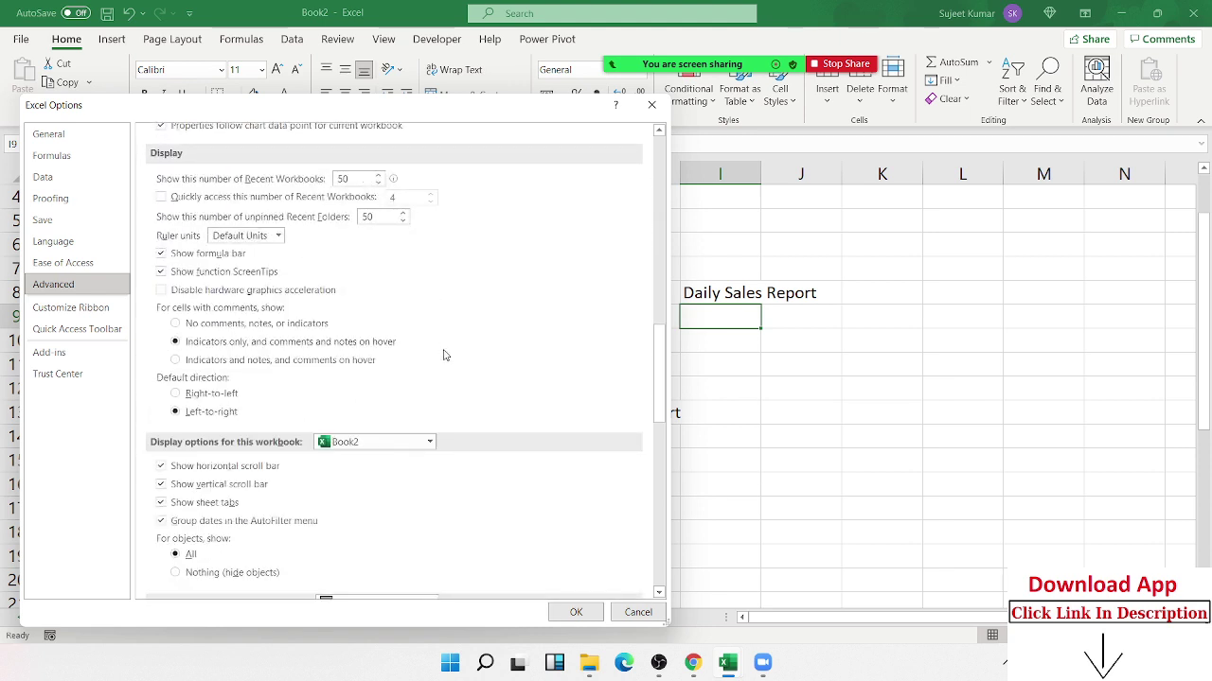
scroll(445, 355, "down", 2)
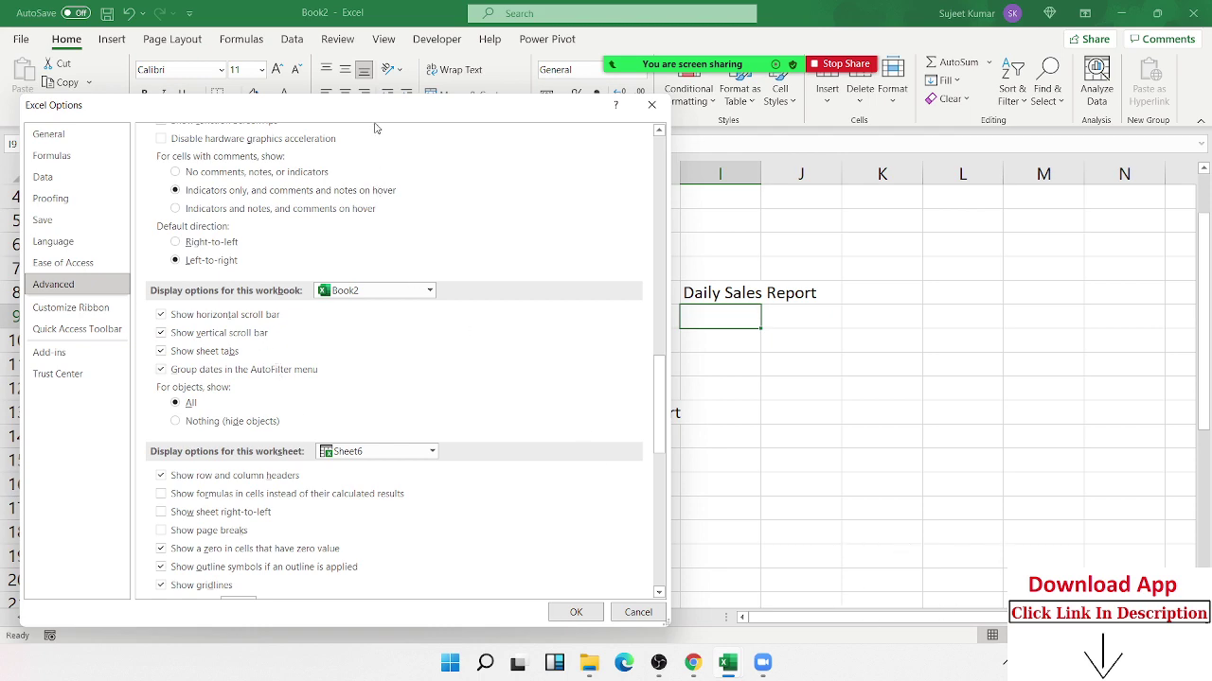
left_click_drag(384, 106, 848, 109)
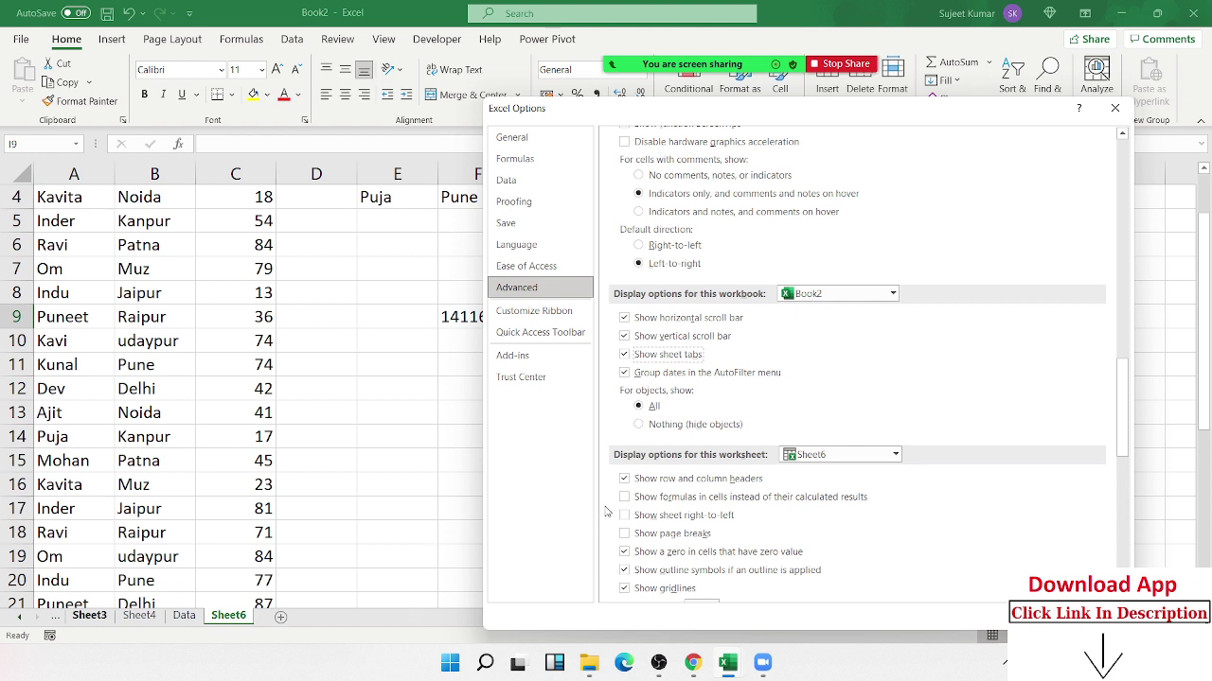
scroll(748, 322, "up", 1)
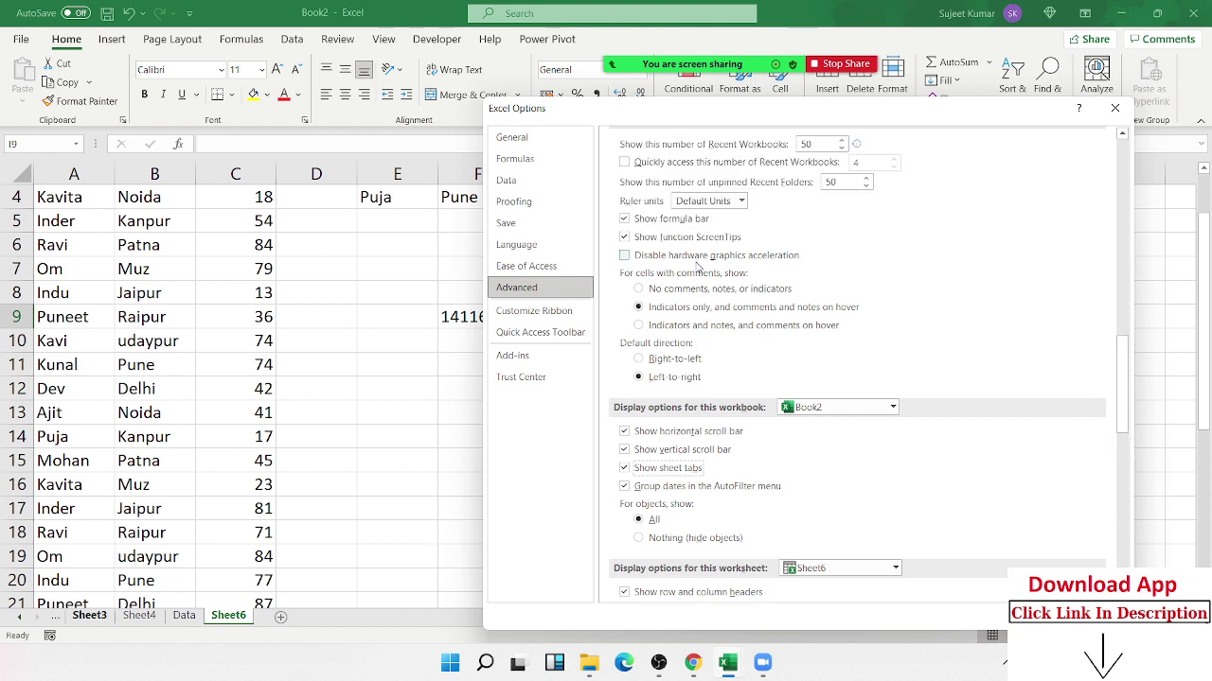
scroll(700, 270, "up", 2)
scroll(906, 455, "down", 1)
scroll(904, 458, "down", 3)
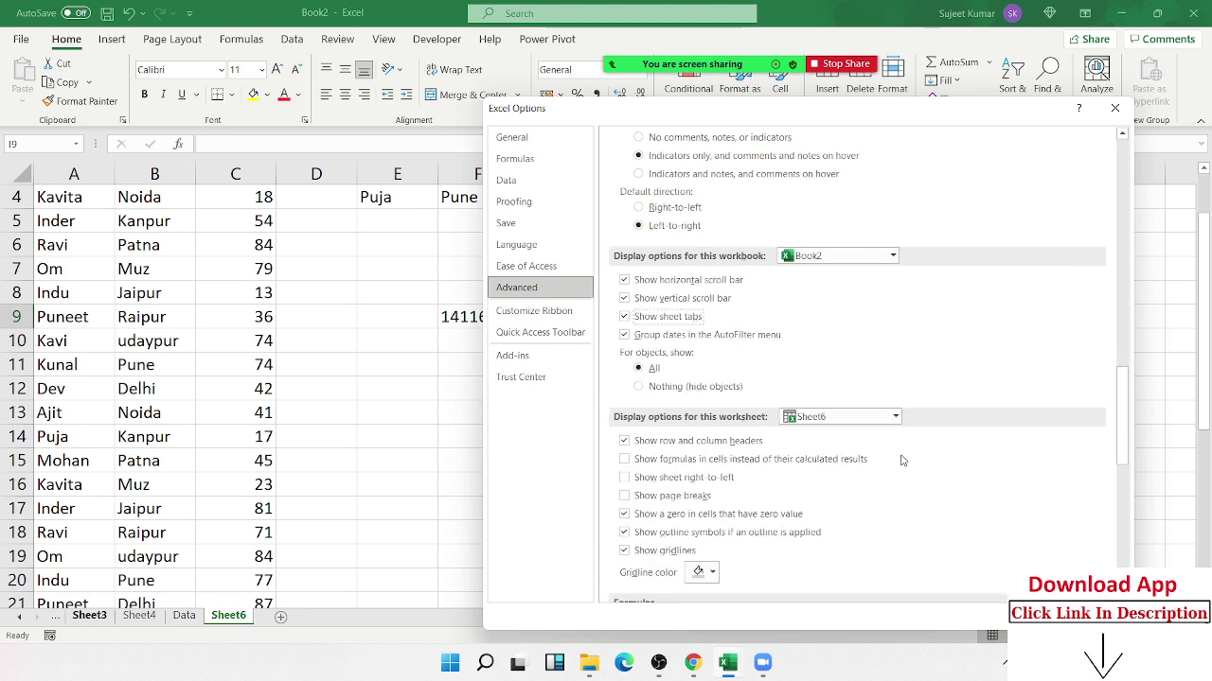
scroll(900, 462, "down", 3)
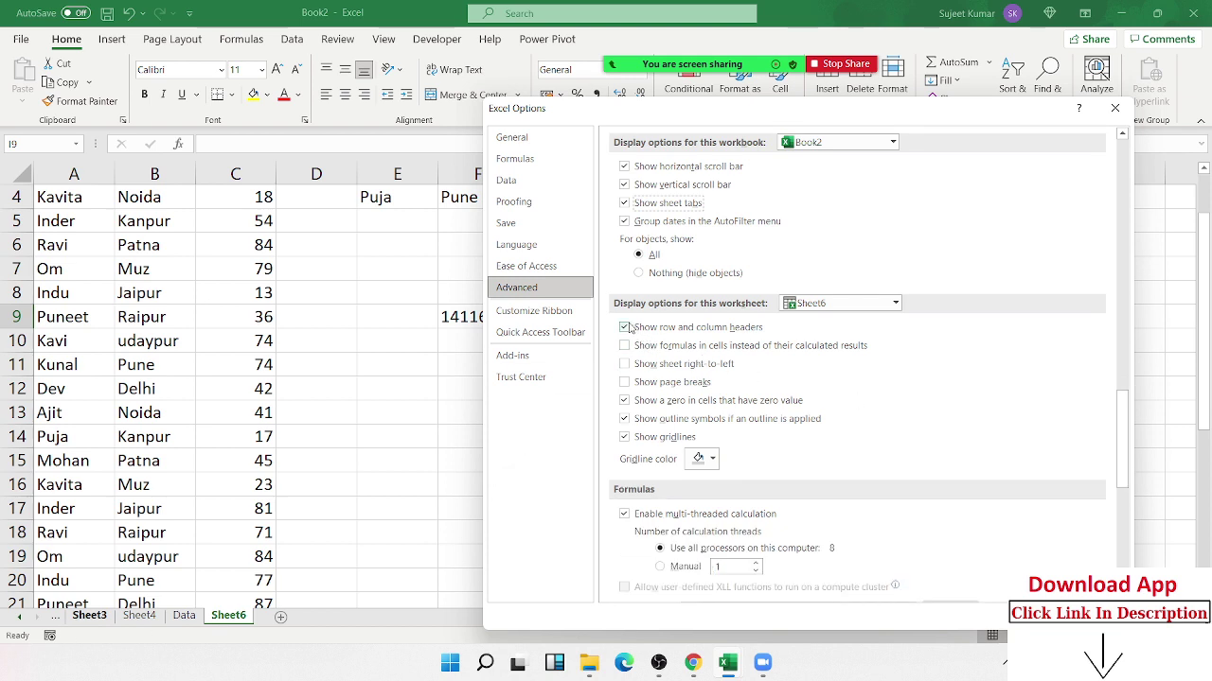
mouse_move(512, 109)
left_mouse_down()
mouse_move(369, 214)
mouse_move(267, 220)
left_mouse_up()
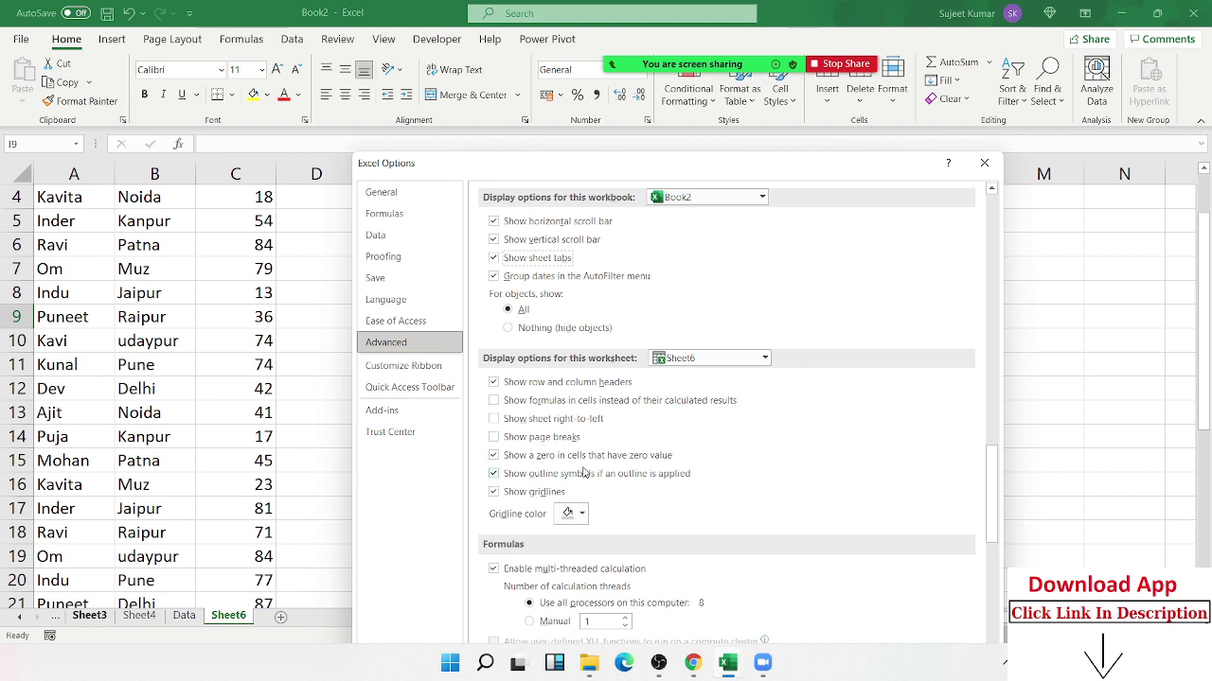
scroll(584, 473, "down", 2)
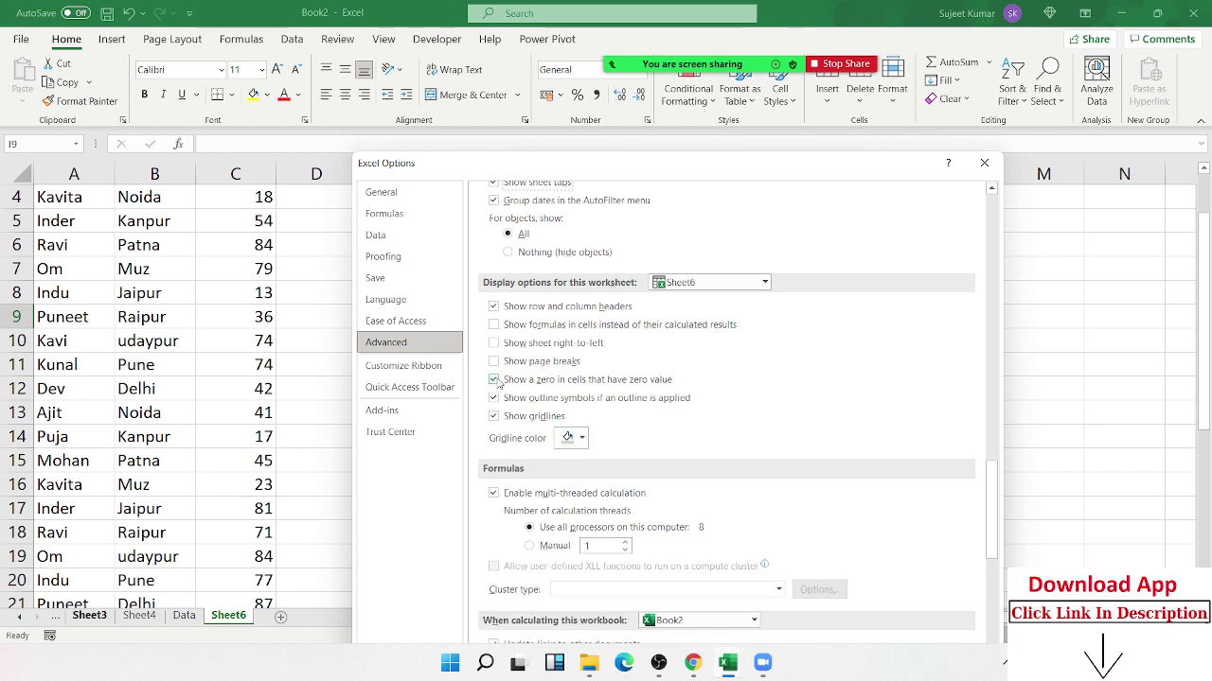
left_click(494, 347)
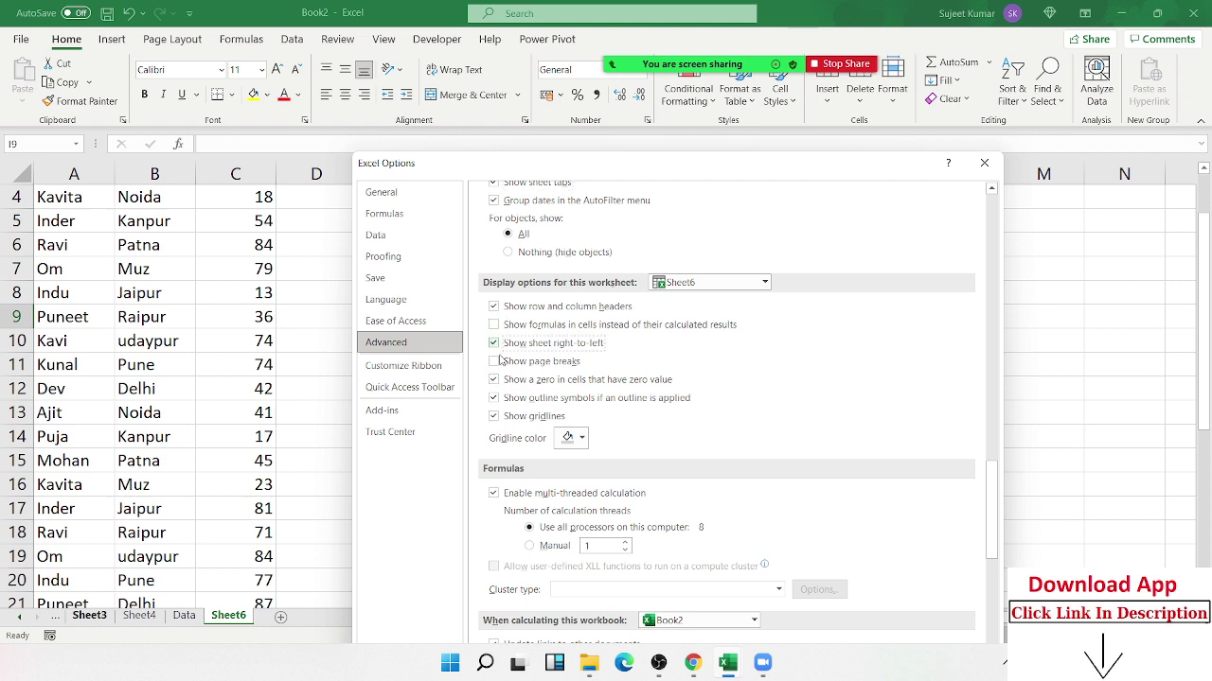
left_click(494, 345)
- Review the custom lists in Edit Custom Lists, then close it and Excel Options
scroll(639, 374, "down", 2)
scroll(643, 398, "down", 3)
scroll(647, 416, "down", 2)
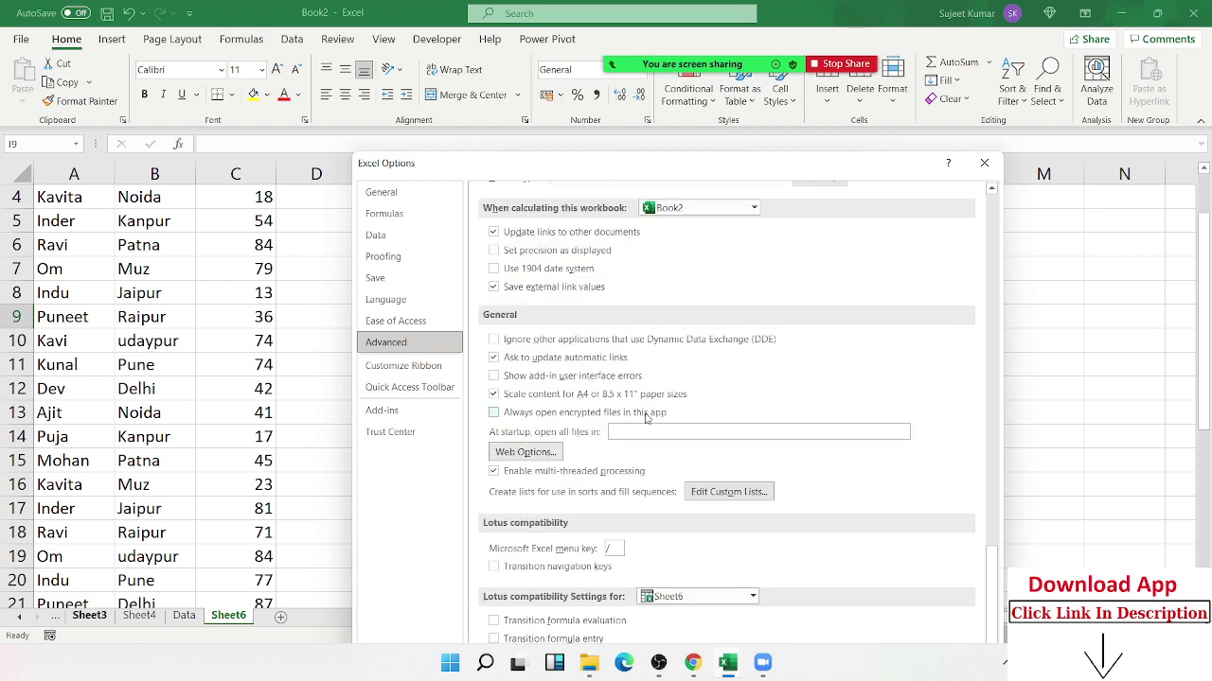
left_click(709, 494)
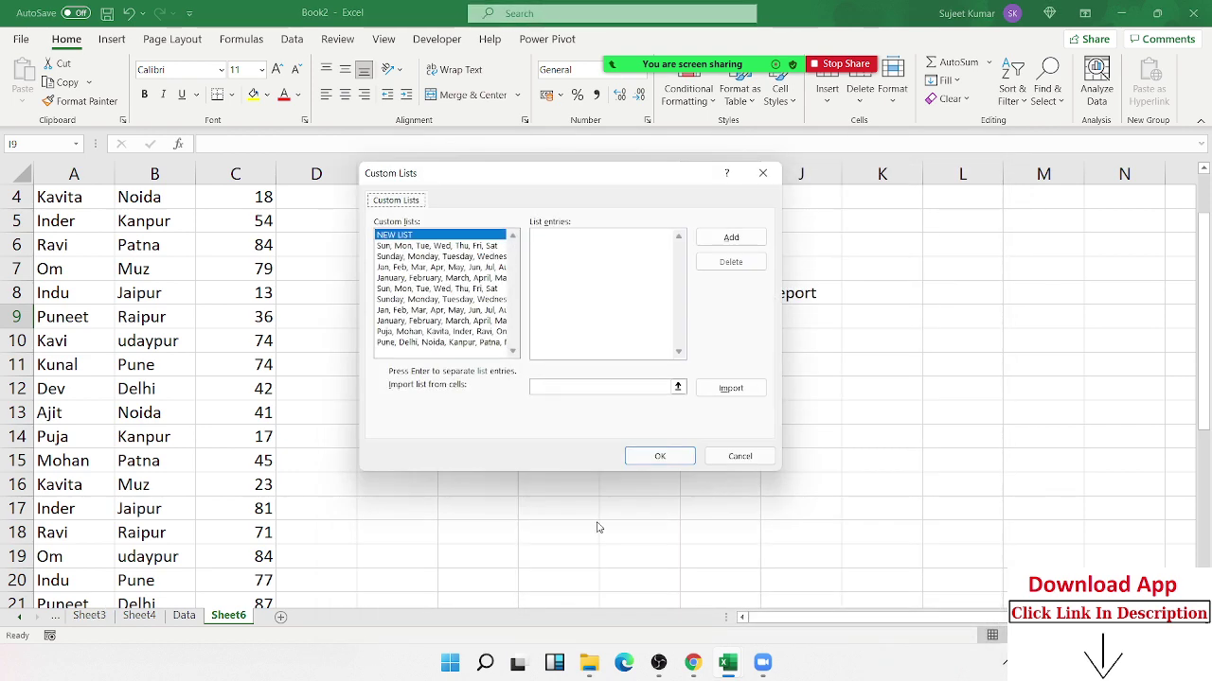
key("Escape")
key("Escape")
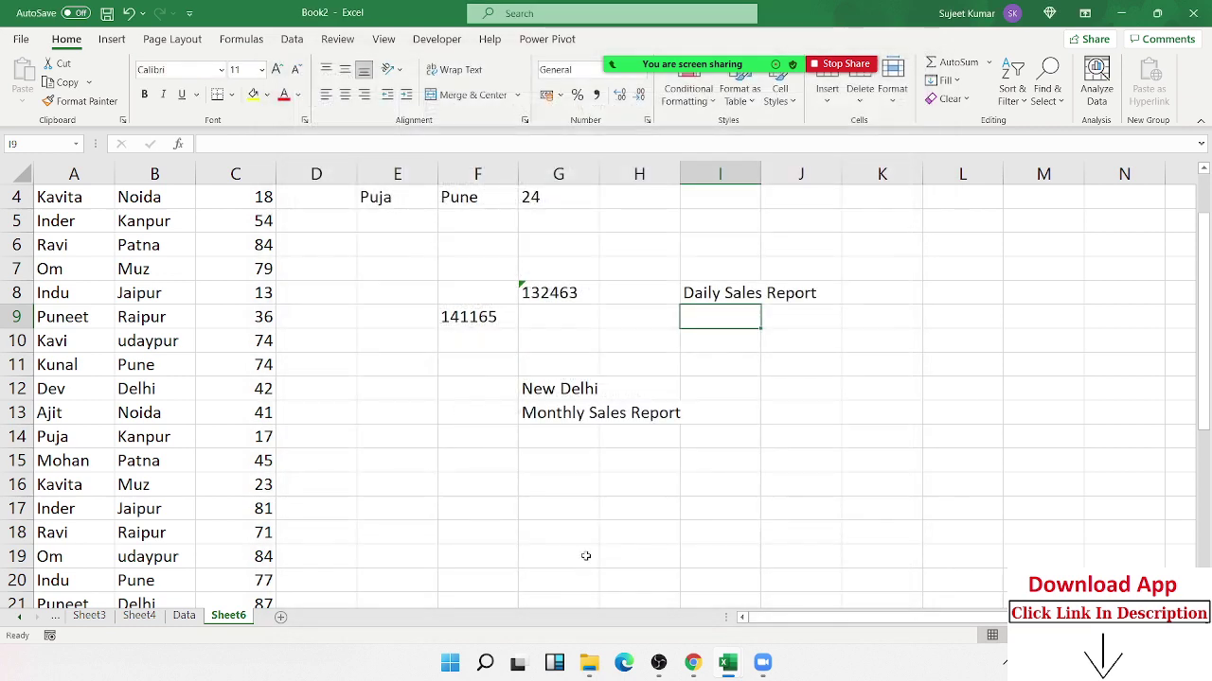
scroll(417, 536, "down", 4)
- Enter JAN in F21 and fill the months down through AUG in F28
left_click(496, 321)
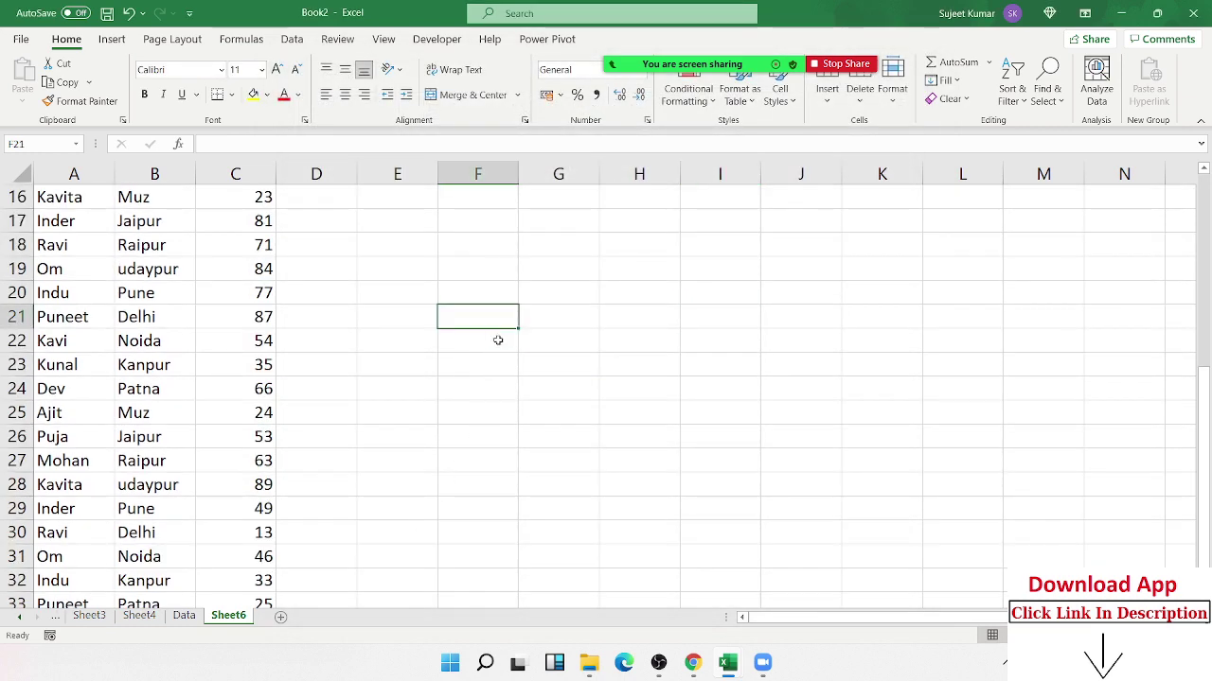
type("JAN")
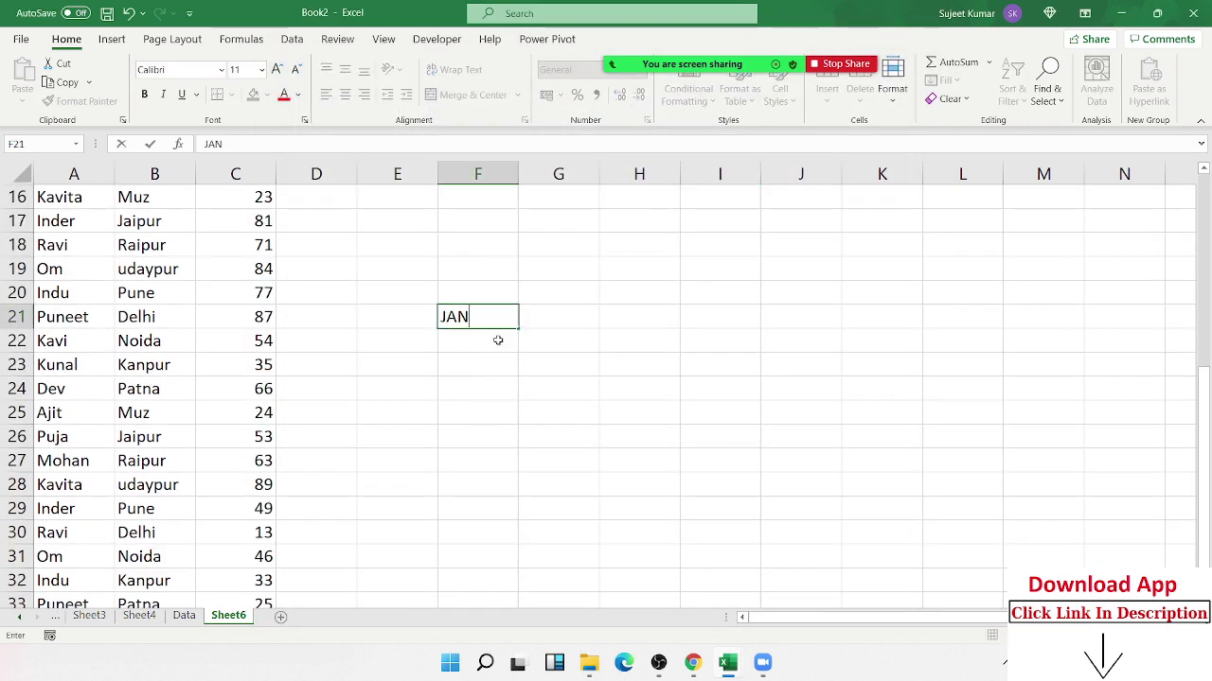
left_click(525, 363)
left_click(487, 328)
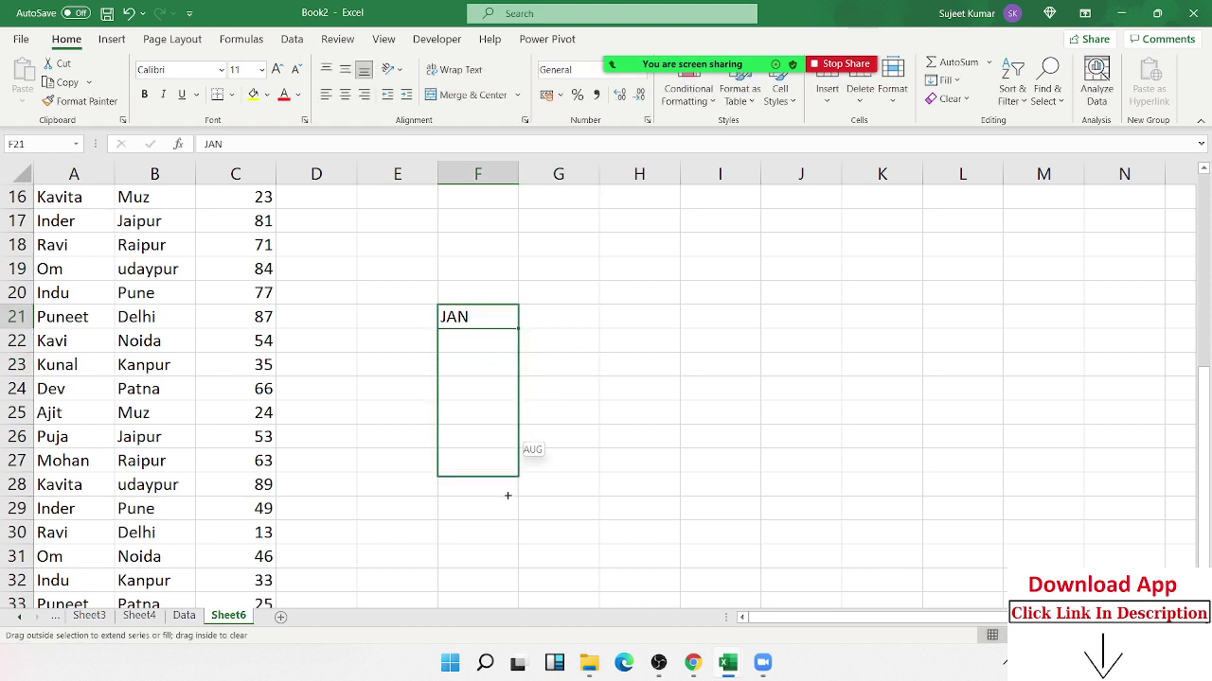
left_click_drag(519, 329, 518, 496)
- Enter SUN in G21 and autofill the weekdays down to G28
left_click(536, 319)
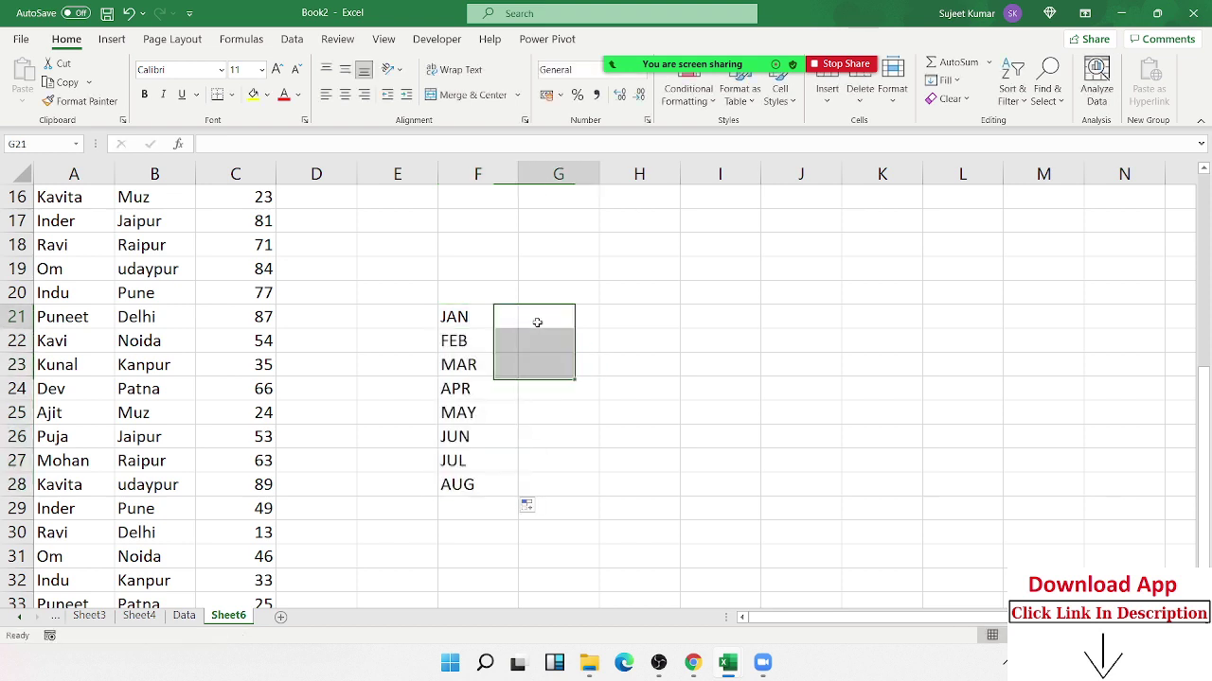
type("SU")
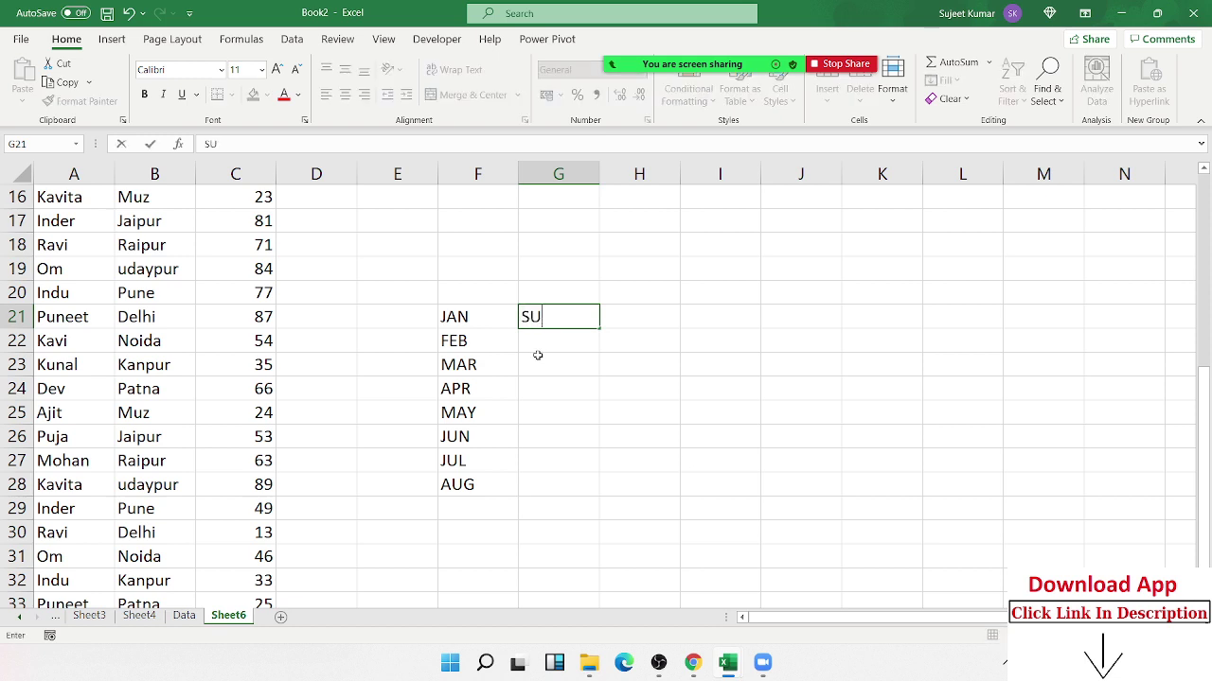
type("N")
left_click(563, 319)
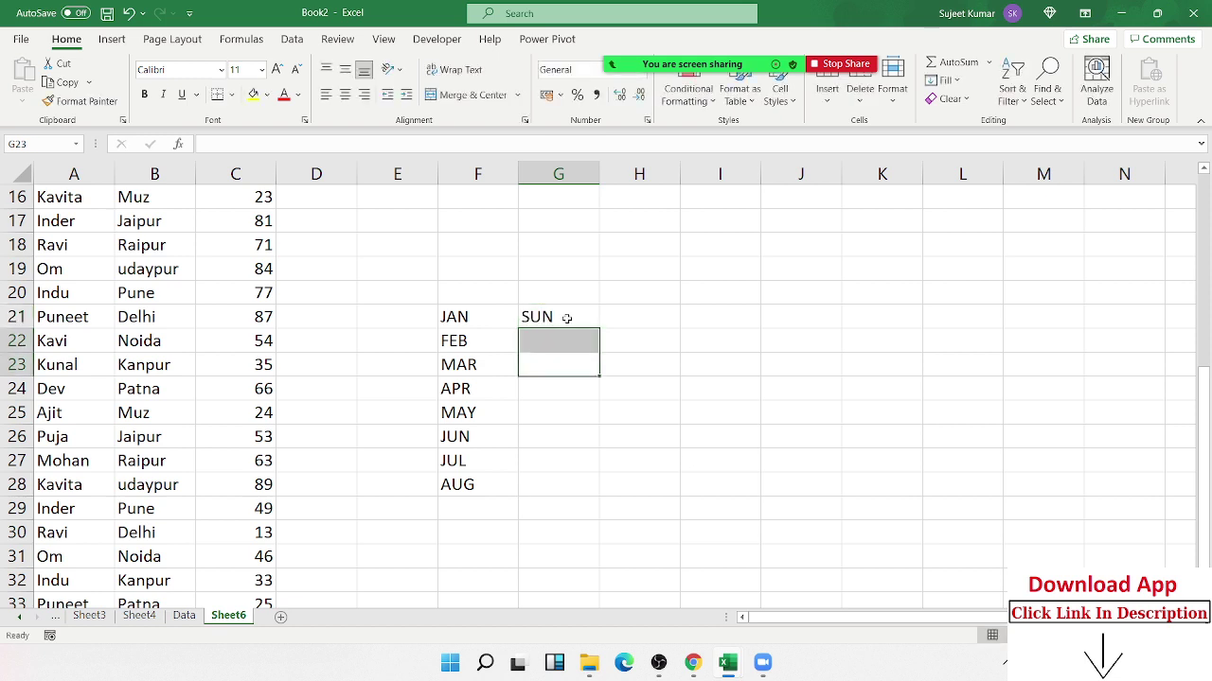
double_click(599, 328)
- Enter Puja in H21 and double-click-fill the custom name list to H28, then deselect
left_click(632, 328)
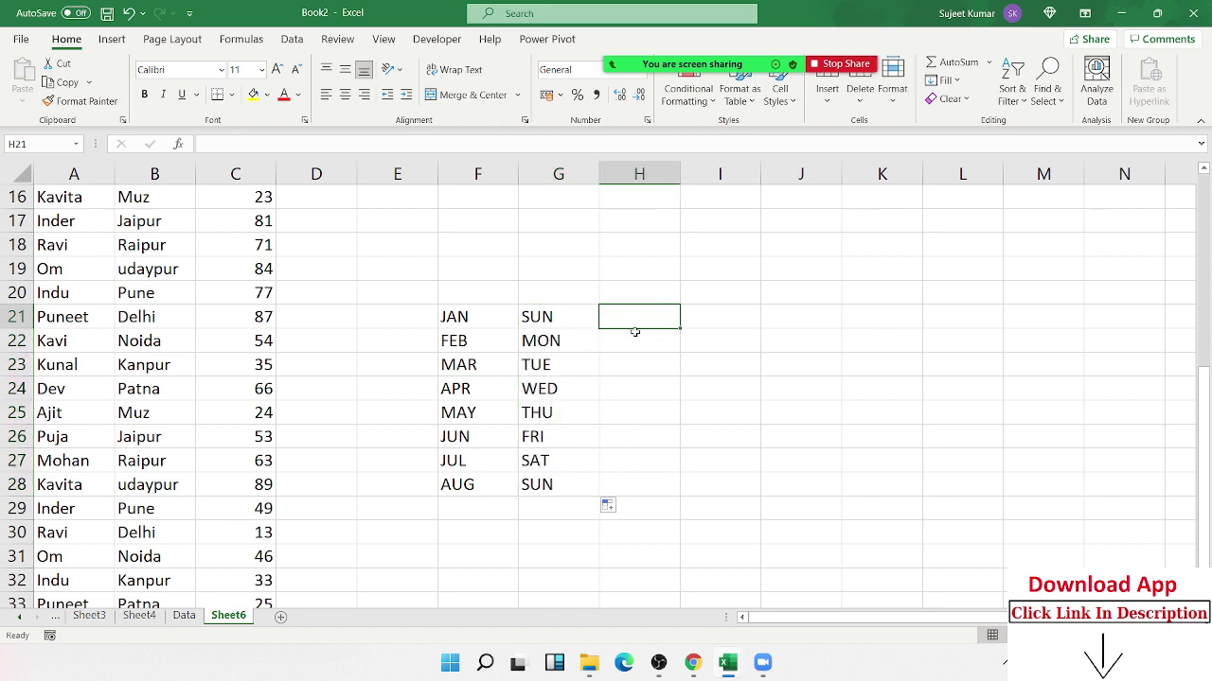
type("Puja")
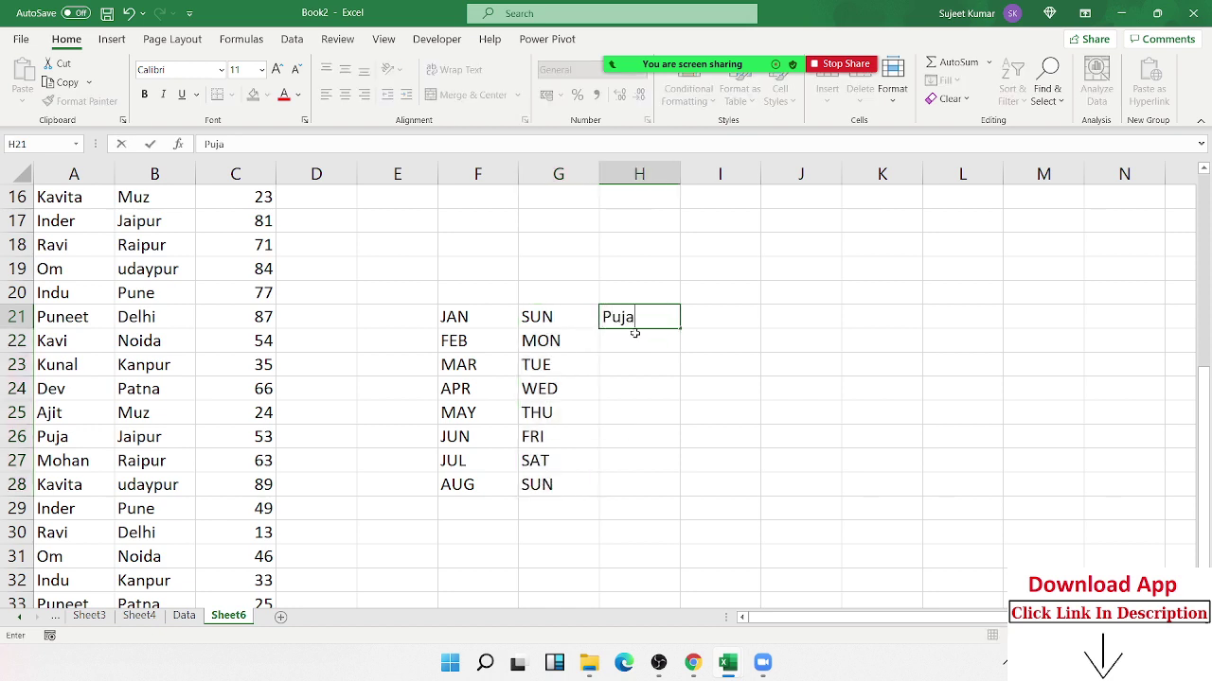
left_click(626, 371)
left_click(655, 315)
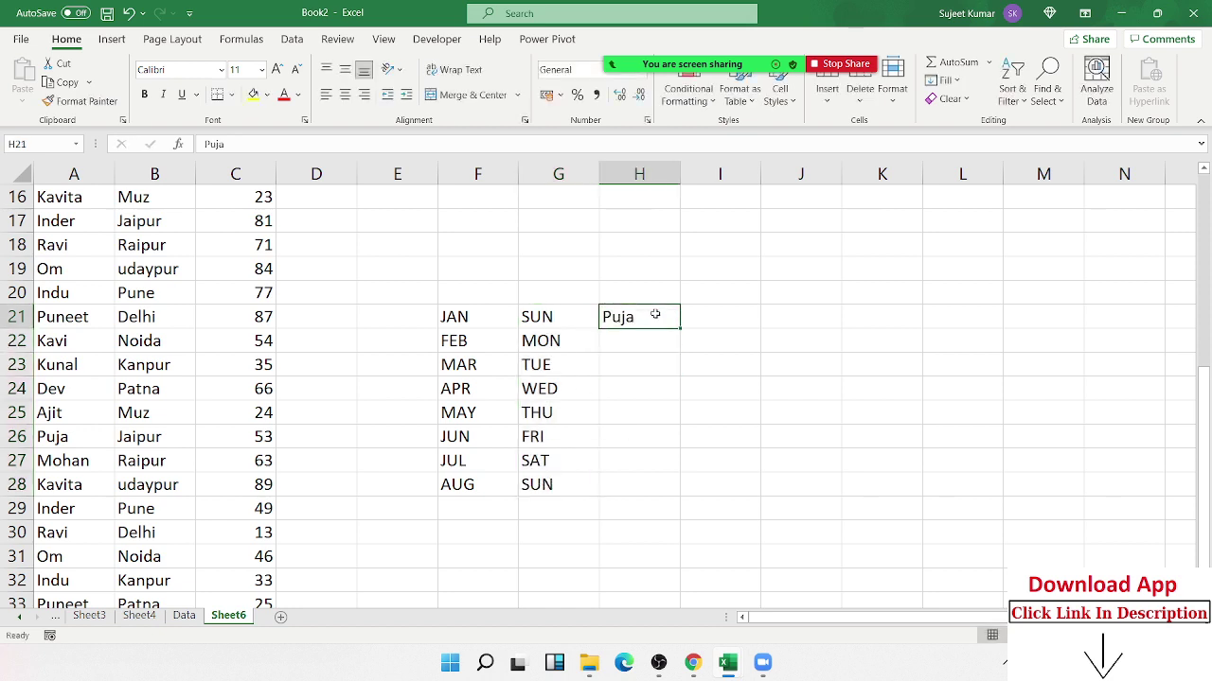
double_click(680, 329)
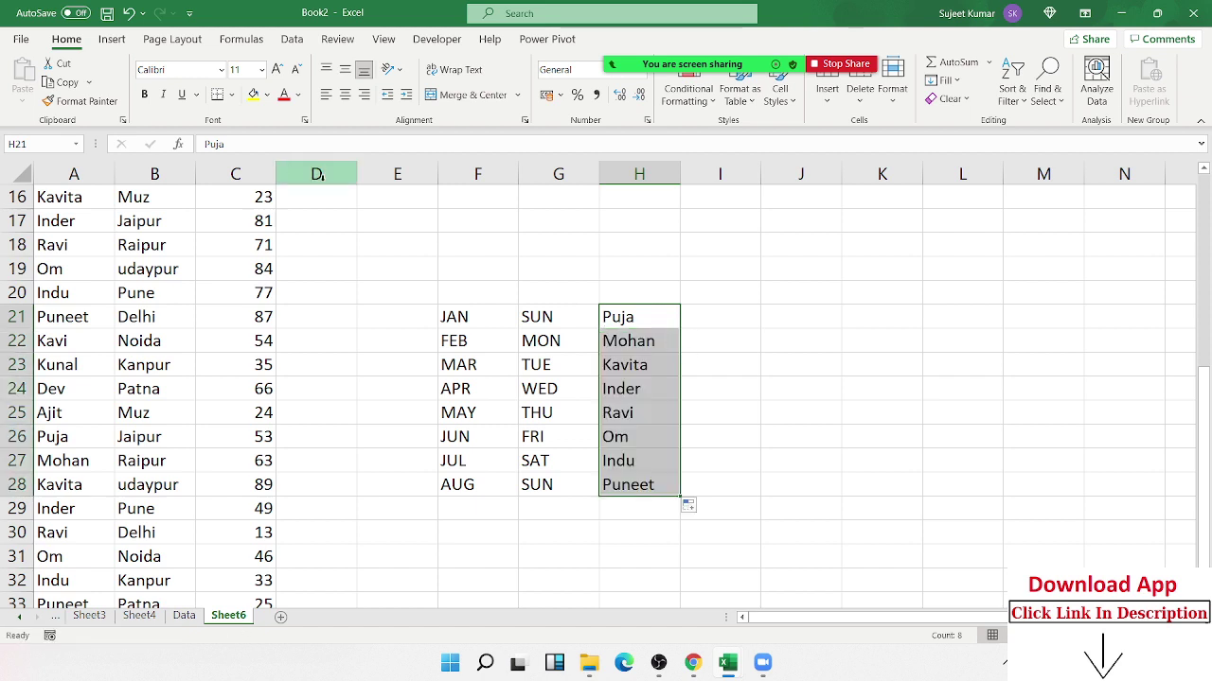
left_click(416, 225)
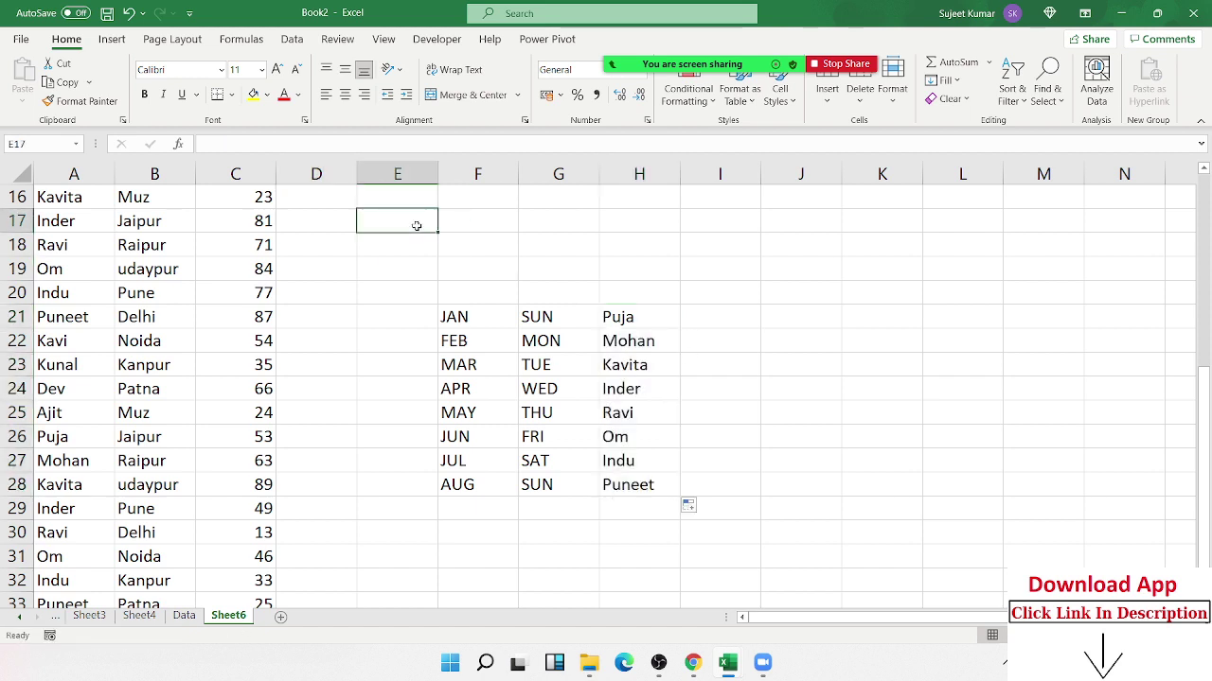
- Open Edit Custom Lists from the Advanced page of Excel Options
left_click(24, 40)
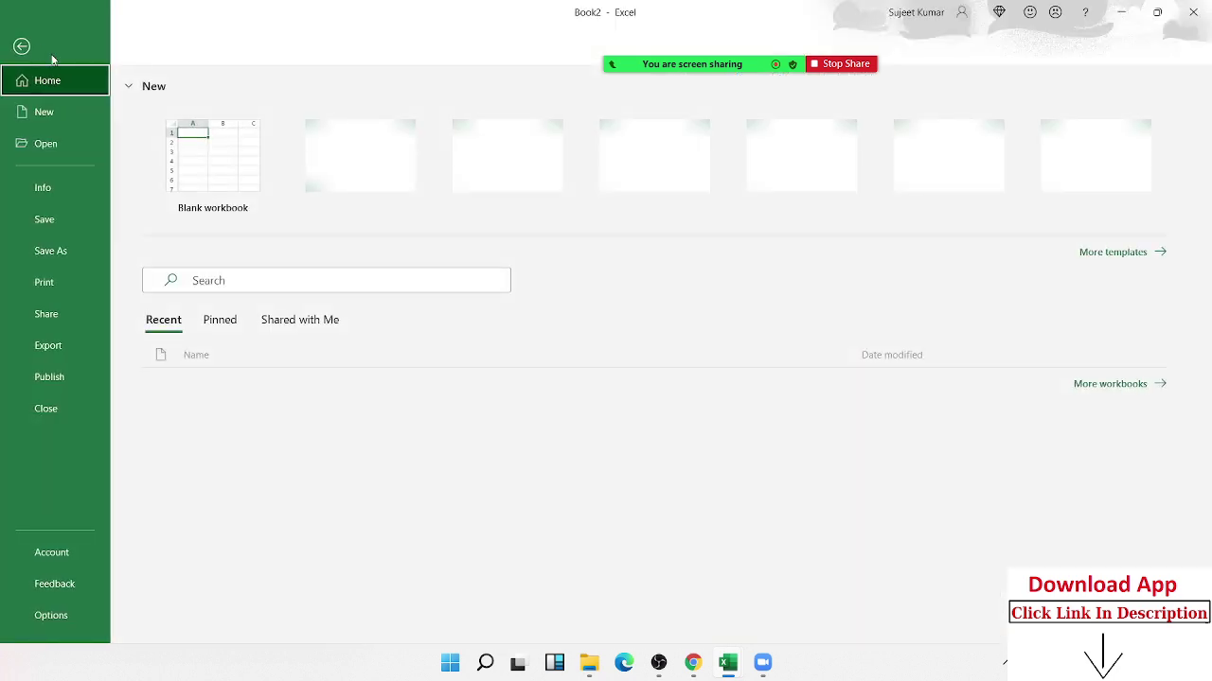
left_click(89, 615)
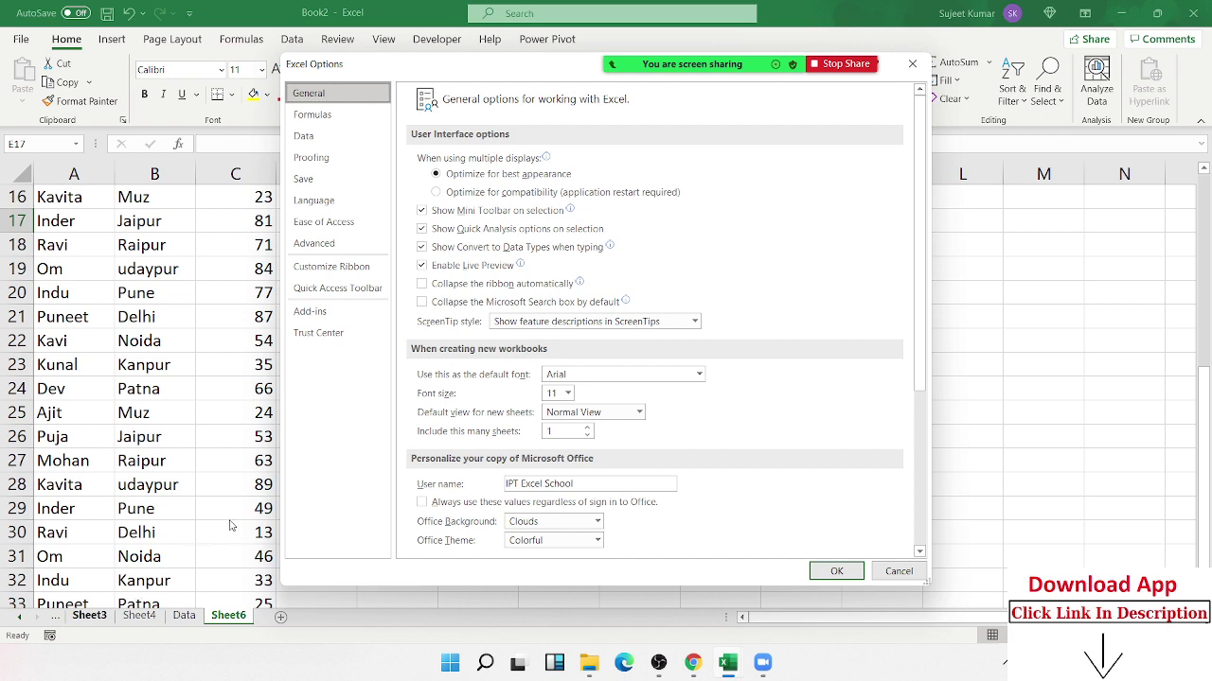
left_click(344, 245)
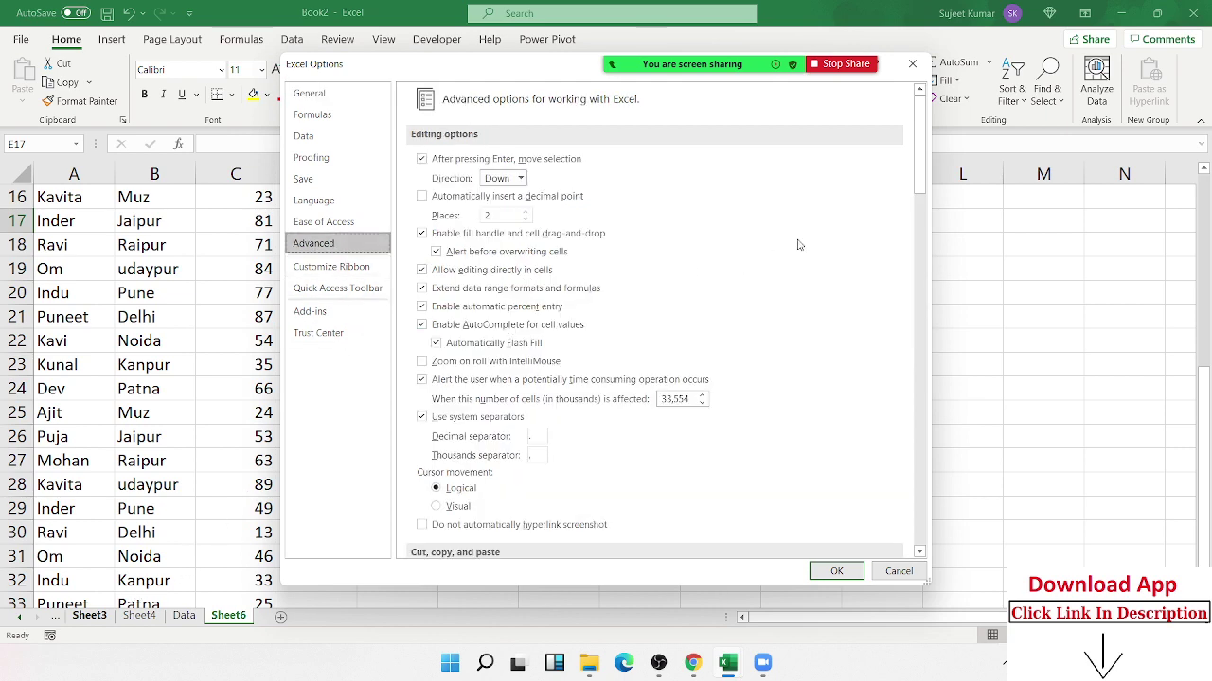
mouse_move(921, 137)
left_mouse_down()
mouse_move(940, 445)
mouse_move(930, 538)
left_mouse_up()
scroll(760, 397, "up", 3)
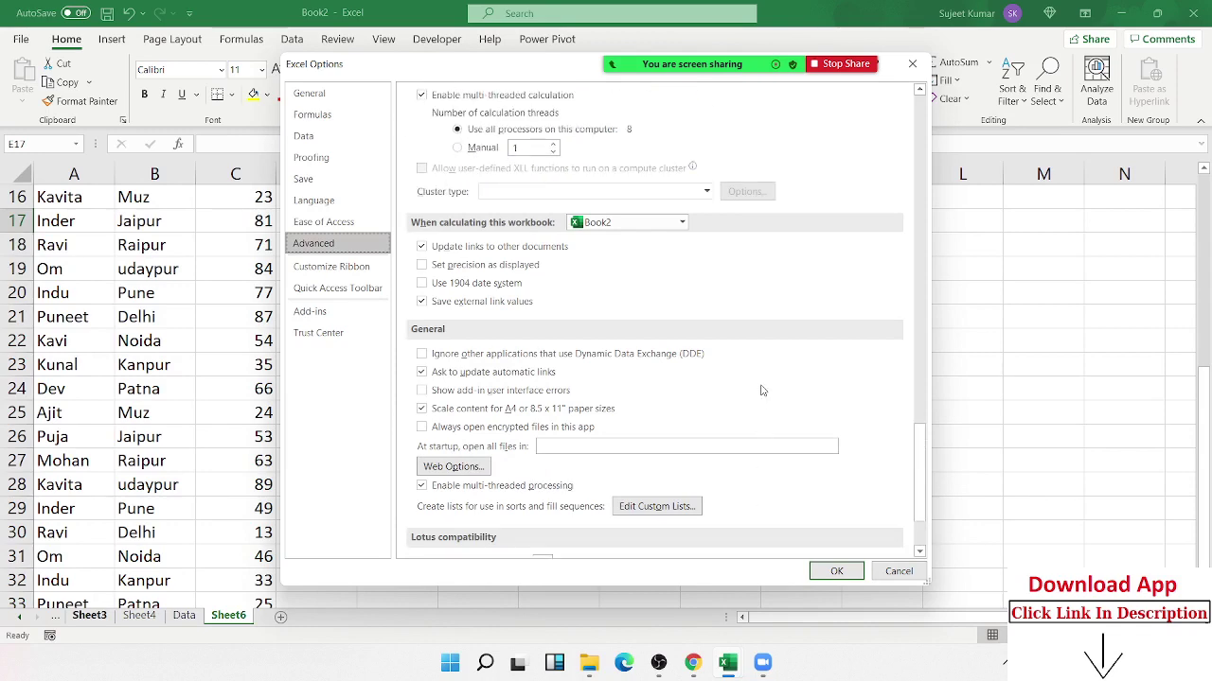
left_click(653, 508)
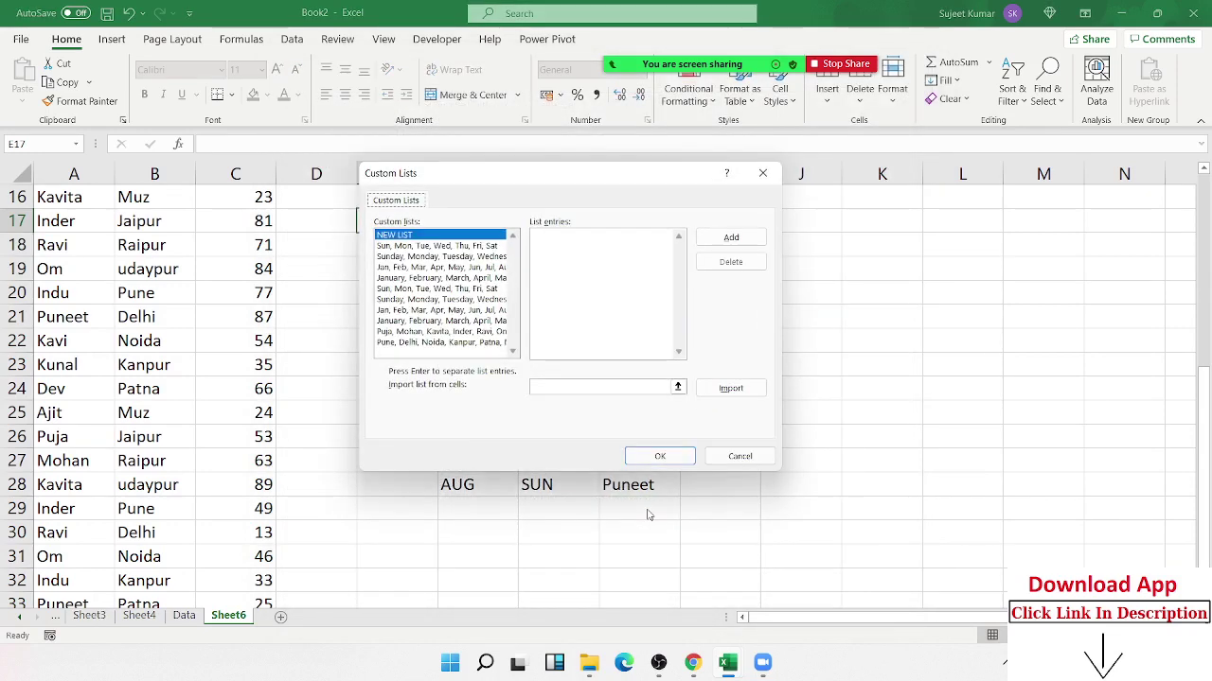
- Review the weekday, month, name and city lists, then start a NEW LIST entry
left_click(386, 299)
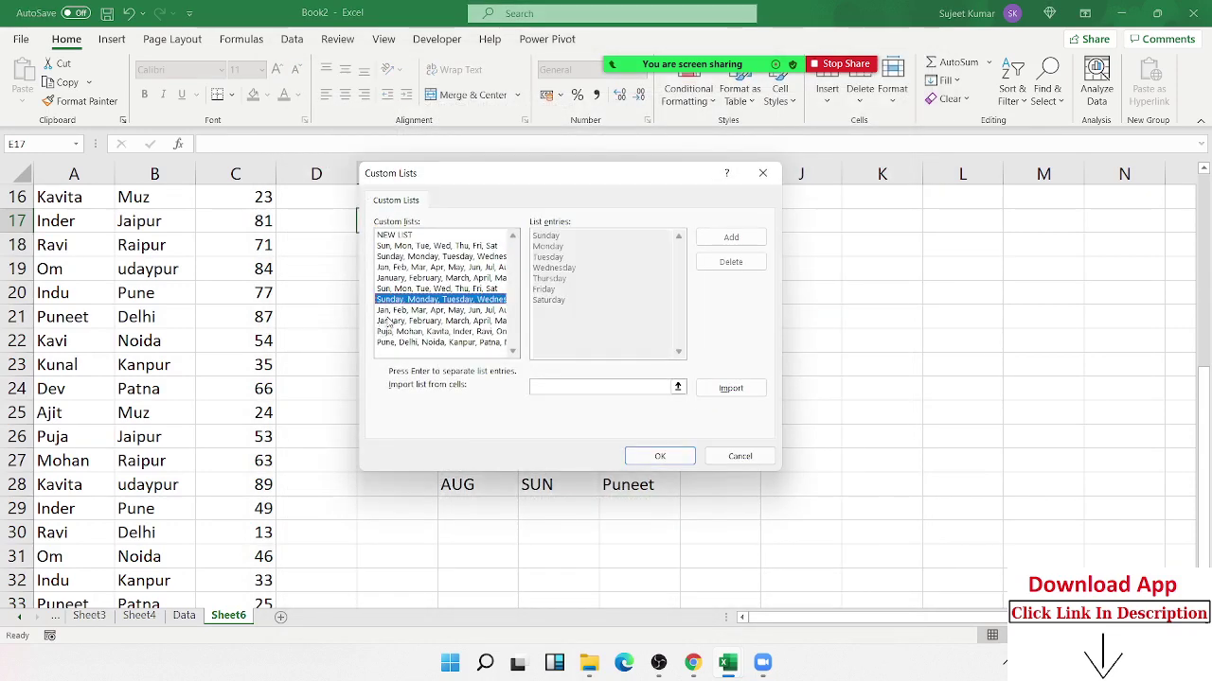
left_click(388, 321)
left_click(390, 331)
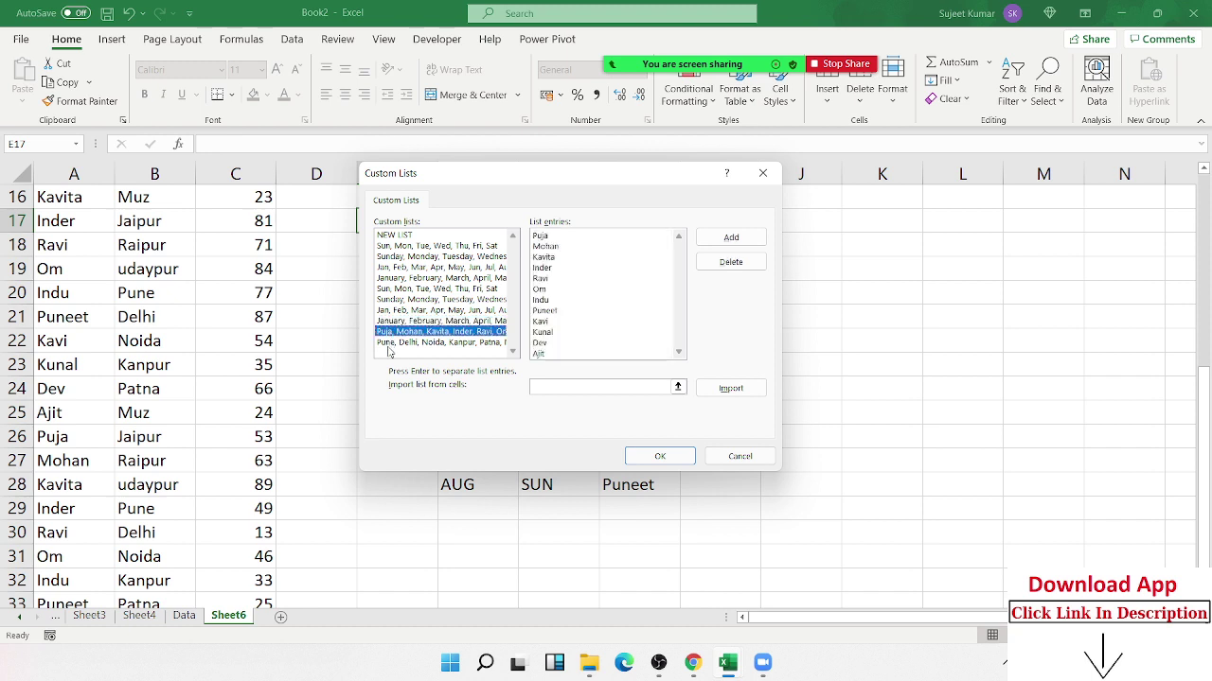
left_click(389, 343)
left_click(411, 238)
left_click(569, 233)
type("Exc")
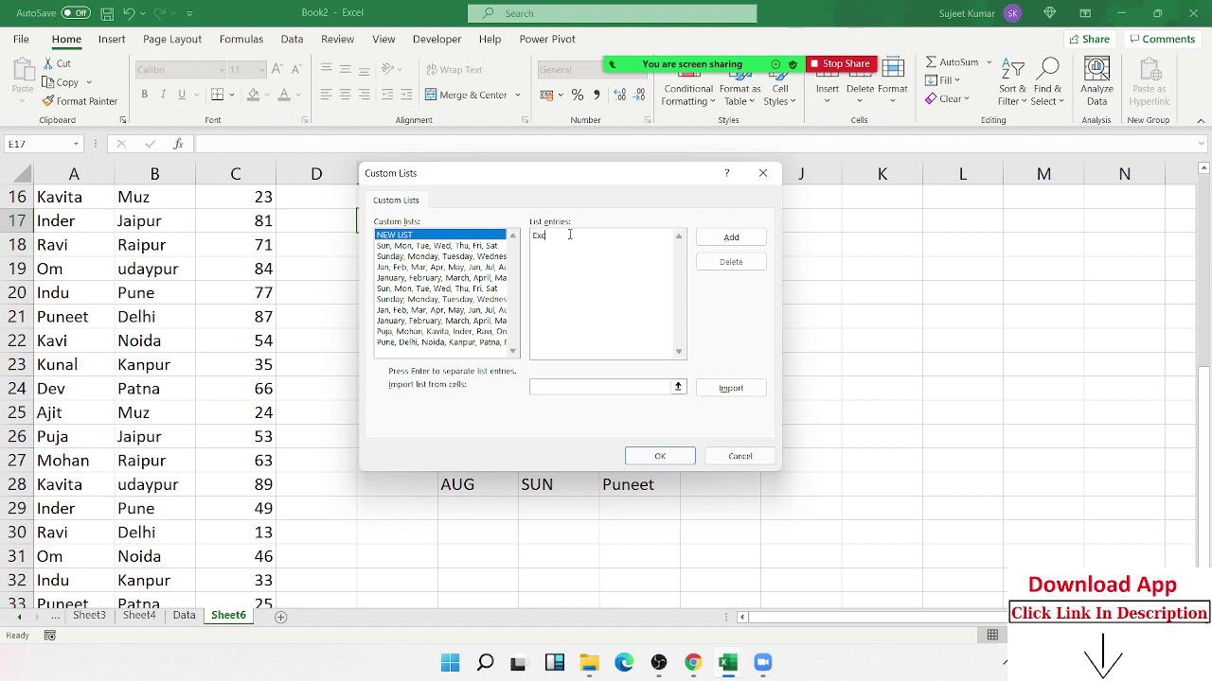
- Enter Excel, VBA, Access, SQL, BI, Tableau, Dashboard as list entries, add them and close Custom Lists
type("el VB")
type("A")
key("Return")
type("eau")
left_click(730, 237)
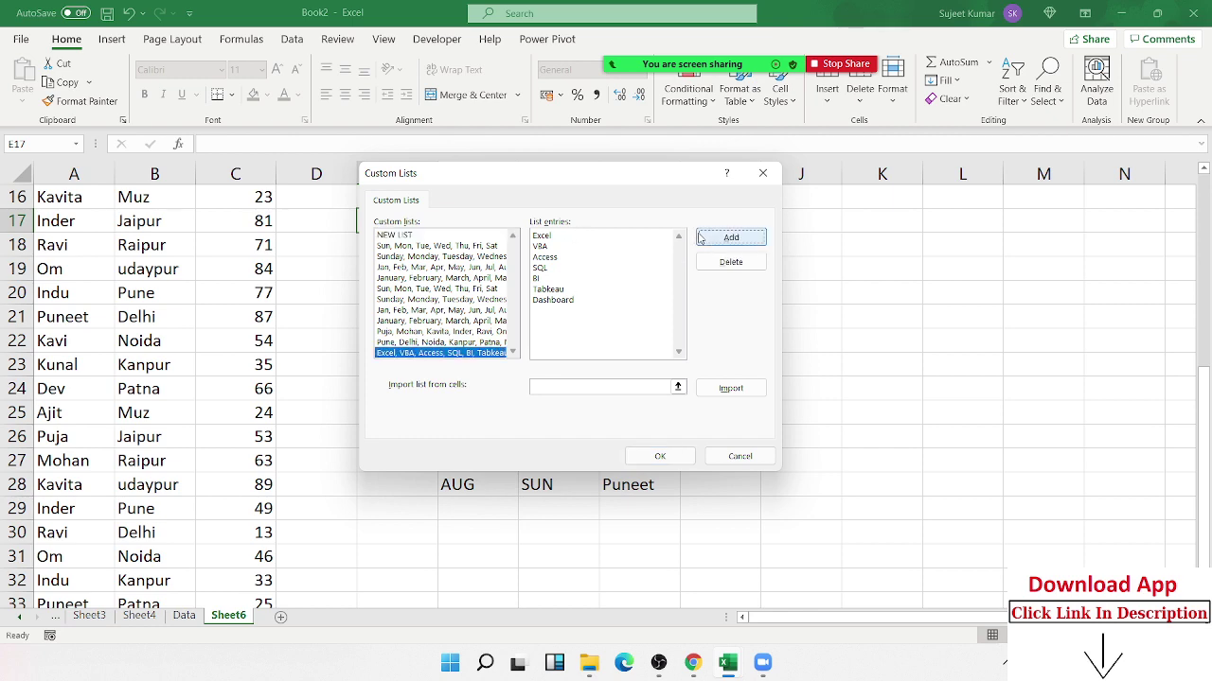
left_click(660, 457)
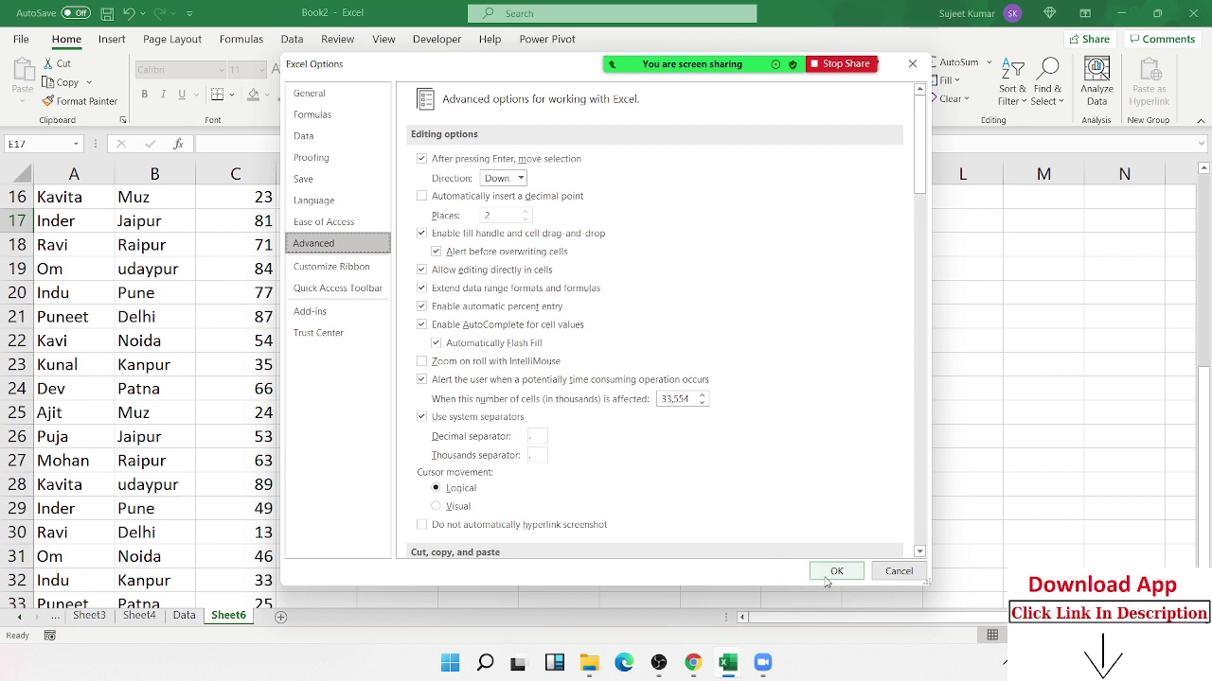
- Close Options, type SQL in J20 and drag-fill to J24 for BI, Tableau, Dashboard, Excel
left_click(833, 574)
left_click(781, 303)
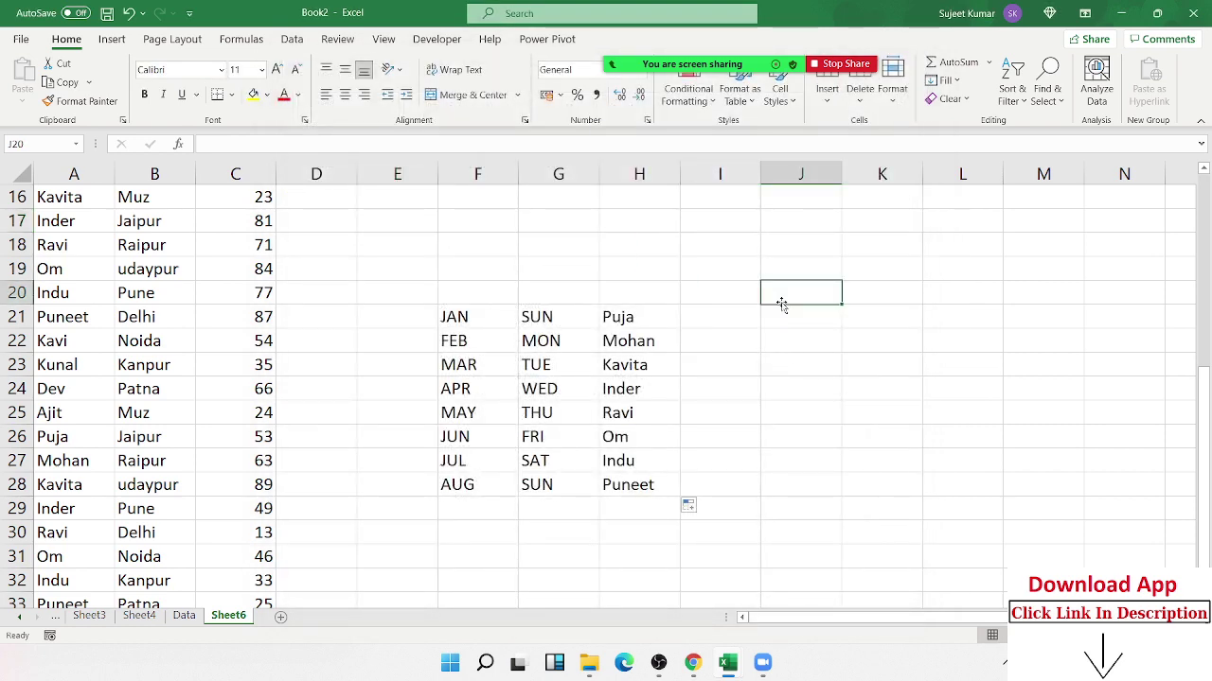
type("SQL")
key("Return")
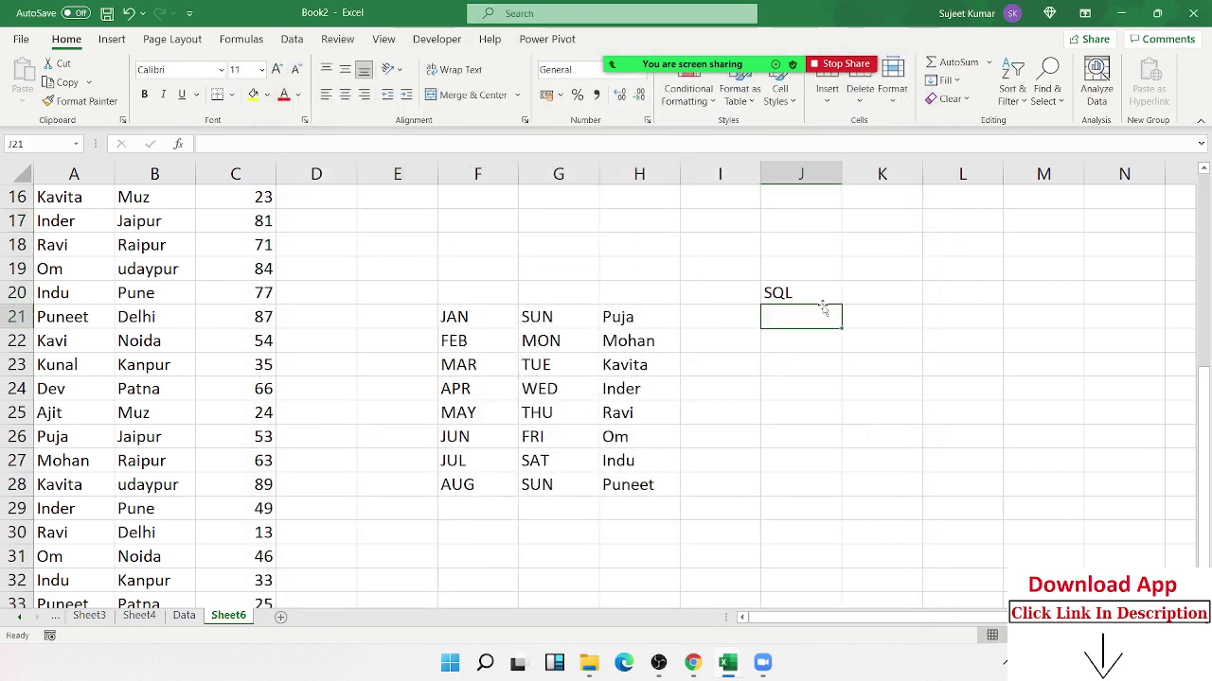
left_click(820, 292)
left_click_drag(840, 304, 852, 407)
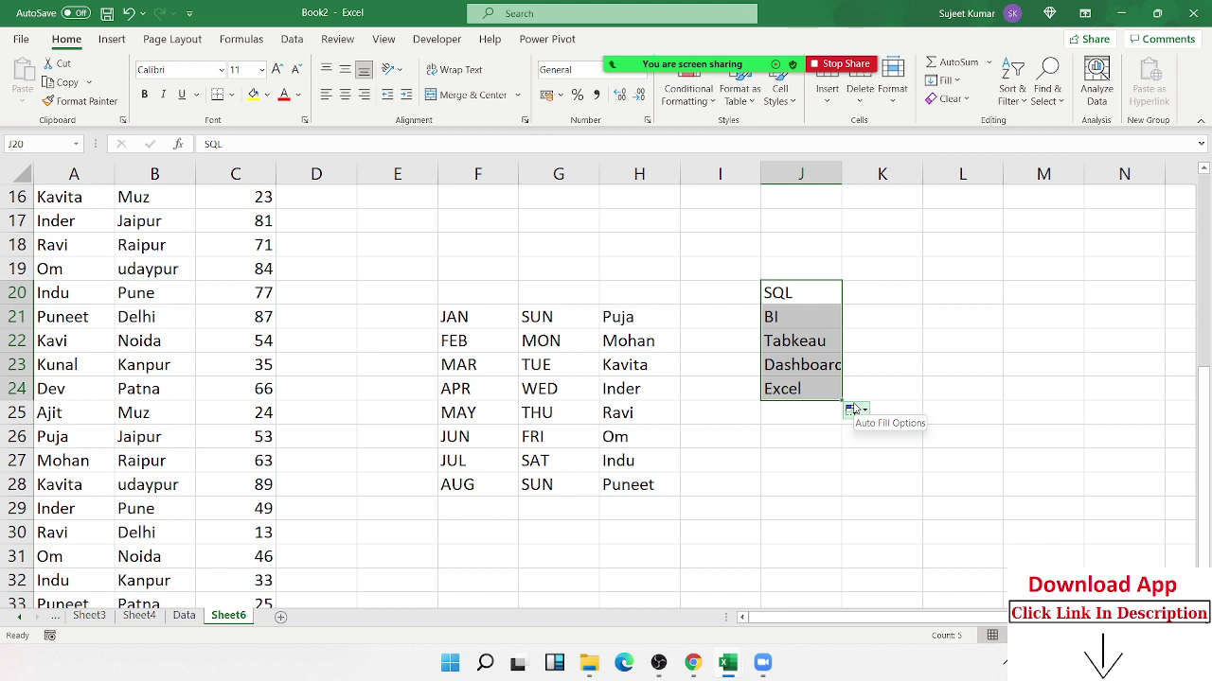
- Tick the Draw main tab in Customize Ribbon, apply, and display the Draw tab's pens
left_click(25, 39)
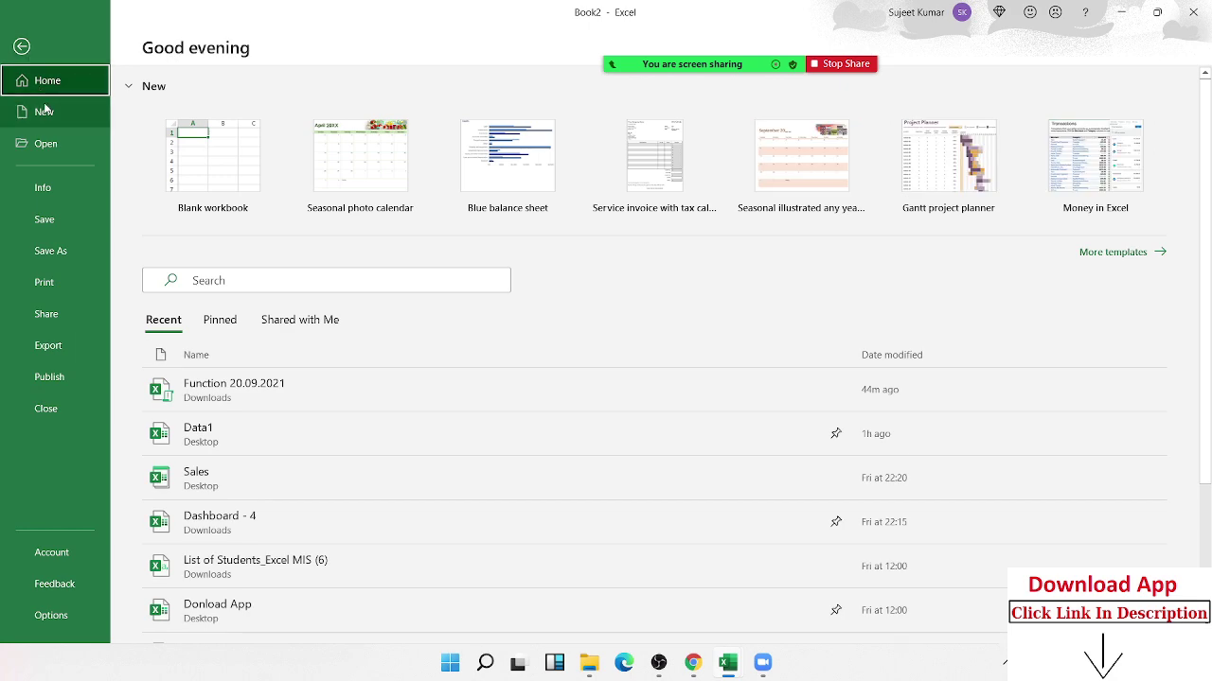
left_click(44, 617)
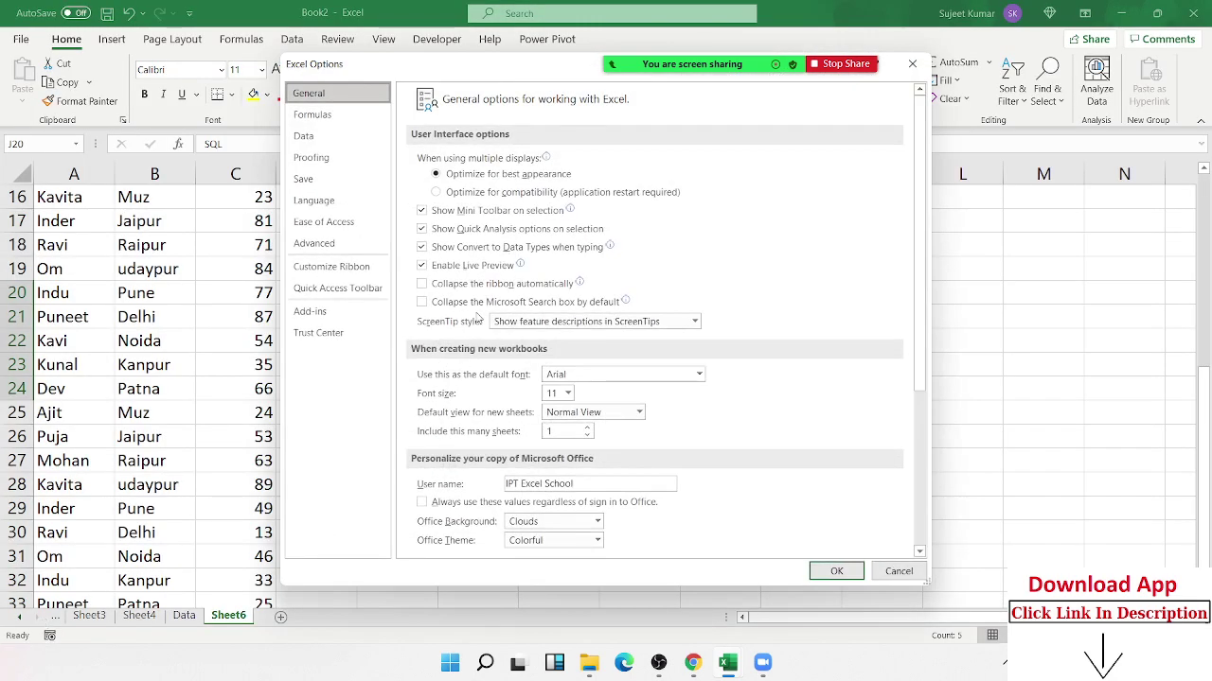
scroll(562, 428, "down", 2)
scroll(562, 428, "down", 4)
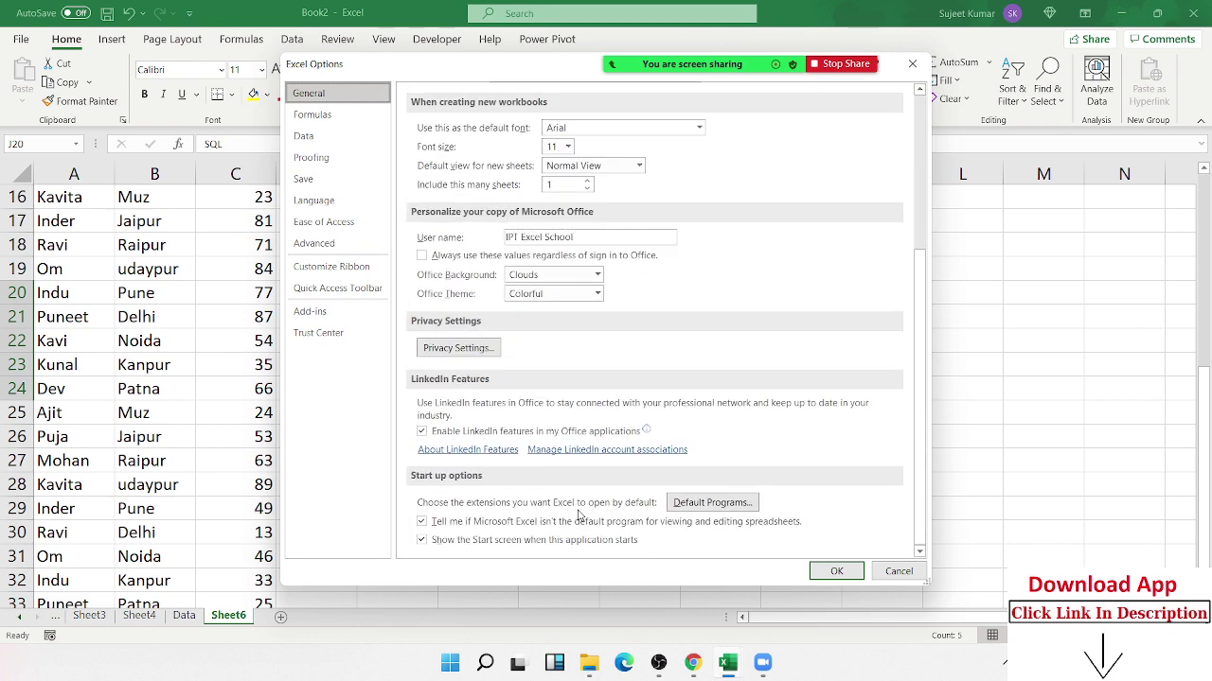
left_click(342, 276)
mouse_move(420, 76)
left_mouse_down()
mouse_move(156, 165)
mouse_move(206, 124)
left_mouse_up()
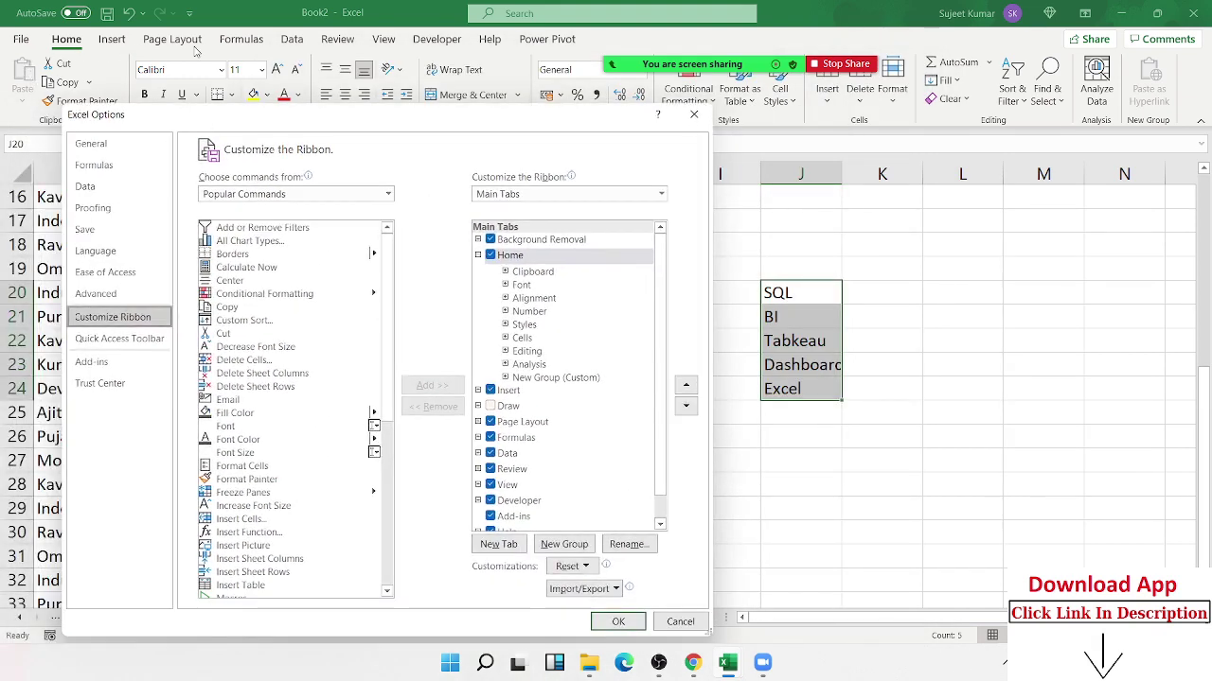
left_click(478, 255)
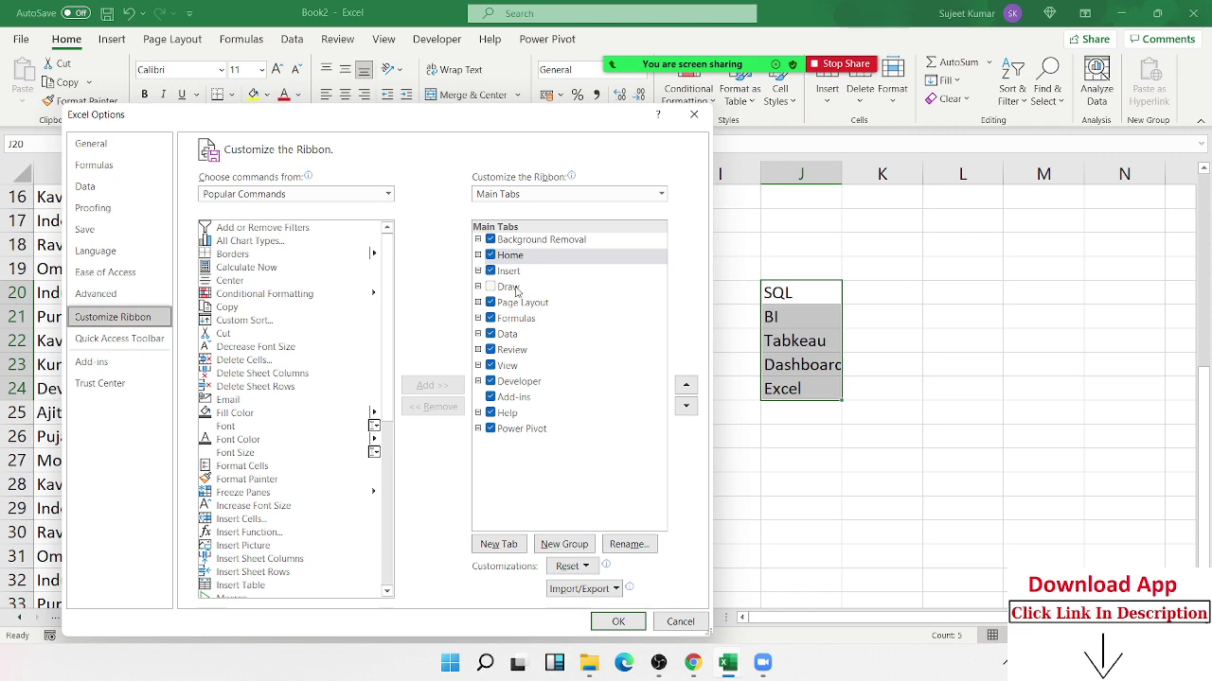
left_click(516, 289)
left_click(605, 622)
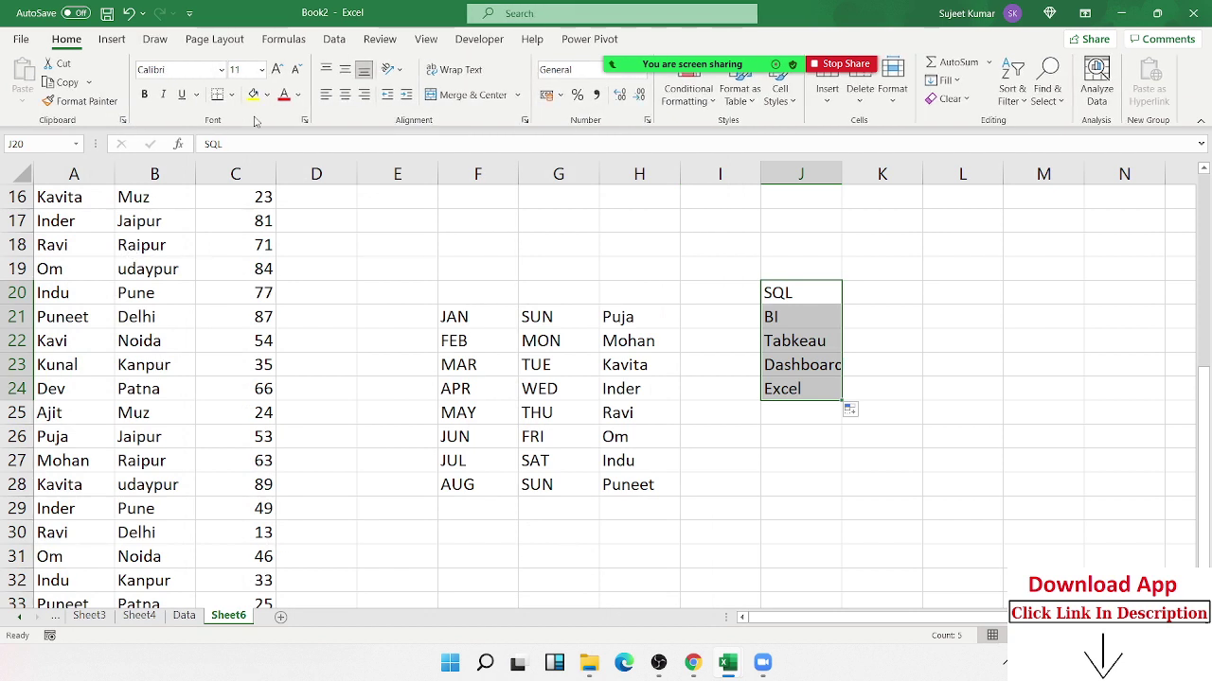
left_click(151, 42)
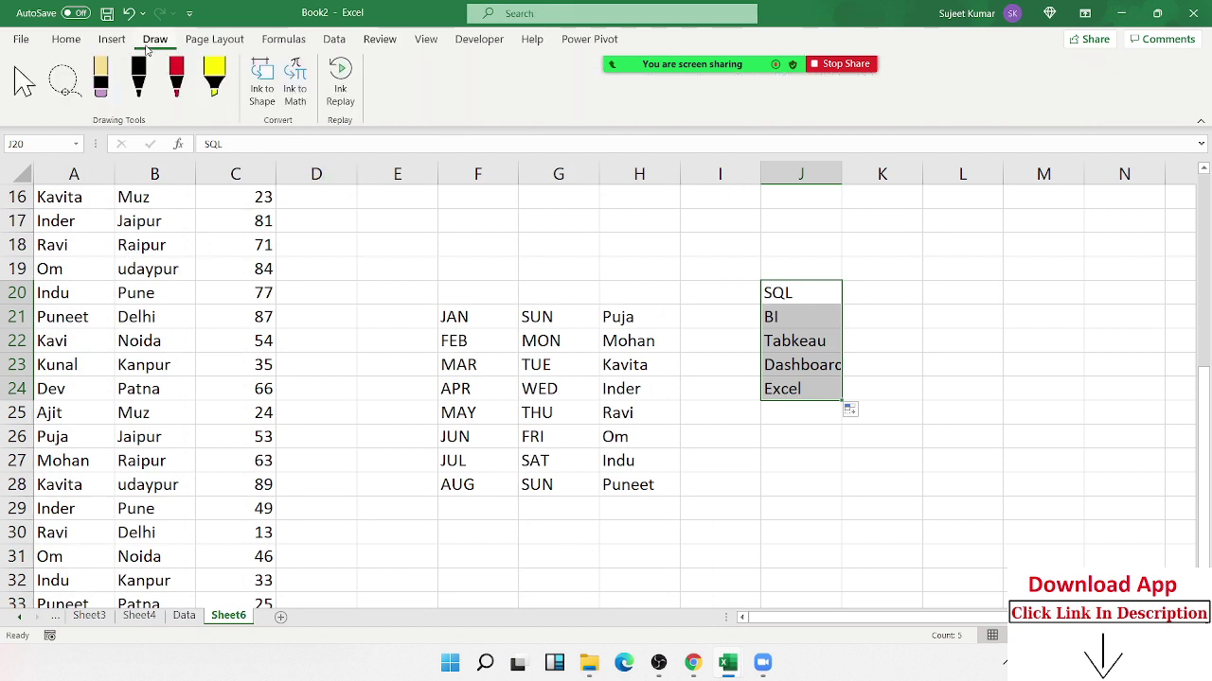
- In Customize Ribbon, choose Commands Not in the Ribbon and select the Rectangle command
left_click(23, 39)
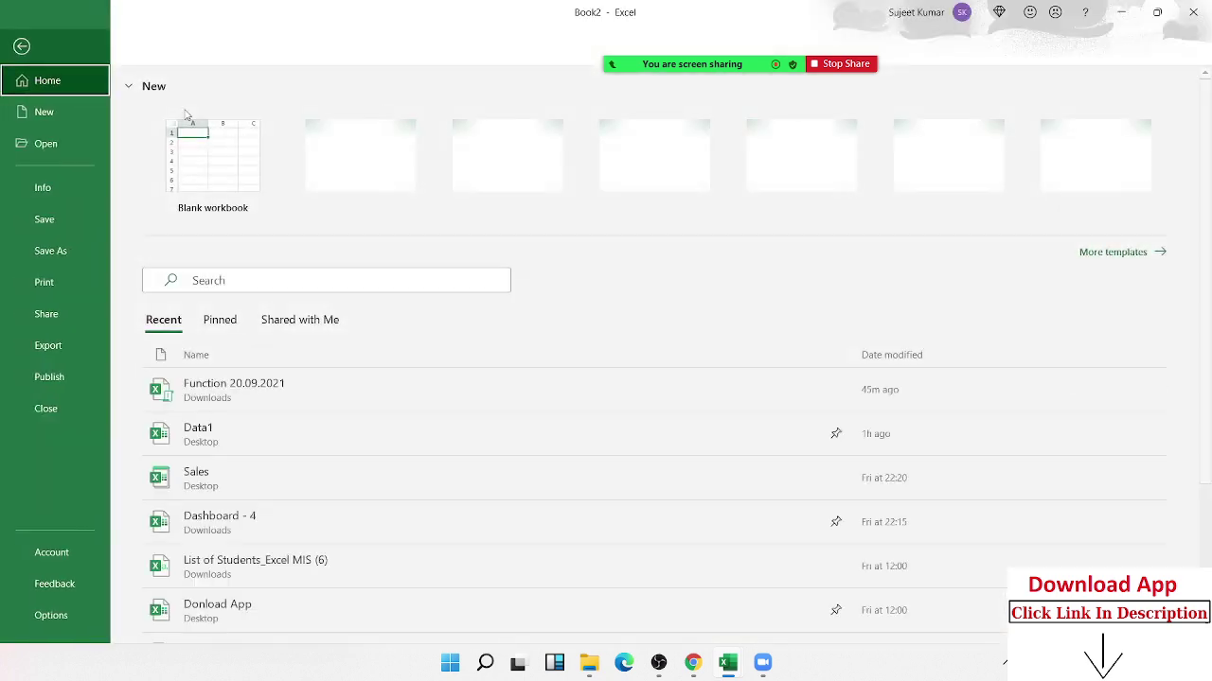
left_click(54, 617)
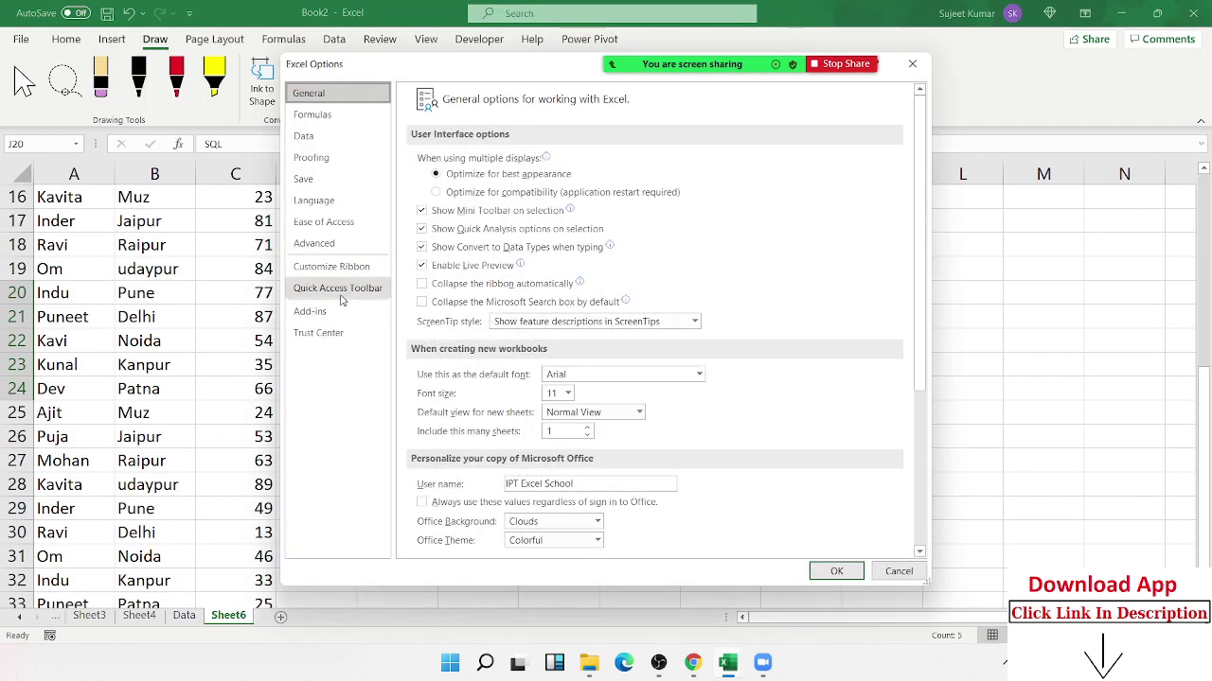
left_click(331, 266)
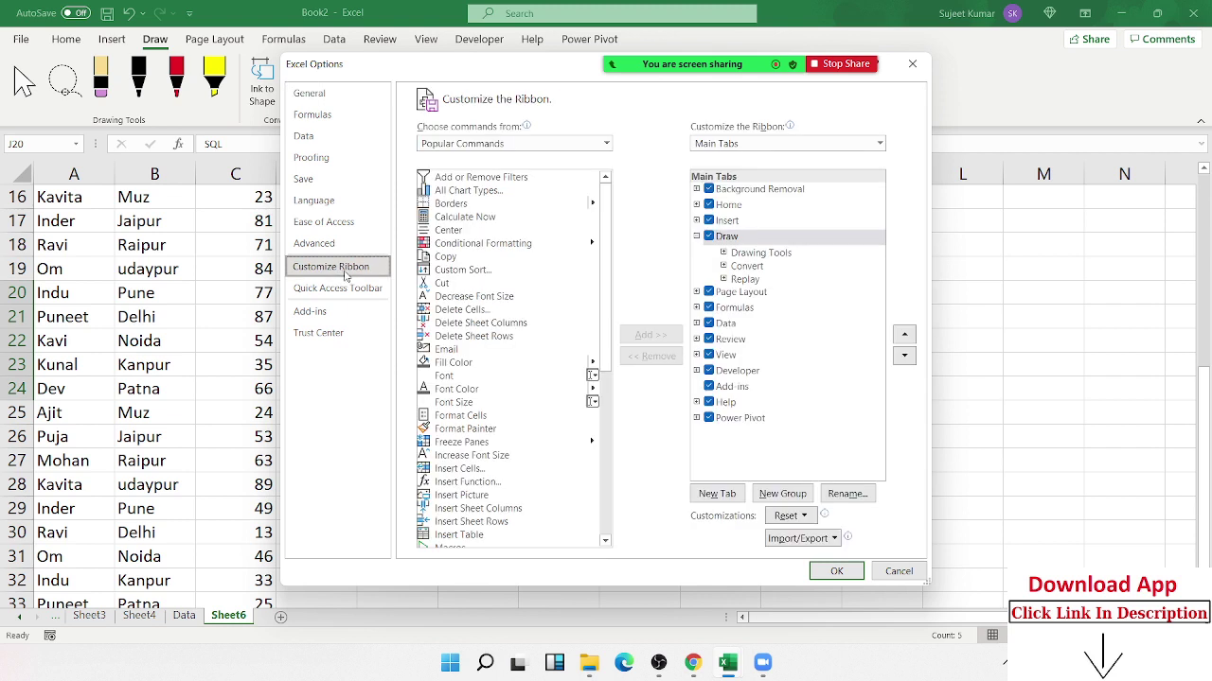
left_click(697, 236)
left_click(484, 143)
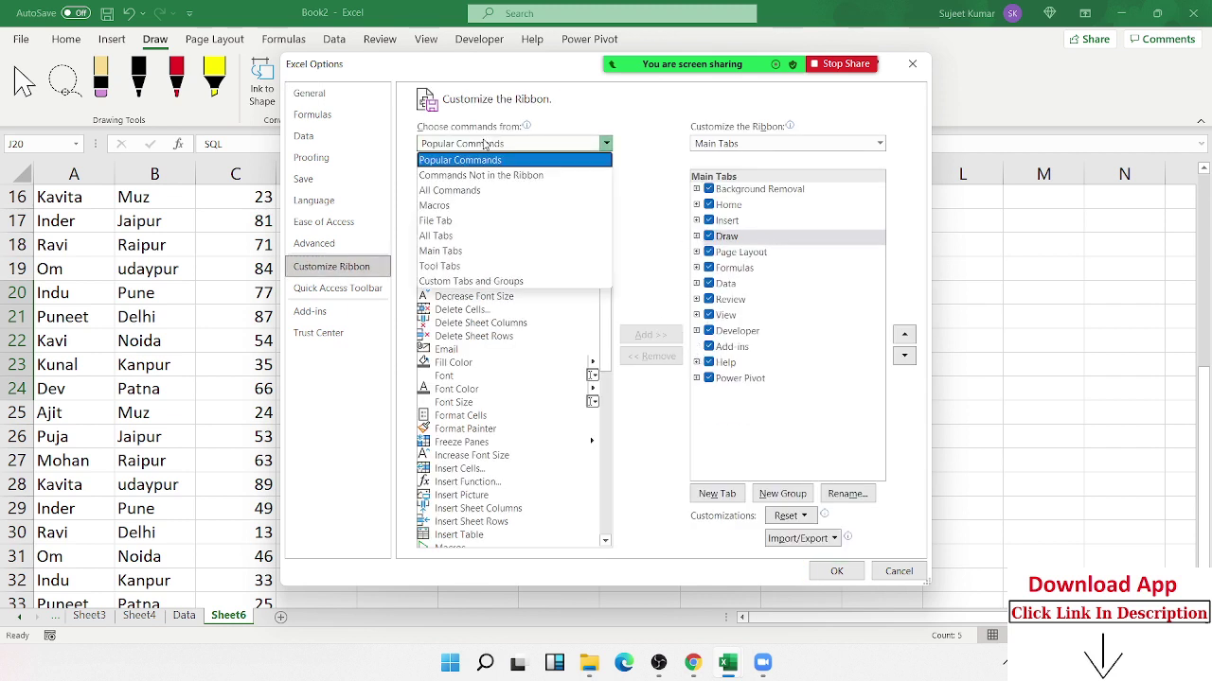
left_click(474, 176)
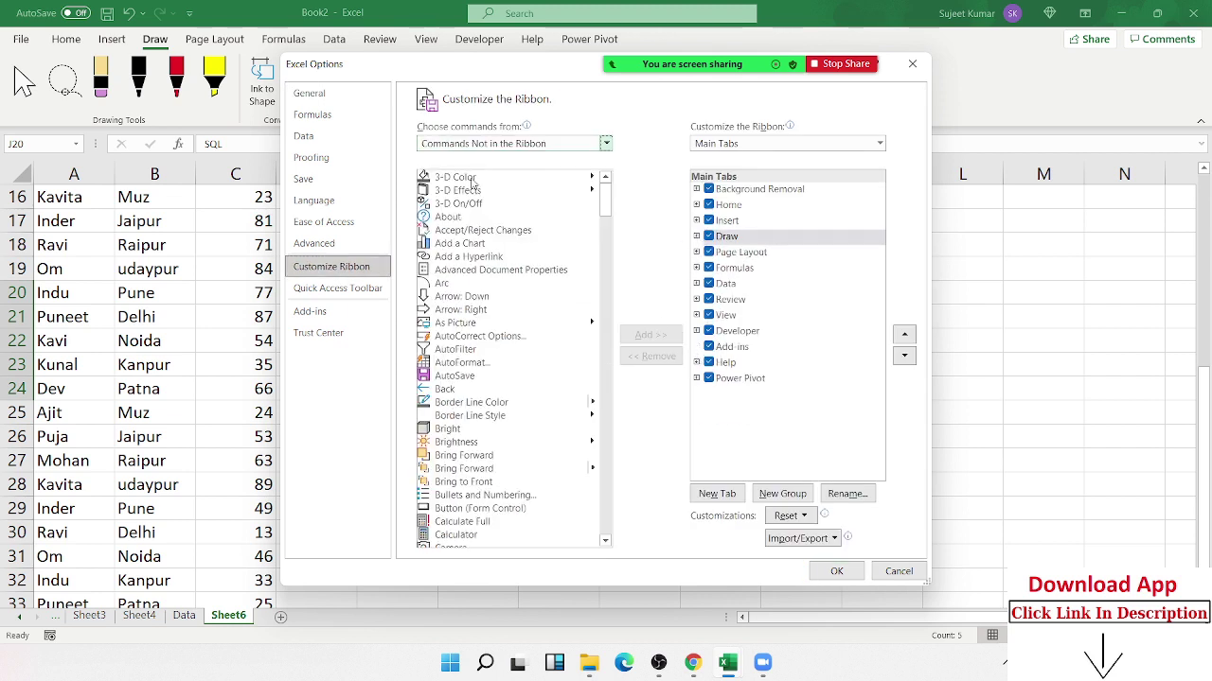
scroll(483, 208, "down", 5)
scroll(501, 232, "down", 10)
scroll(501, 265, "down", 10)
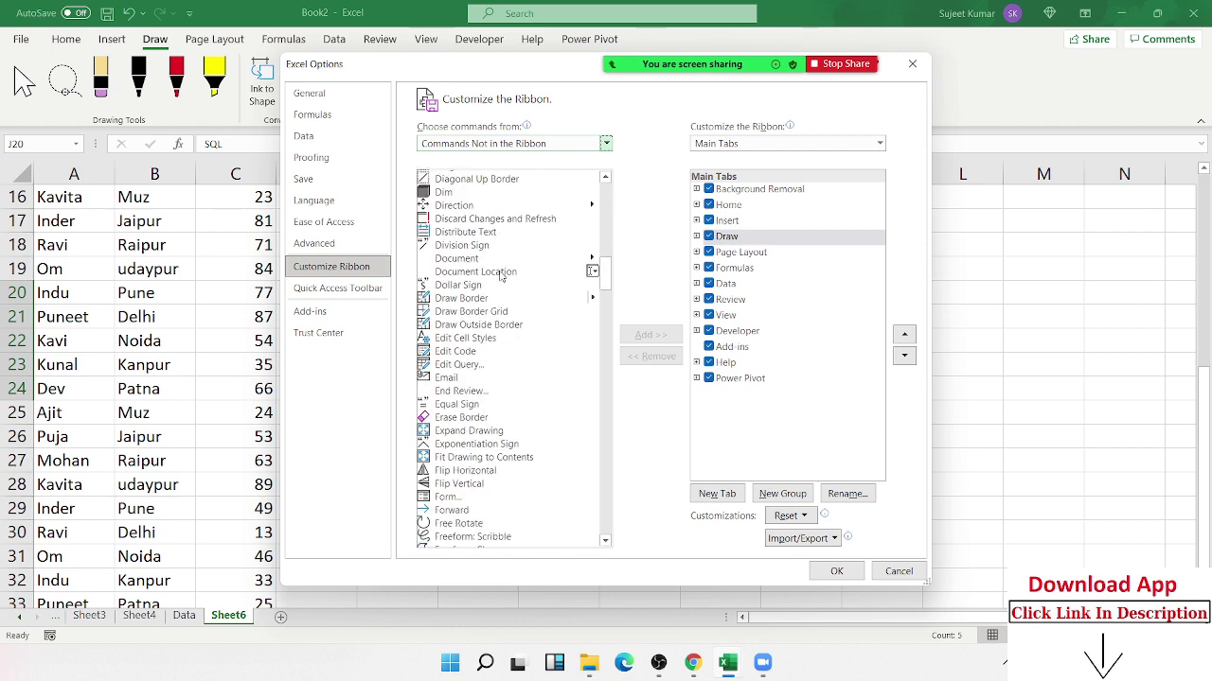
scroll(499, 280, "down", 10)
scroll(497, 289, "down", 10)
scroll(494, 302, "down", 10)
scroll(491, 320, "down", 10)
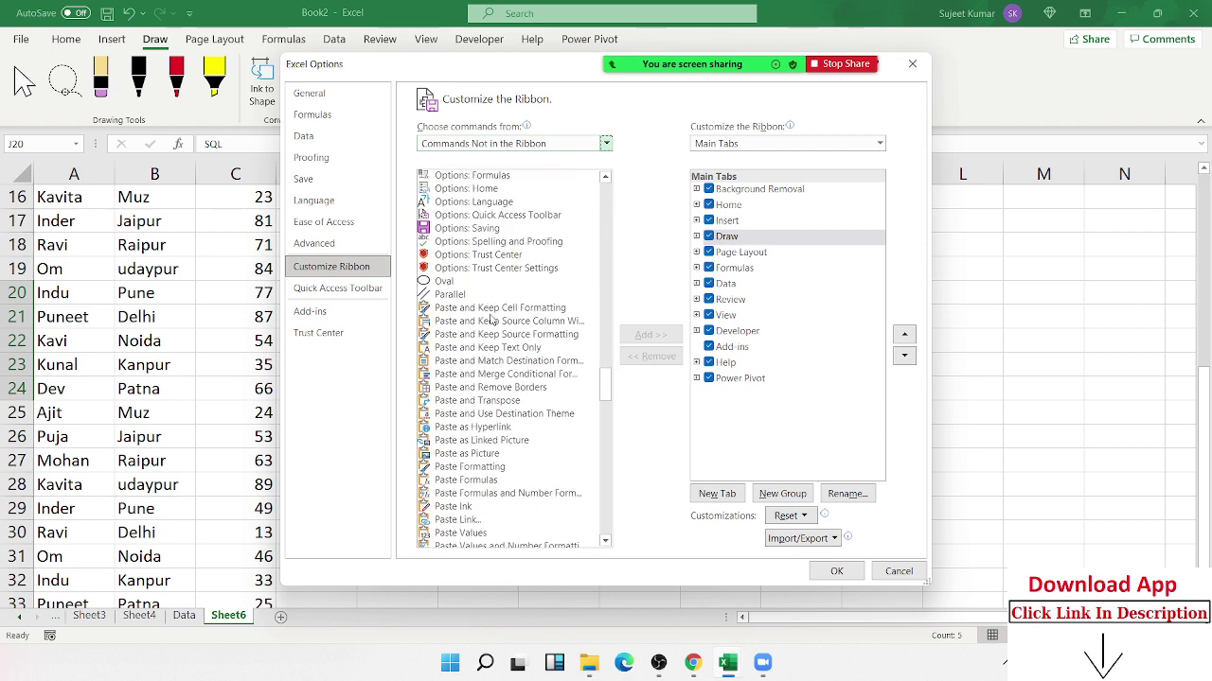
scroll(492, 320, "down", 10)
scroll(494, 312, "down", 5)
left_click(478, 295)
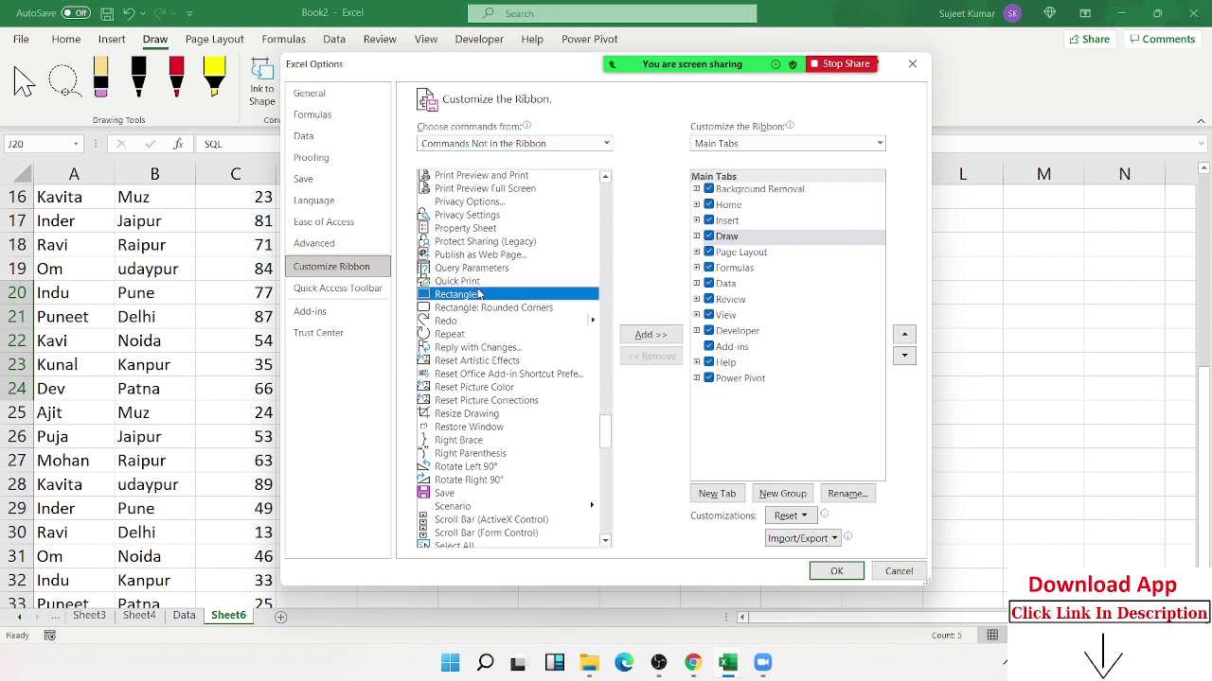
- Create a New Group under the Draw tab, add Rectangle to it, and confirm
left_click(668, 337)
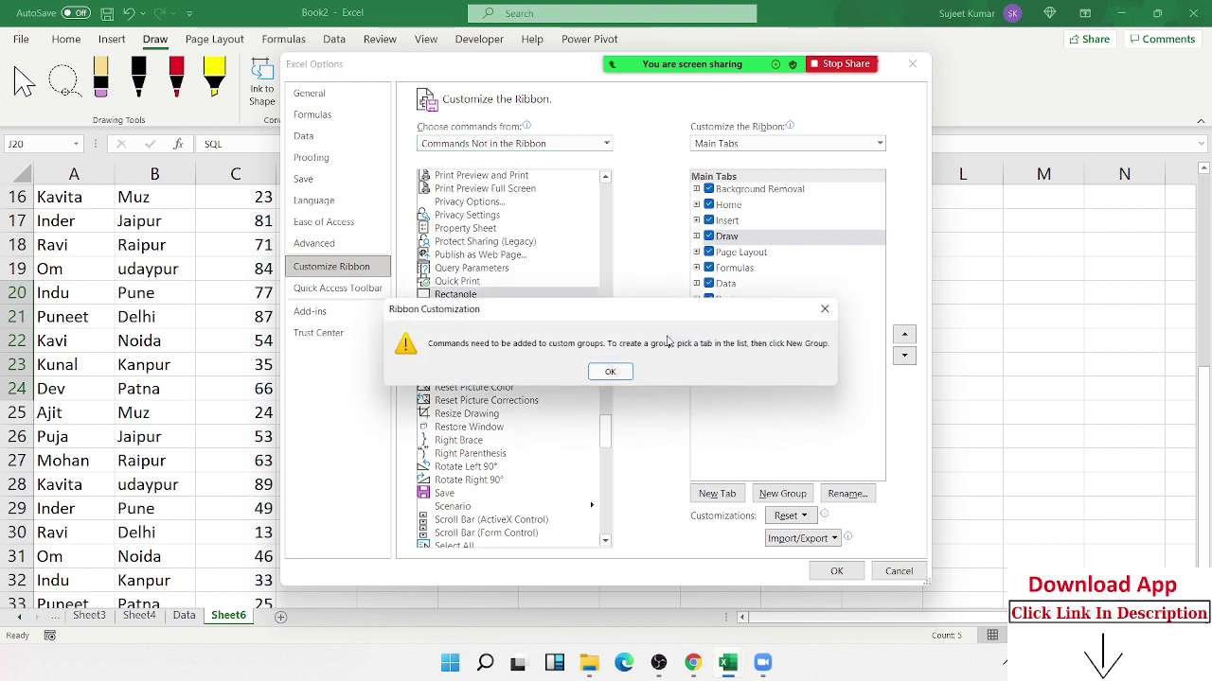
left_click(615, 374)
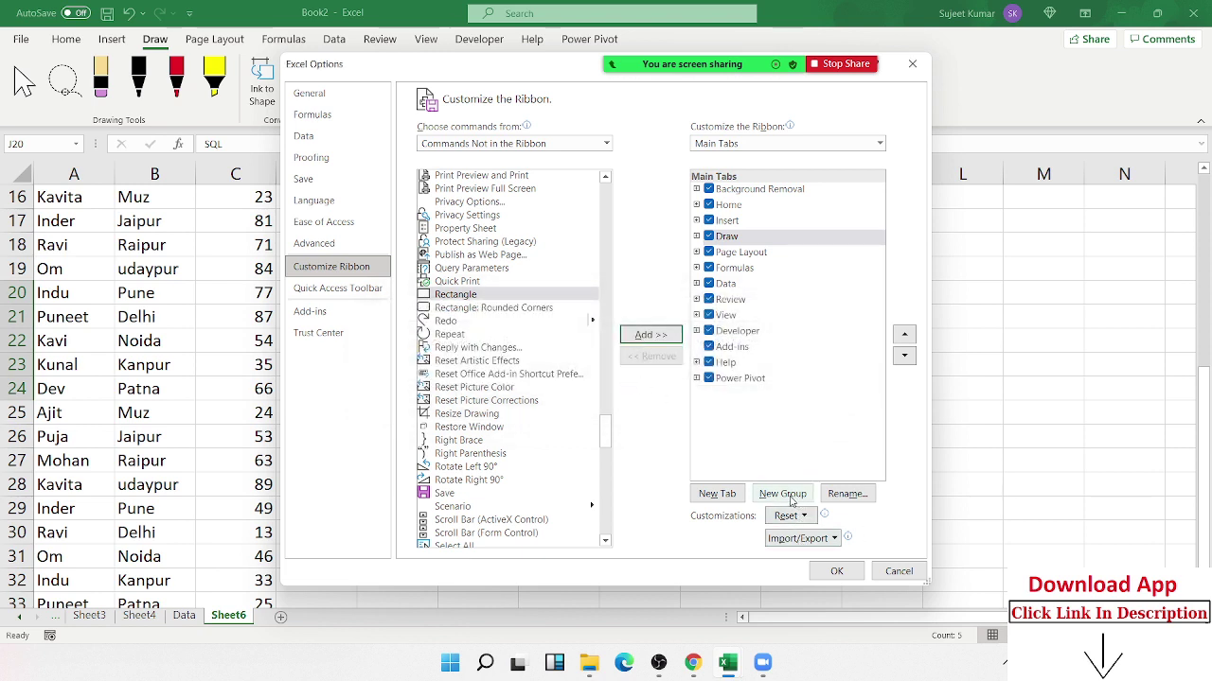
left_click(791, 497)
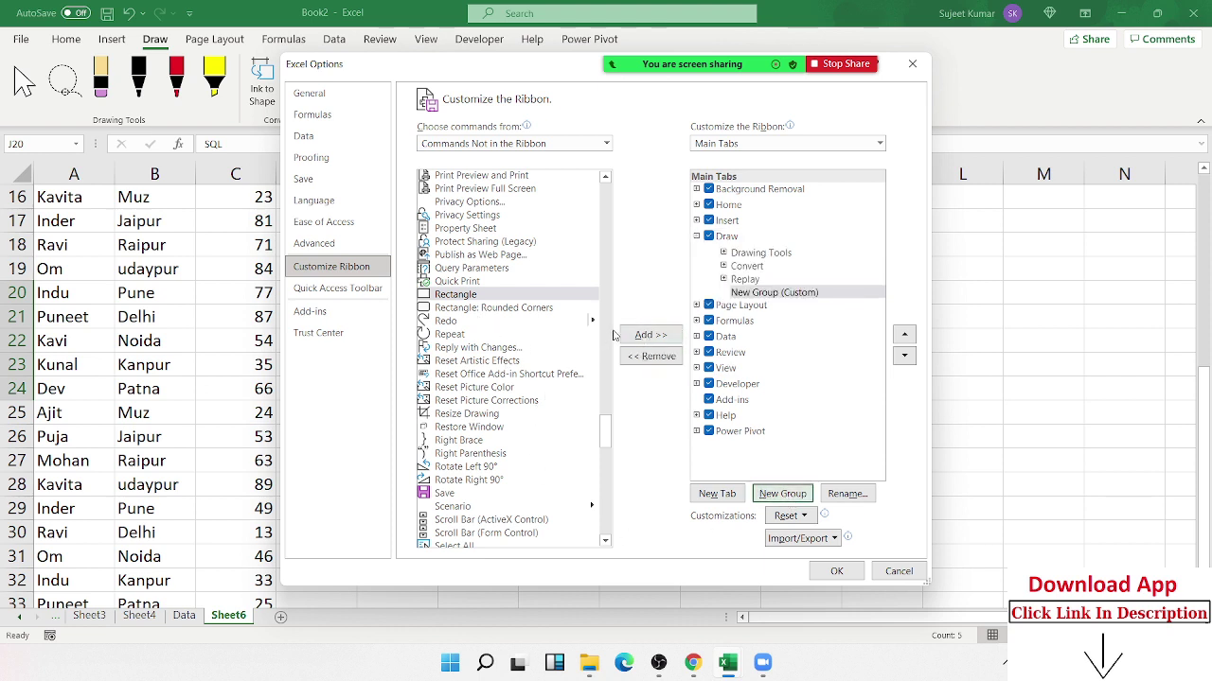
left_click(647, 335)
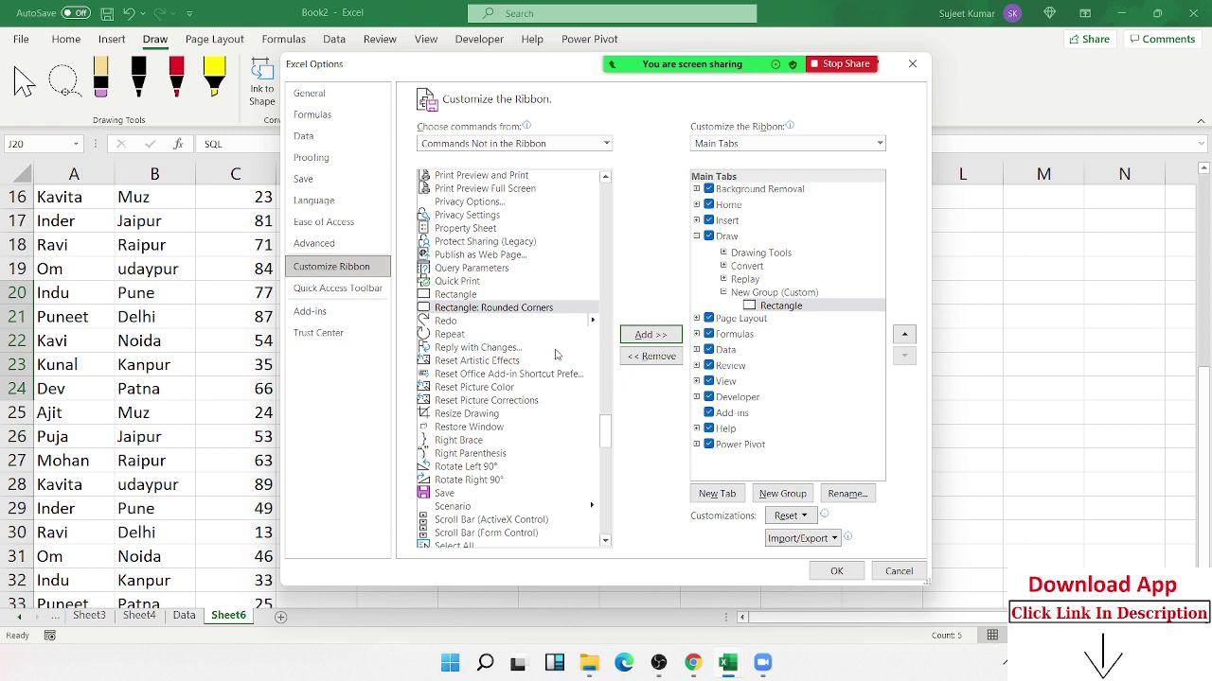
left_click(526, 322)
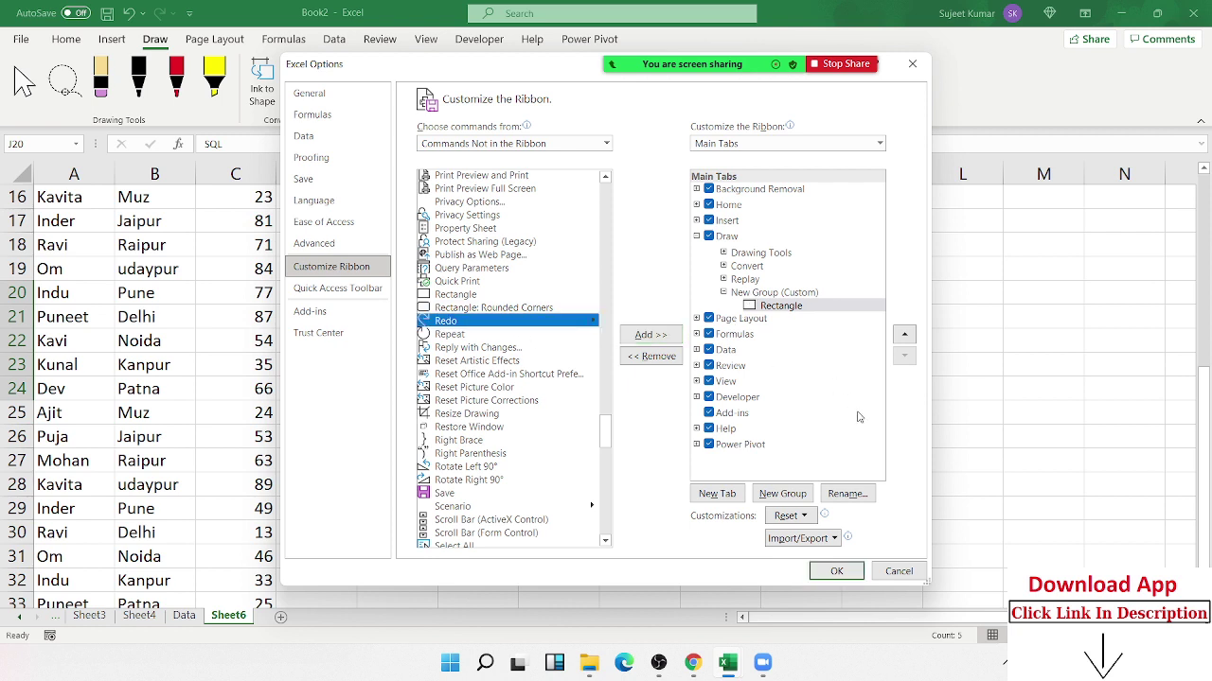
left_click(697, 236)
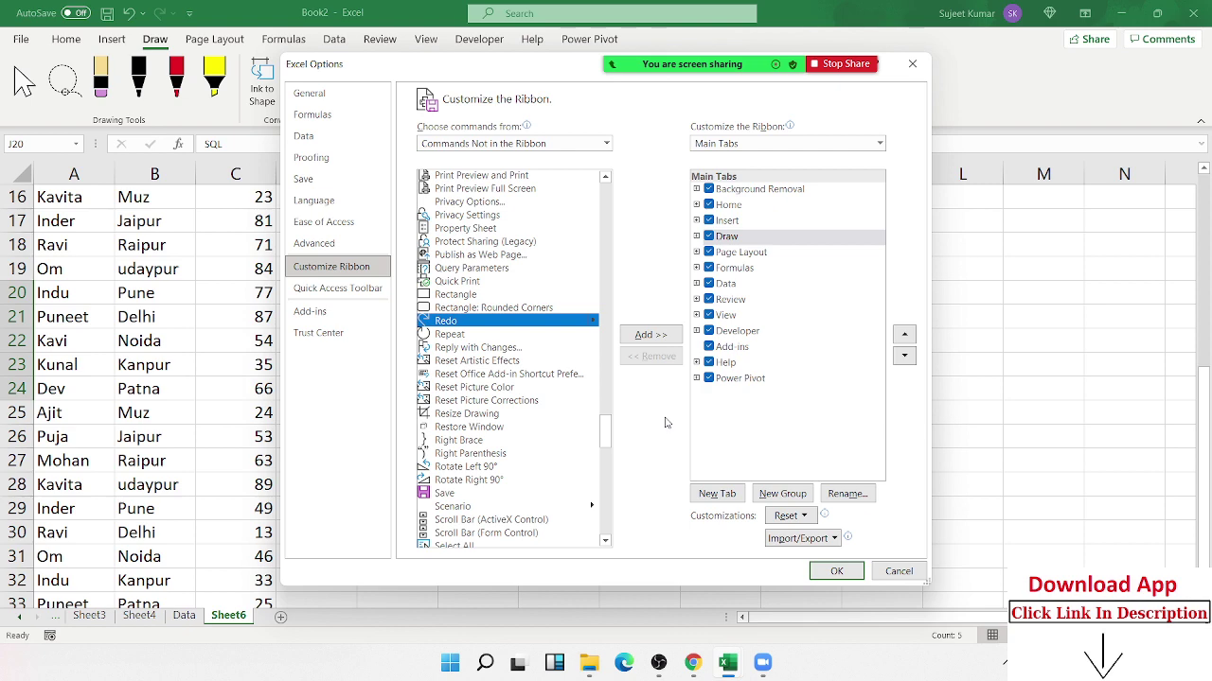
left_click(836, 569)
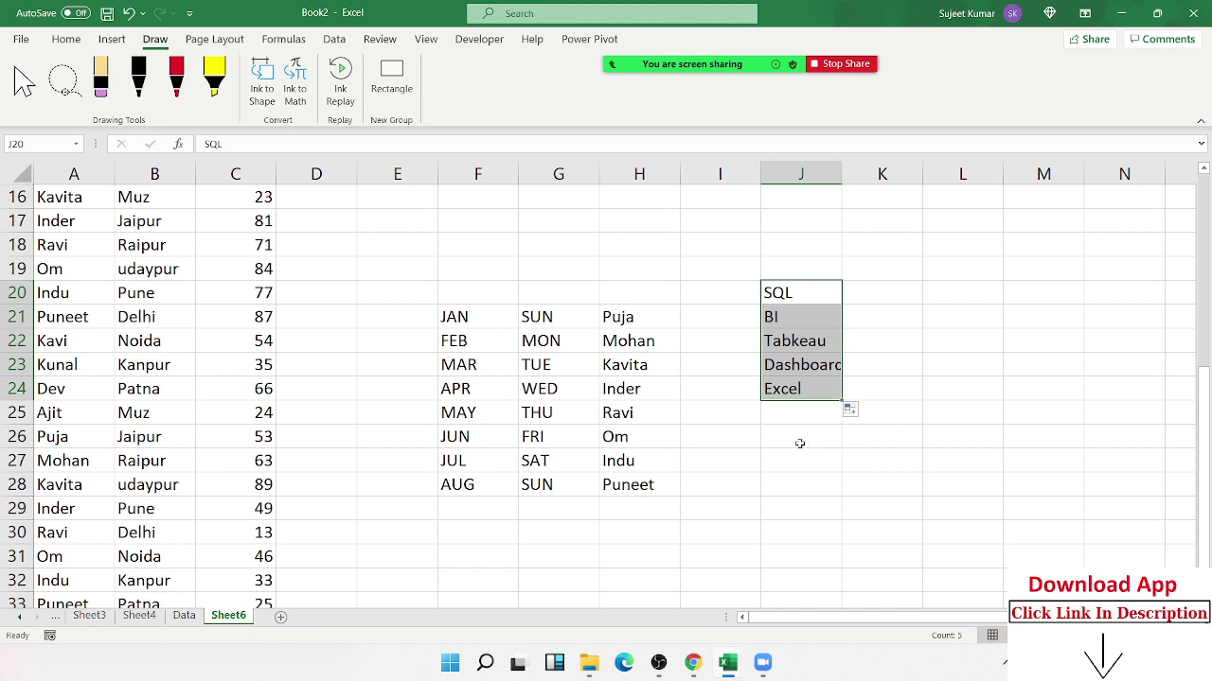
- Select cell I26 and go to the Quick Access Toolbar page of Excel Options
left_click(729, 434)
left_click(66, 39)
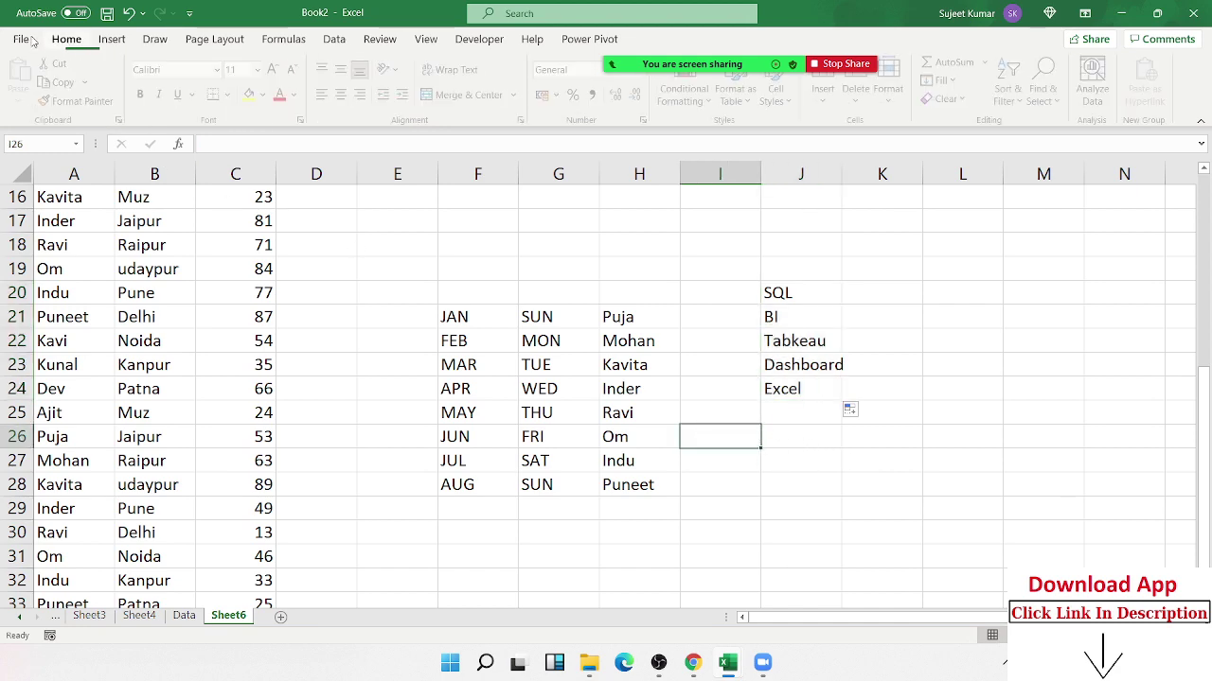
left_click(33, 42)
key("Escape")
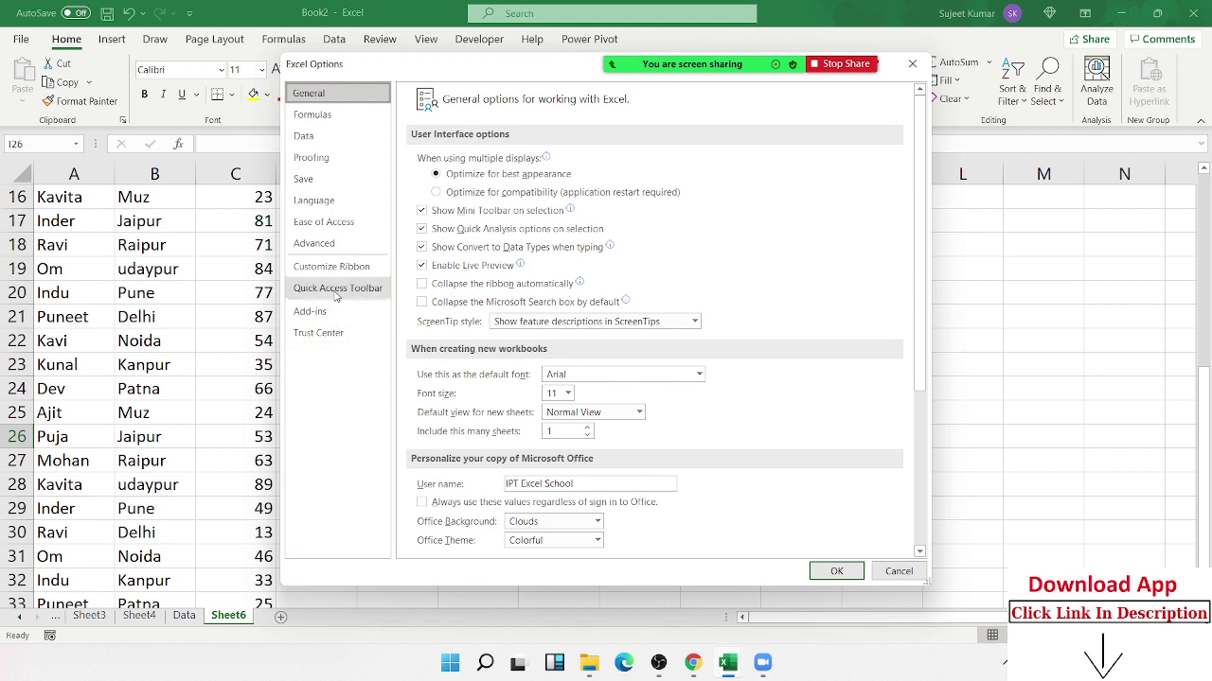
left_click(336, 290)
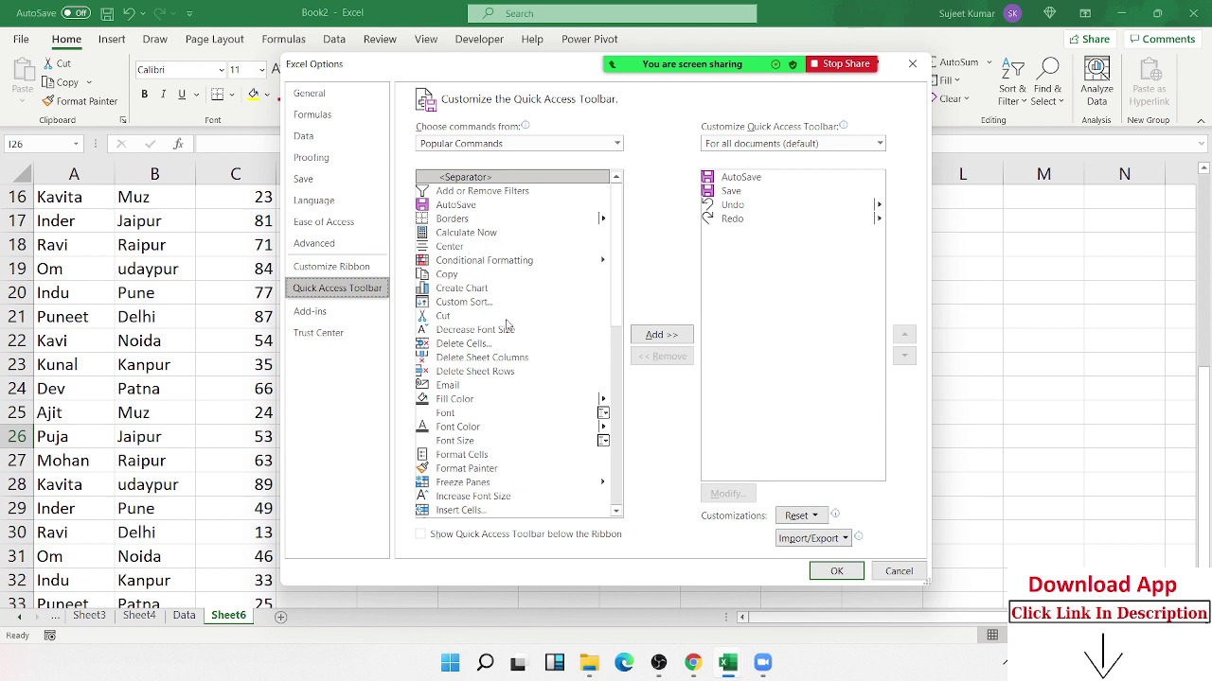
- Add Borders from Popular Commands to the Quick Access Toolbar and confirm with OK
scroll(493, 398, "down", 1)
scroll(493, 392, "down", 3)
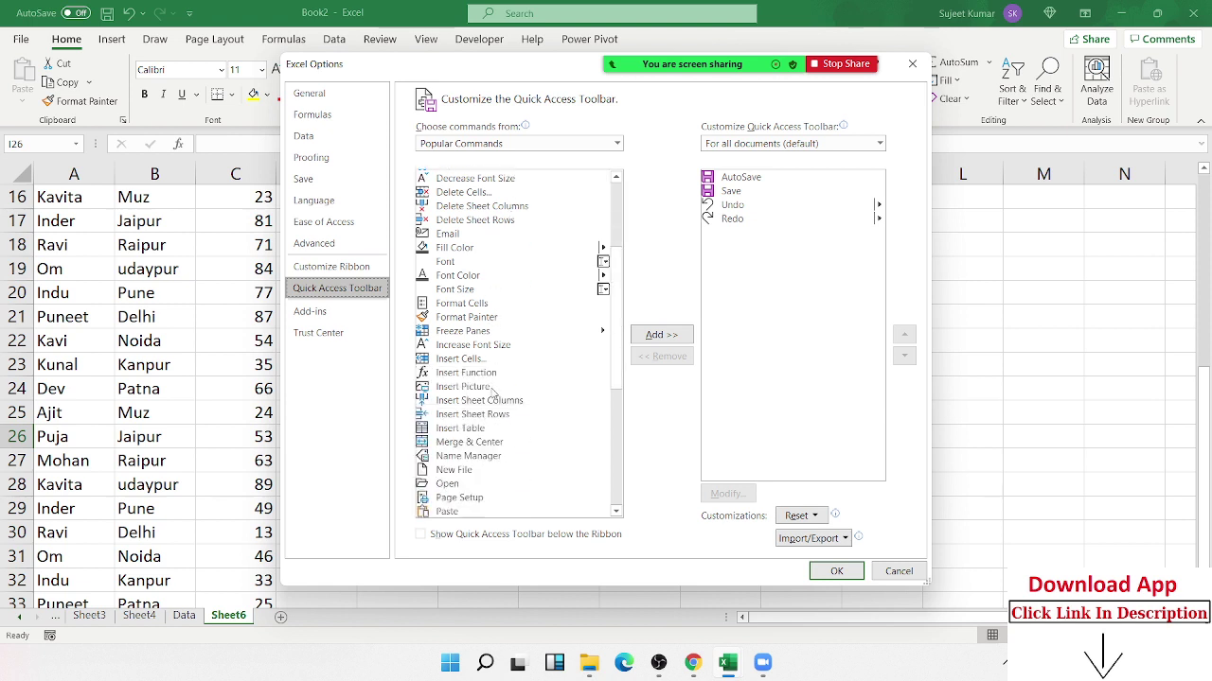
scroll(491, 369, "down", 2)
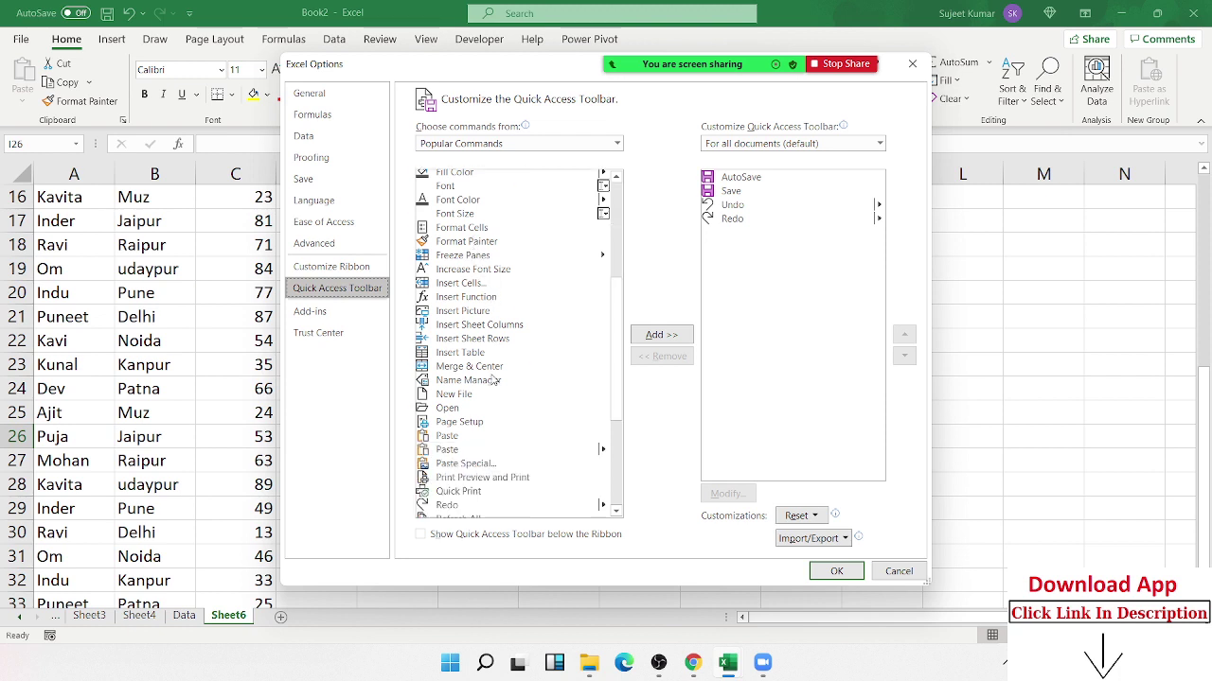
scroll(493, 379, "down", 2)
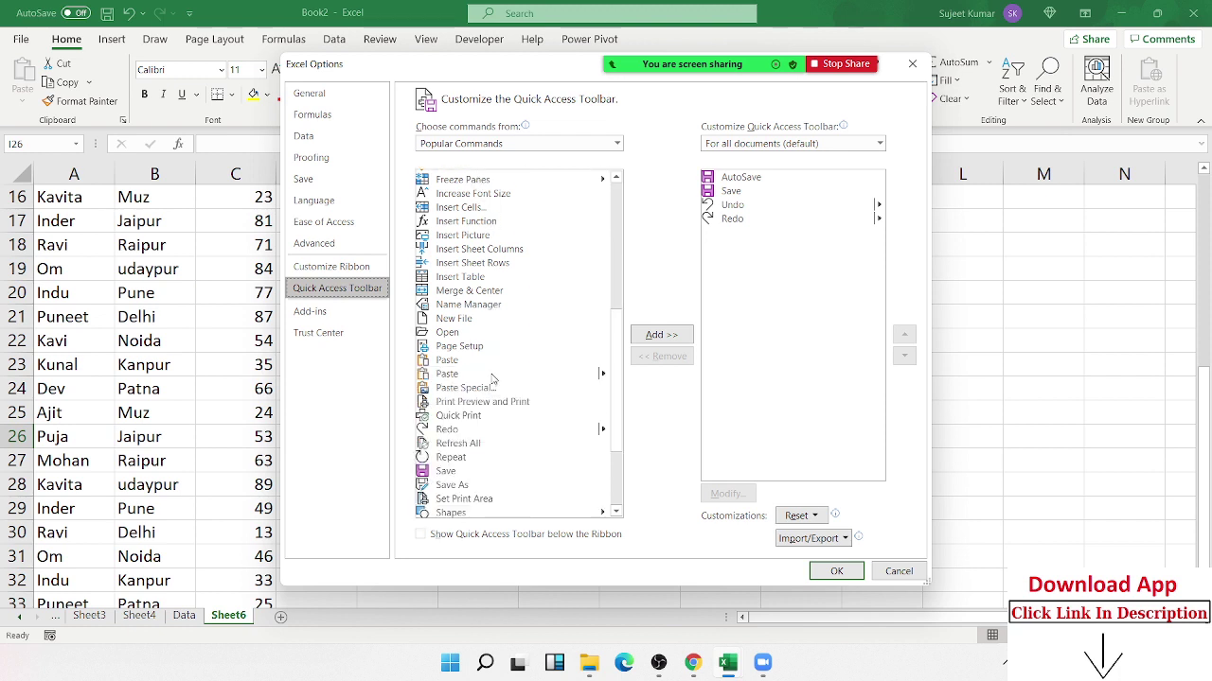
scroll(493, 379, "down", 2)
scroll(492, 377, "down", 2)
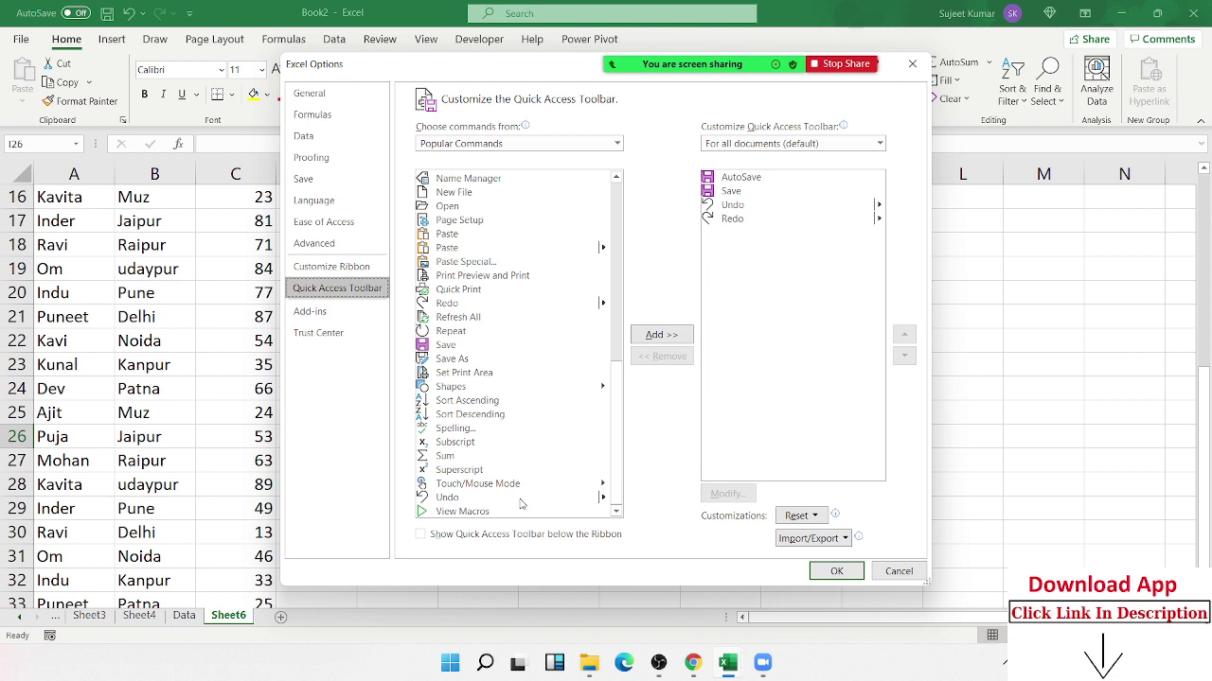
scroll(535, 443, "up", 5)
scroll(540, 436, "up", 5)
scroll(541, 435, "up", 1)
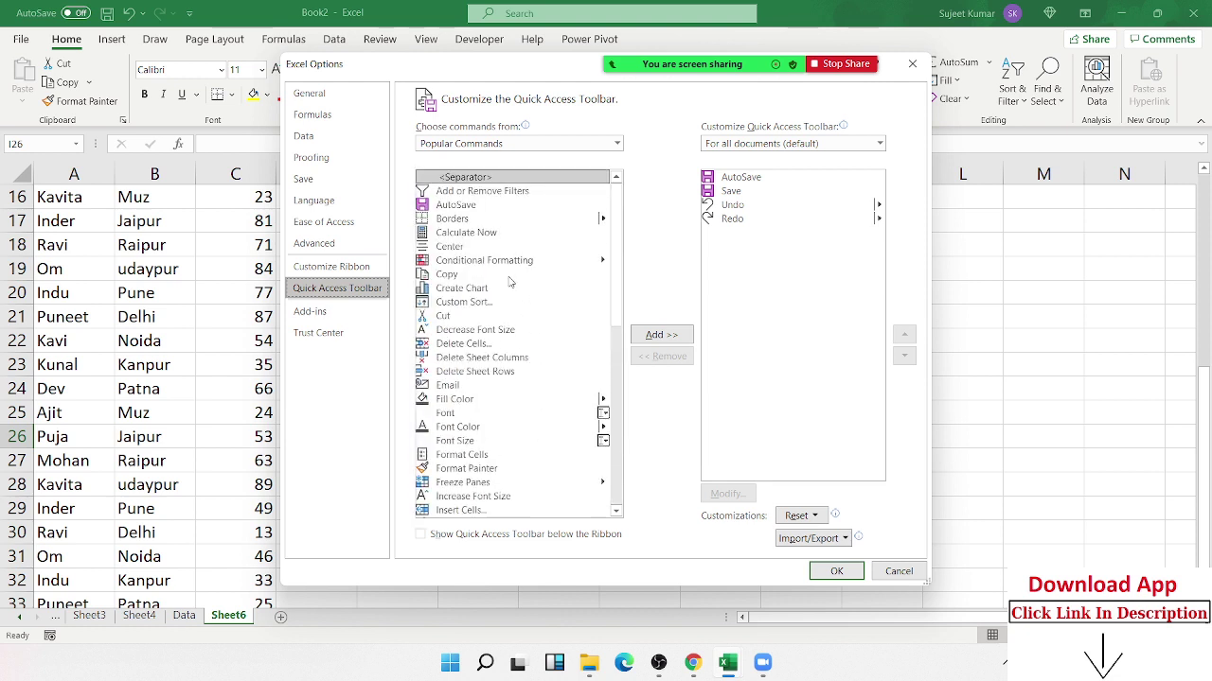
left_click(560, 219)
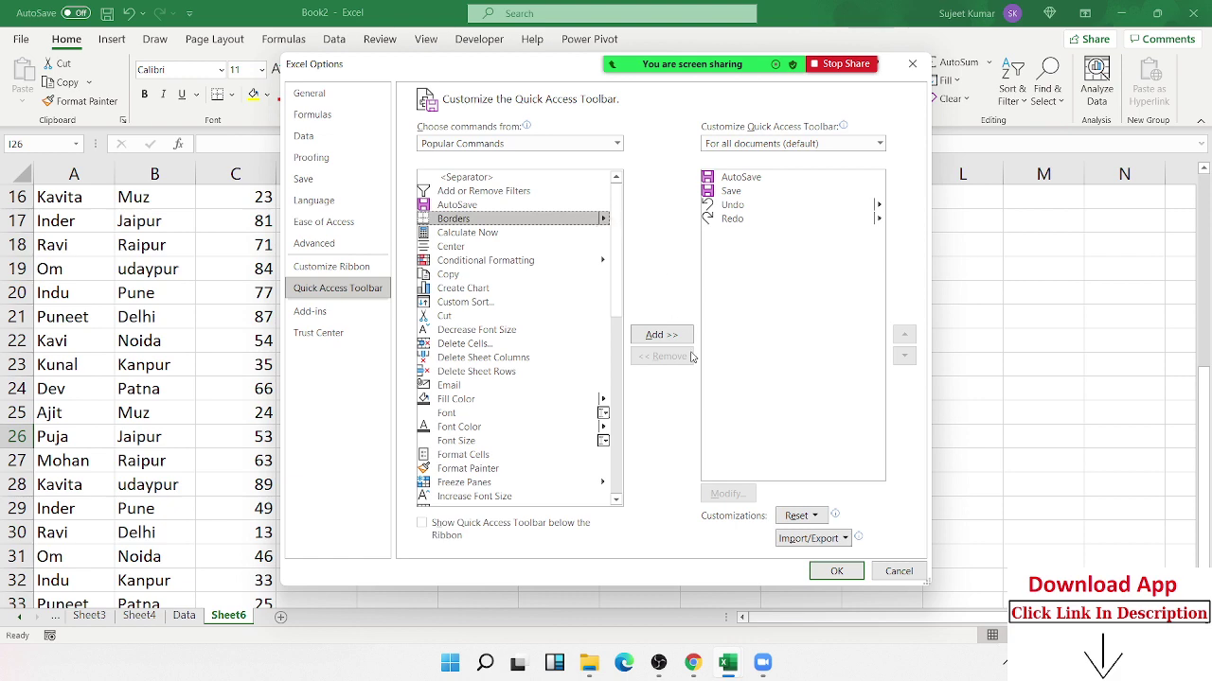
left_click(661, 334)
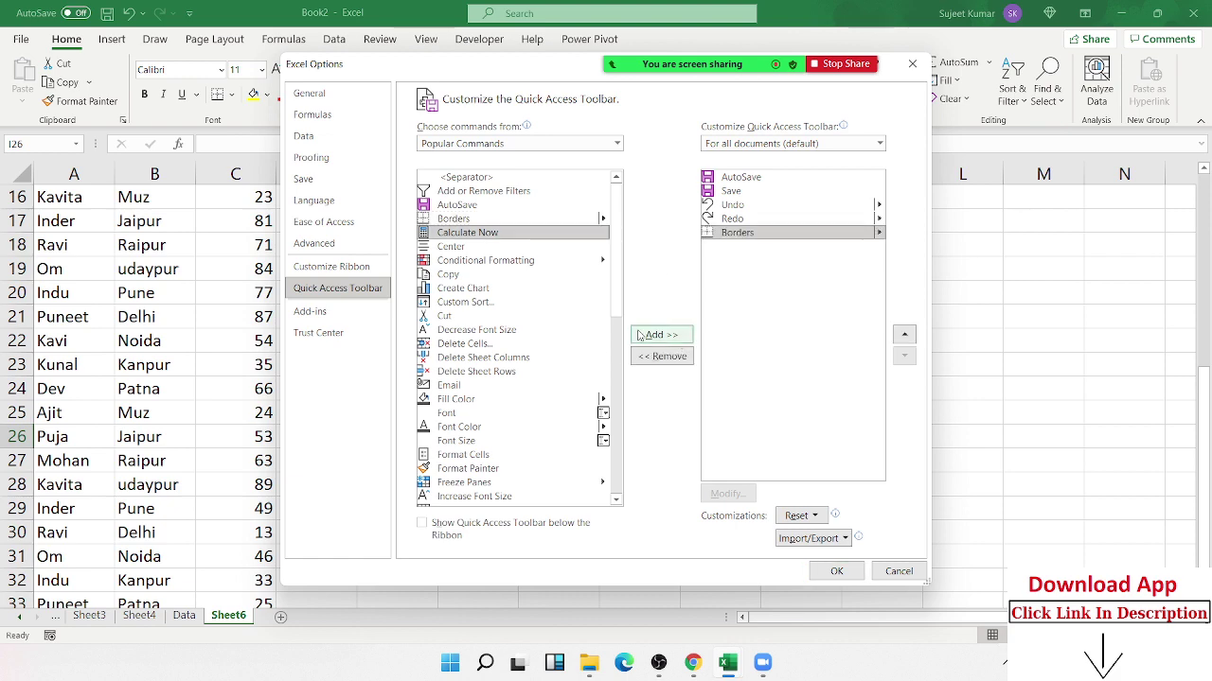
left_click(837, 572)
- Select L21:M27 and apply All Borders from the Quick Access Toolbar Borders dropdown
left_click(334, 39)
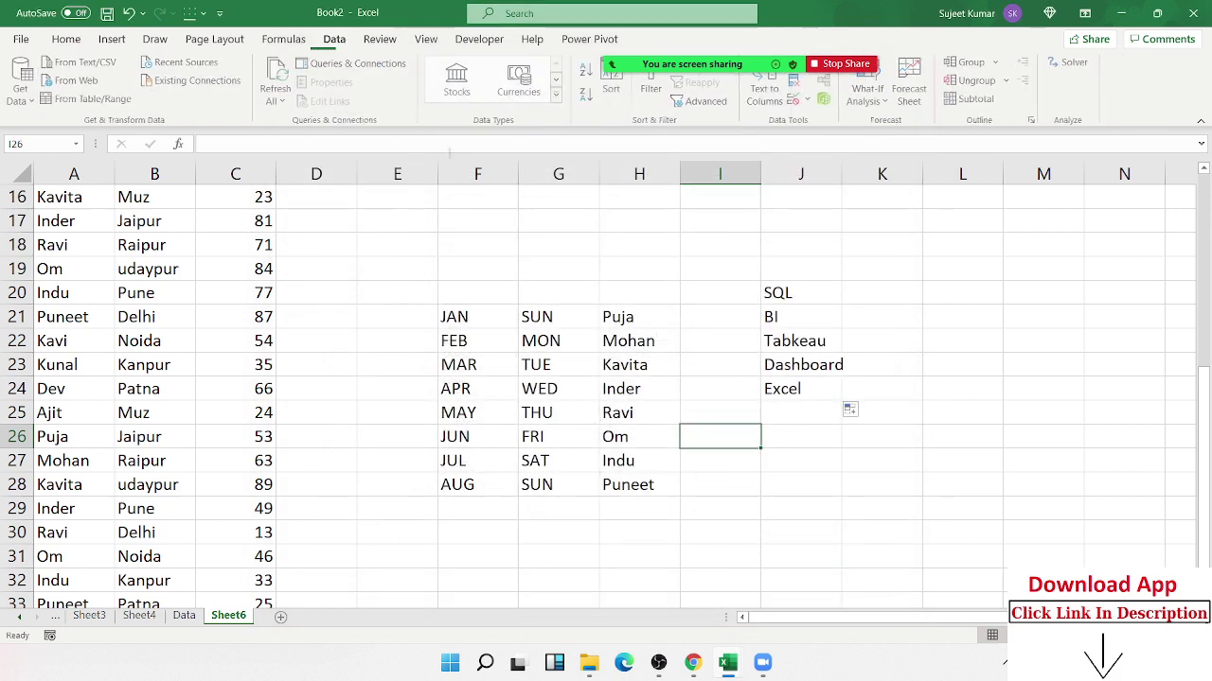
left_click_drag(927, 326, 1005, 460)
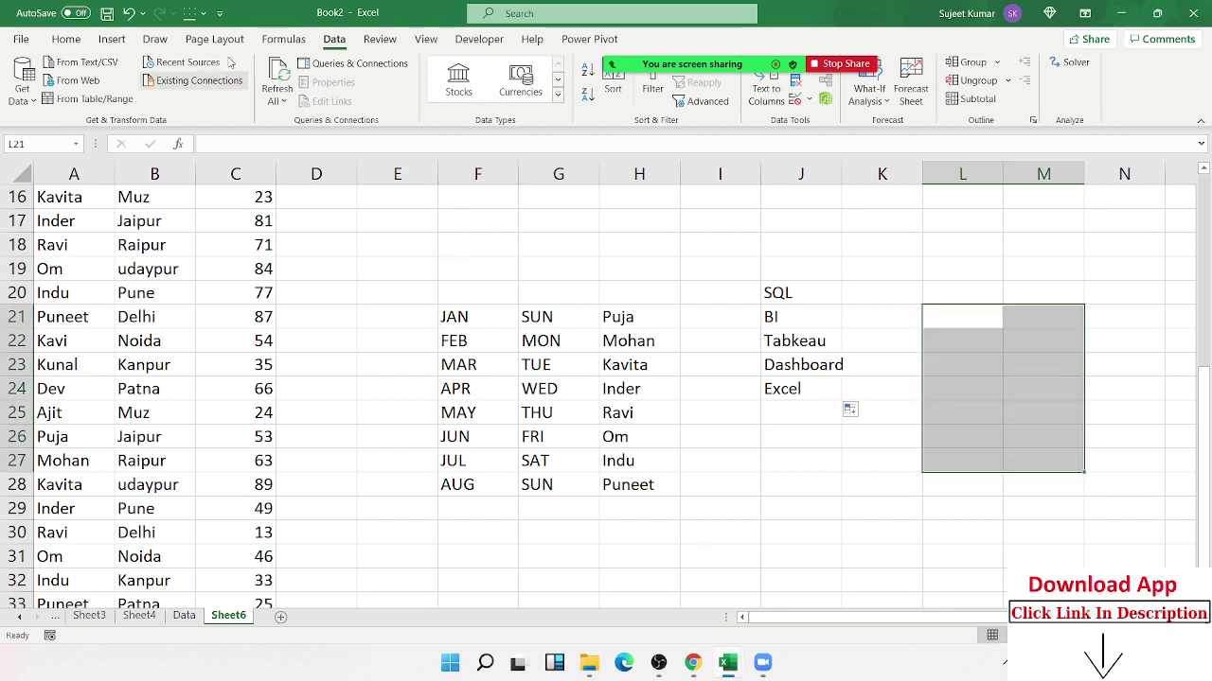
left_click(201, 17)
left_click(215, 174)
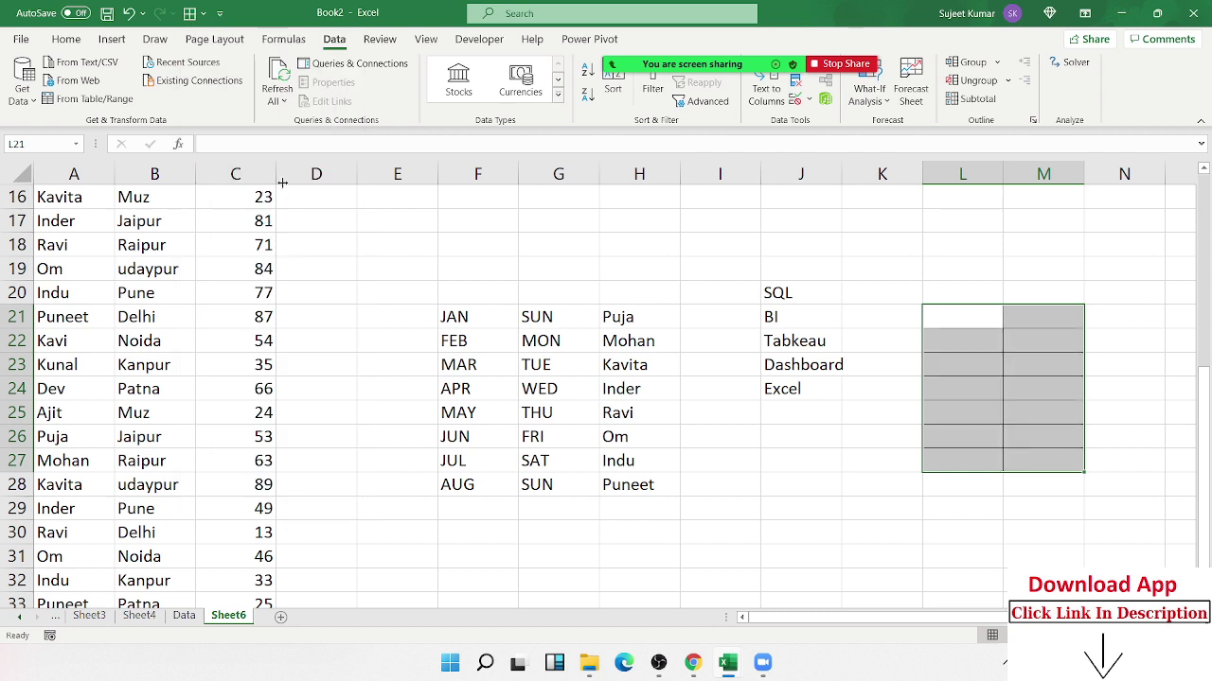
- Reopen and dismiss the border styles and File view unchanged, then select cell F22
left_click(200, 9)
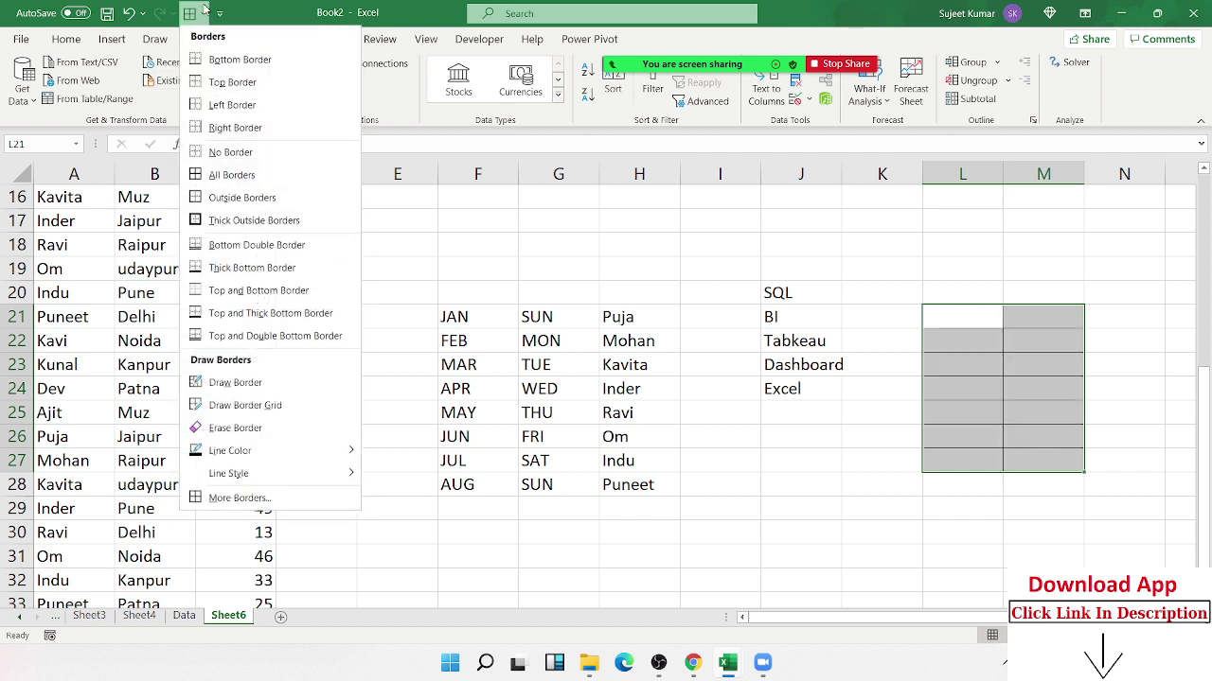
left_click(506, 253)
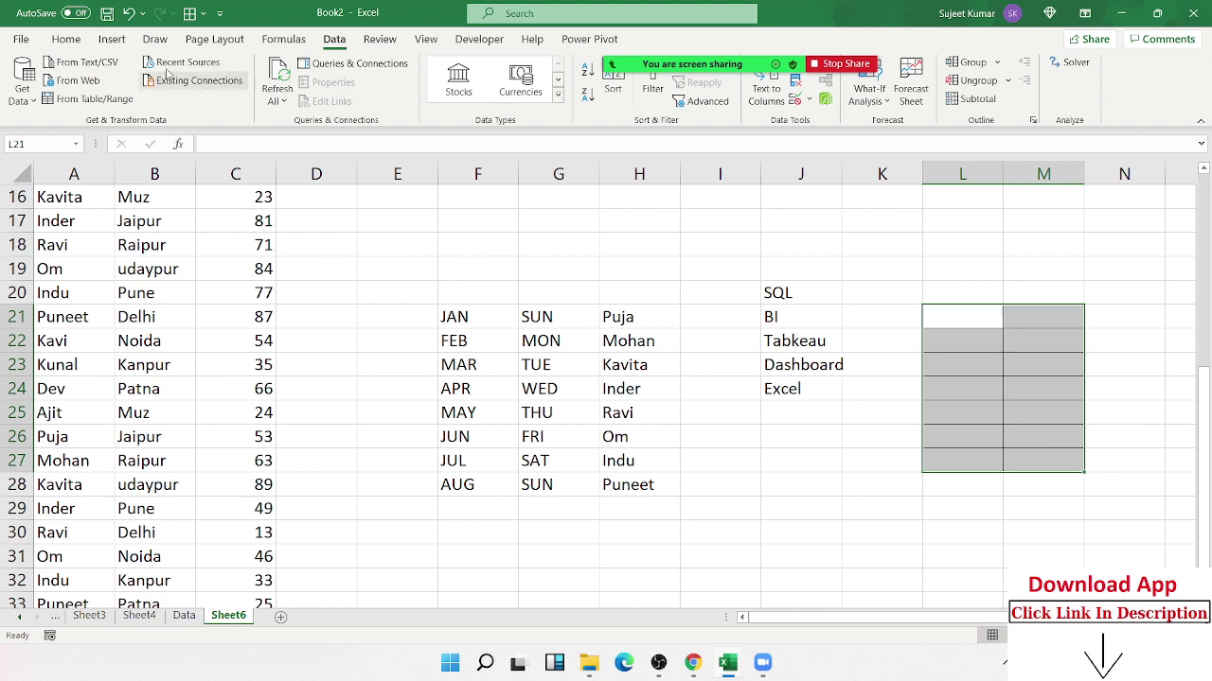
left_click(23, 40)
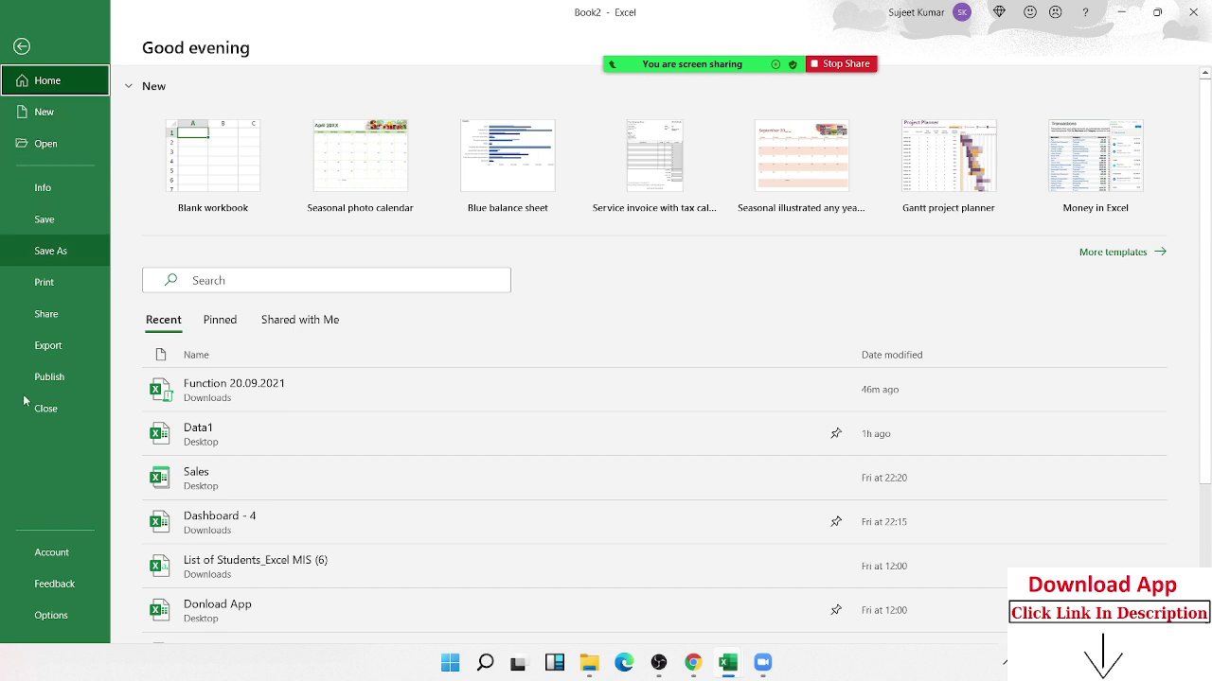
left_click(21, 46)
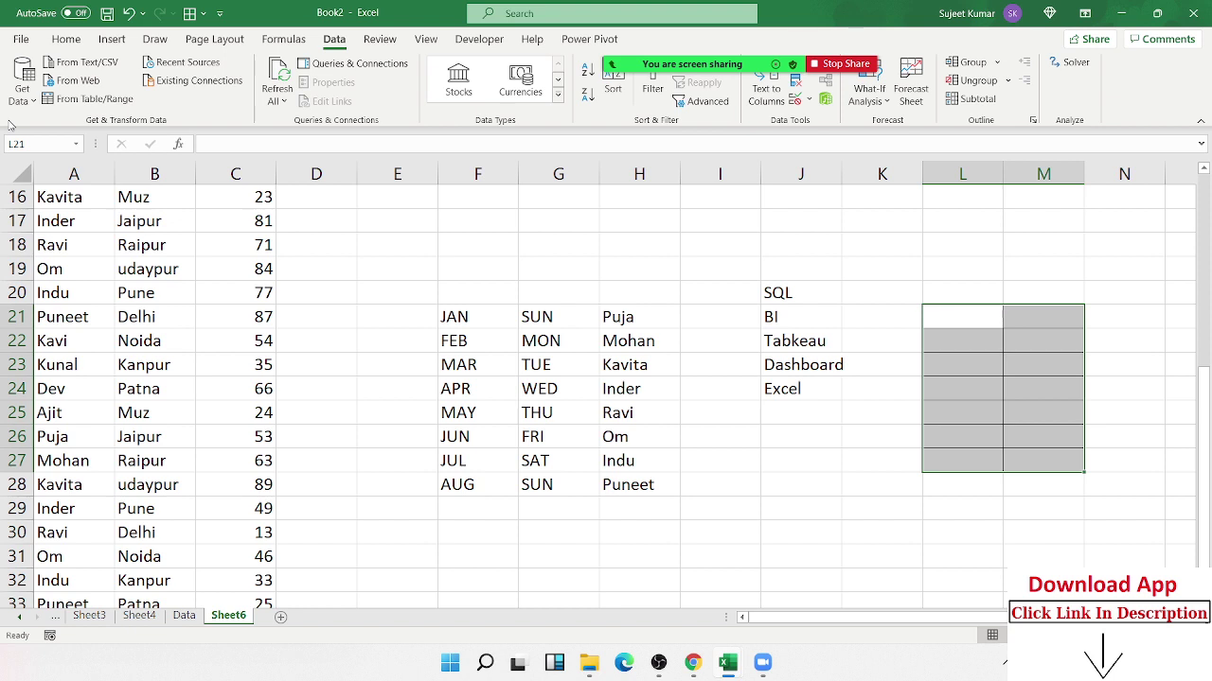
left_click(464, 344)
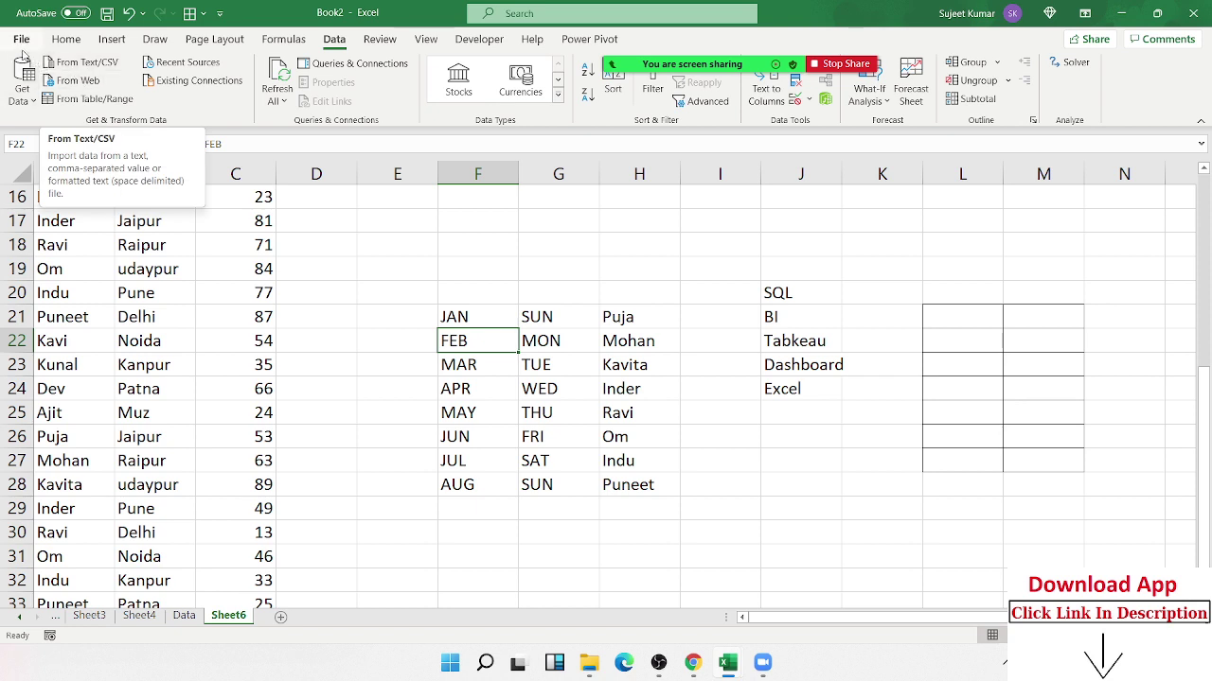
- Open the Excel Add-ins manager from the Add-ins page of Excel Options
left_click(19, 42)
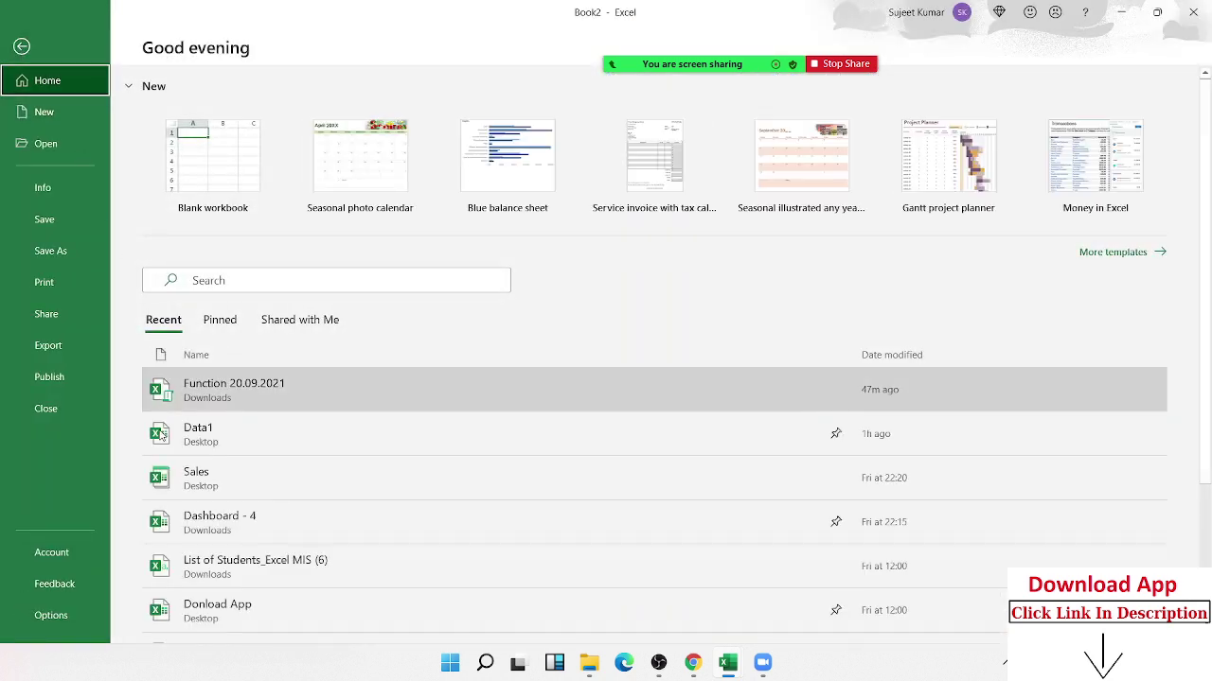
left_click(49, 615)
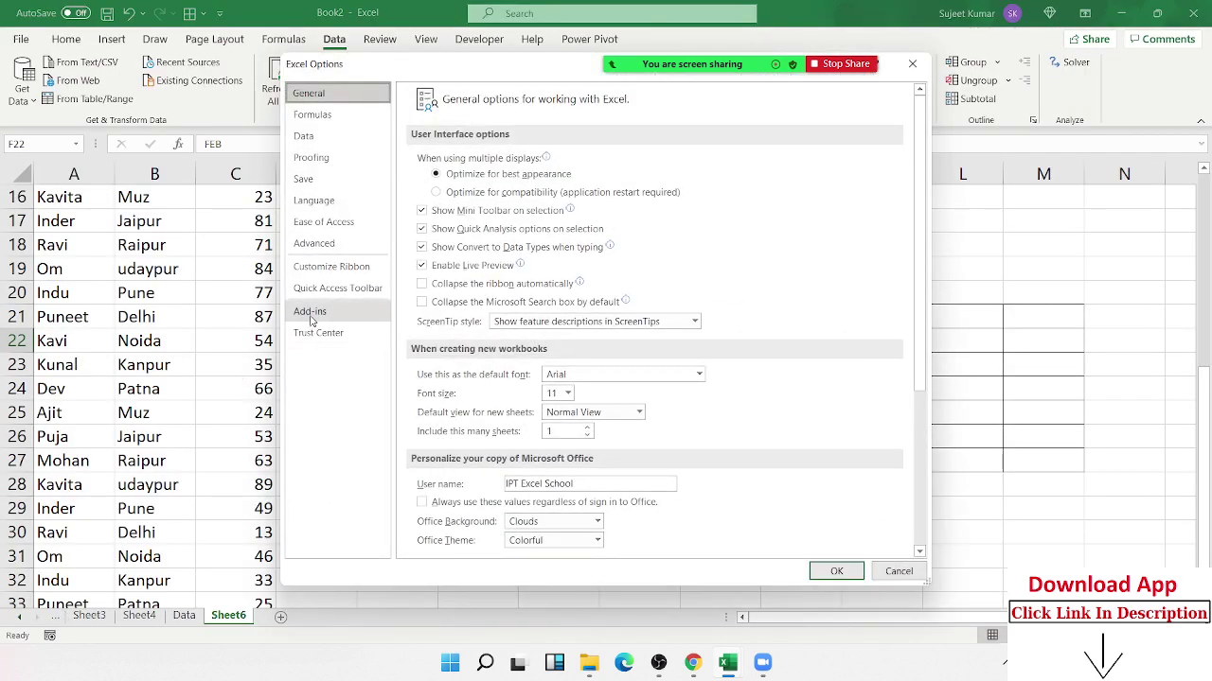
left_click(311, 316)
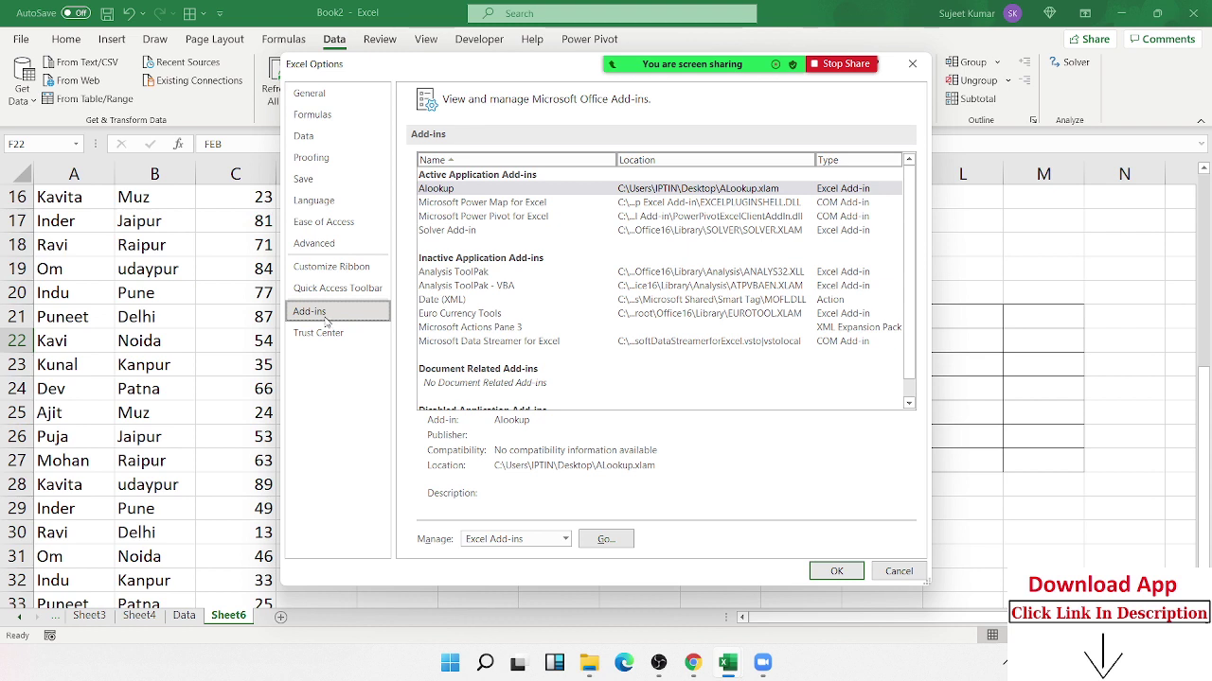
left_click(607, 539)
- Cancel the Browse dialog, untick Alookup, and confirm the Add-ins dialog
left_click(653, 264)
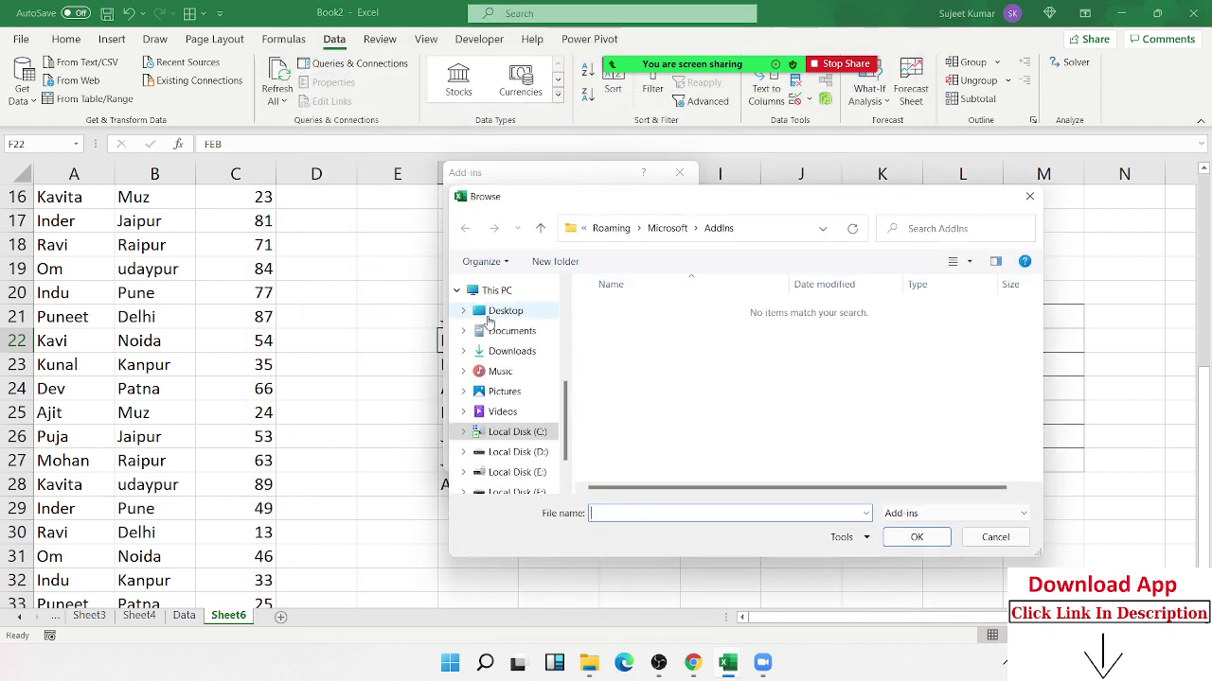
left_click(1030, 195)
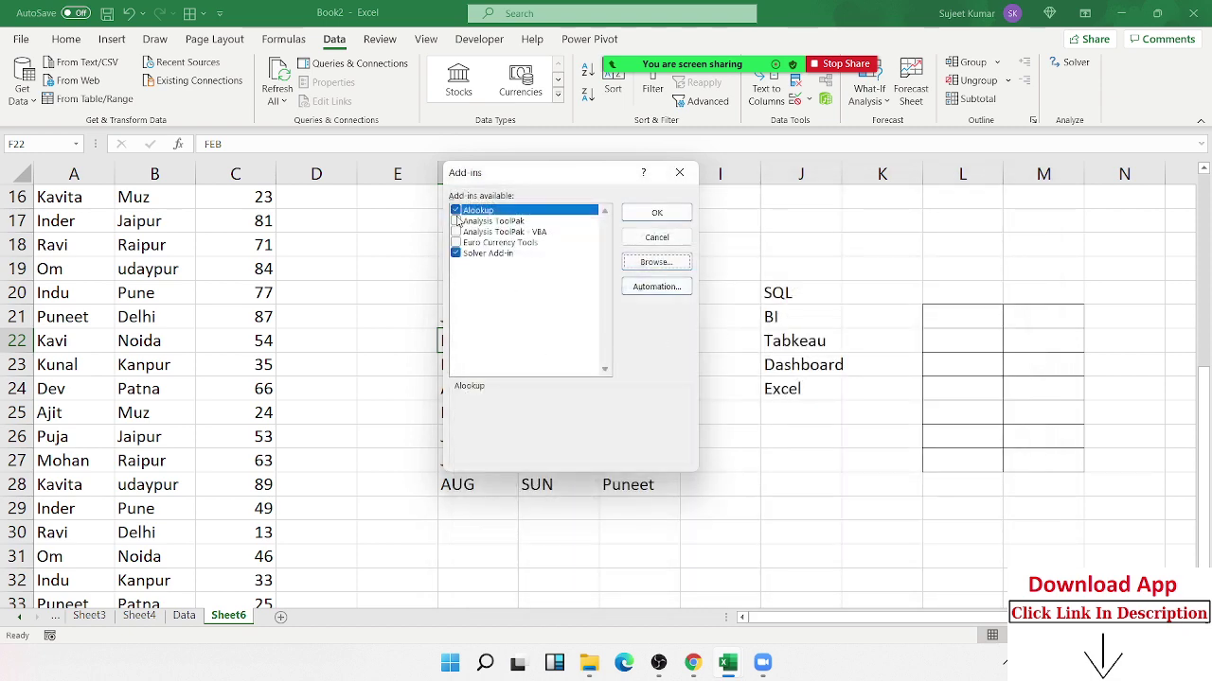
left_click(456, 210)
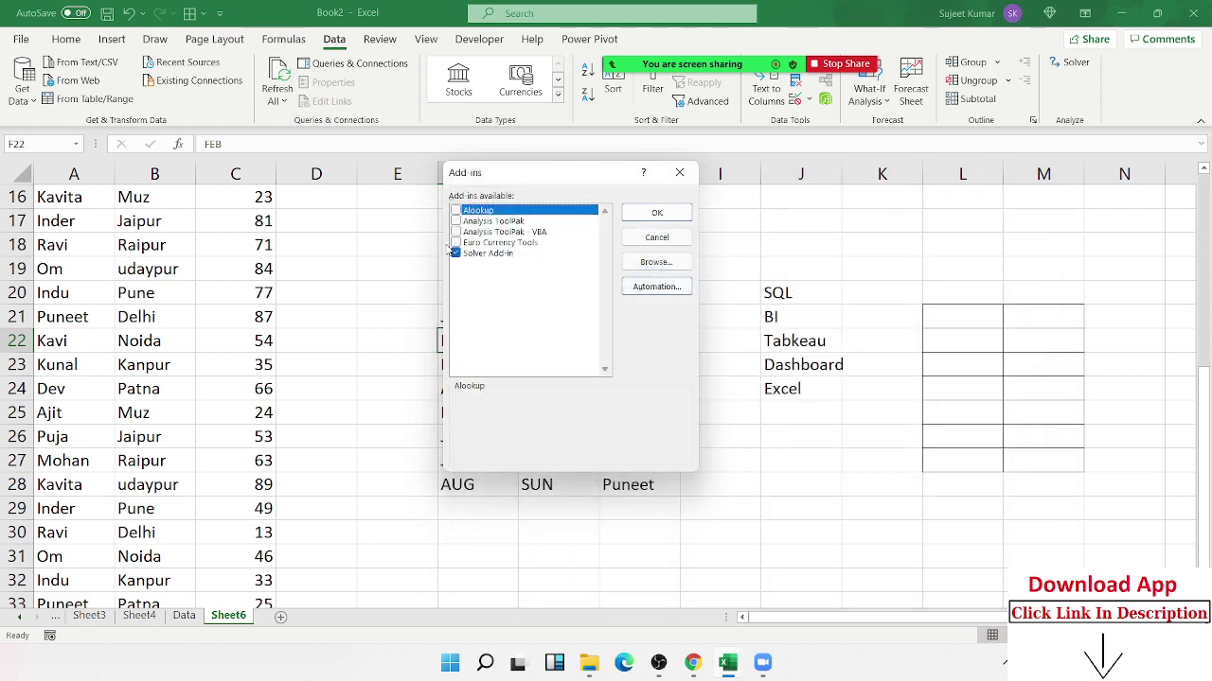
left_click(688, 214)
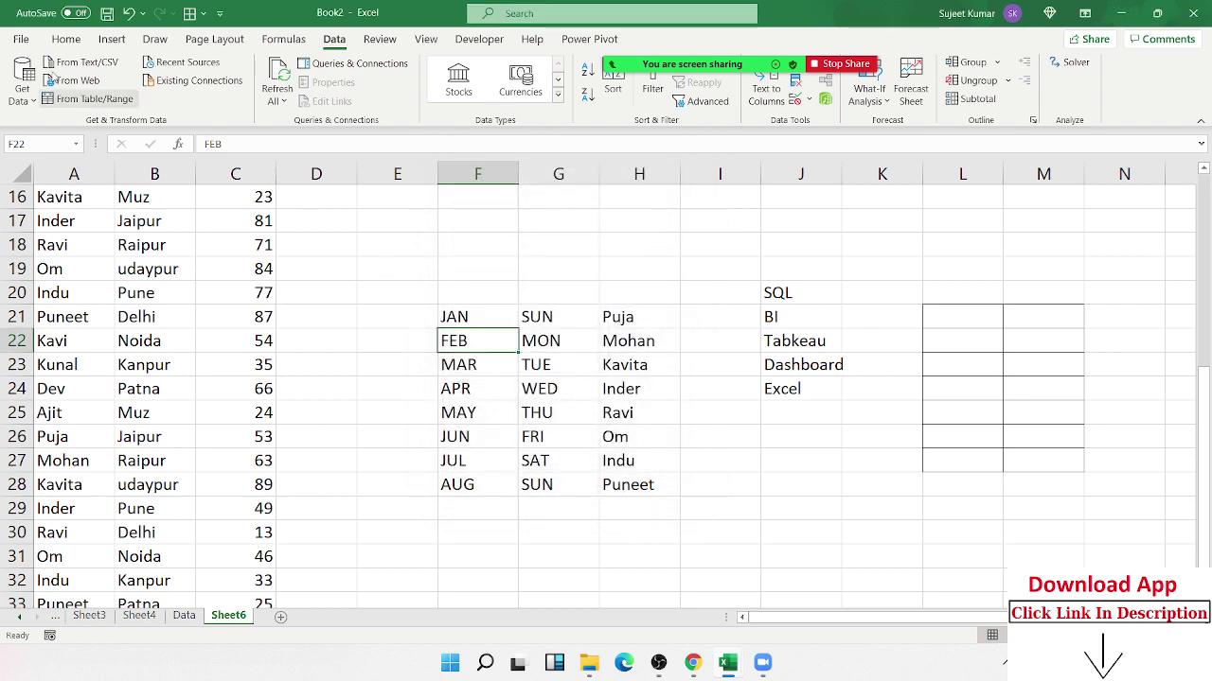
- Open Excel Options and close it unchanged, then select J19 and show the Home tab
left_click(22, 39)
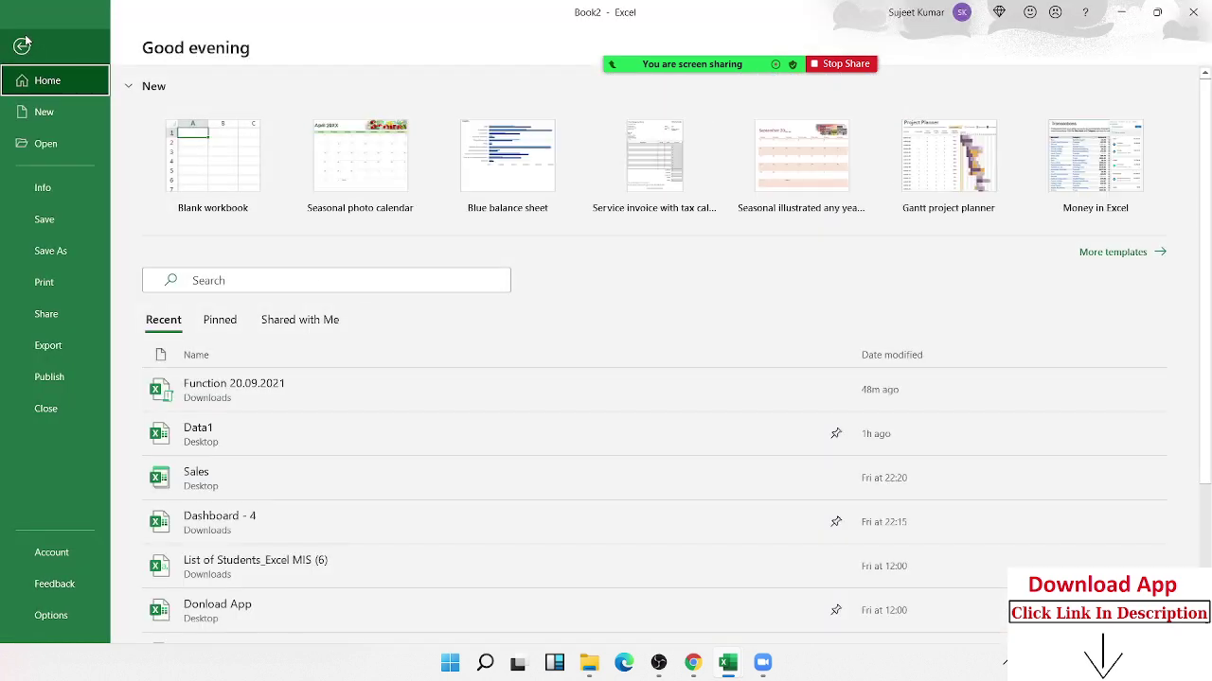
left_click(61, 616)
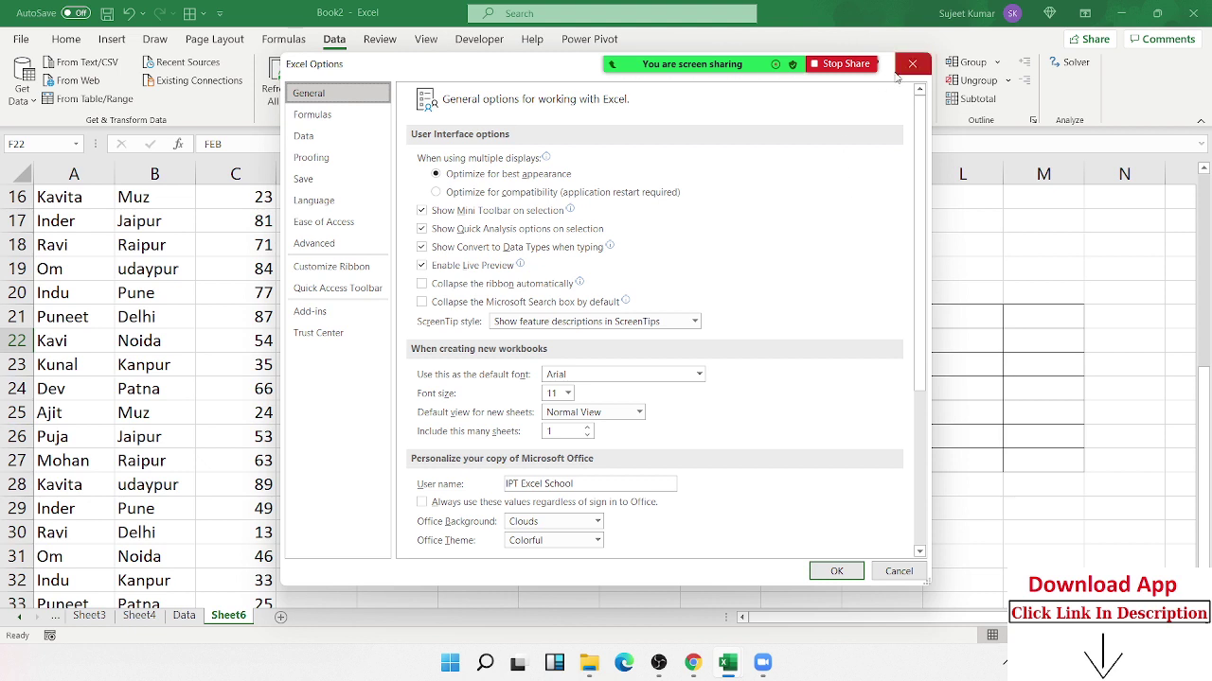
left_click(910, 64)
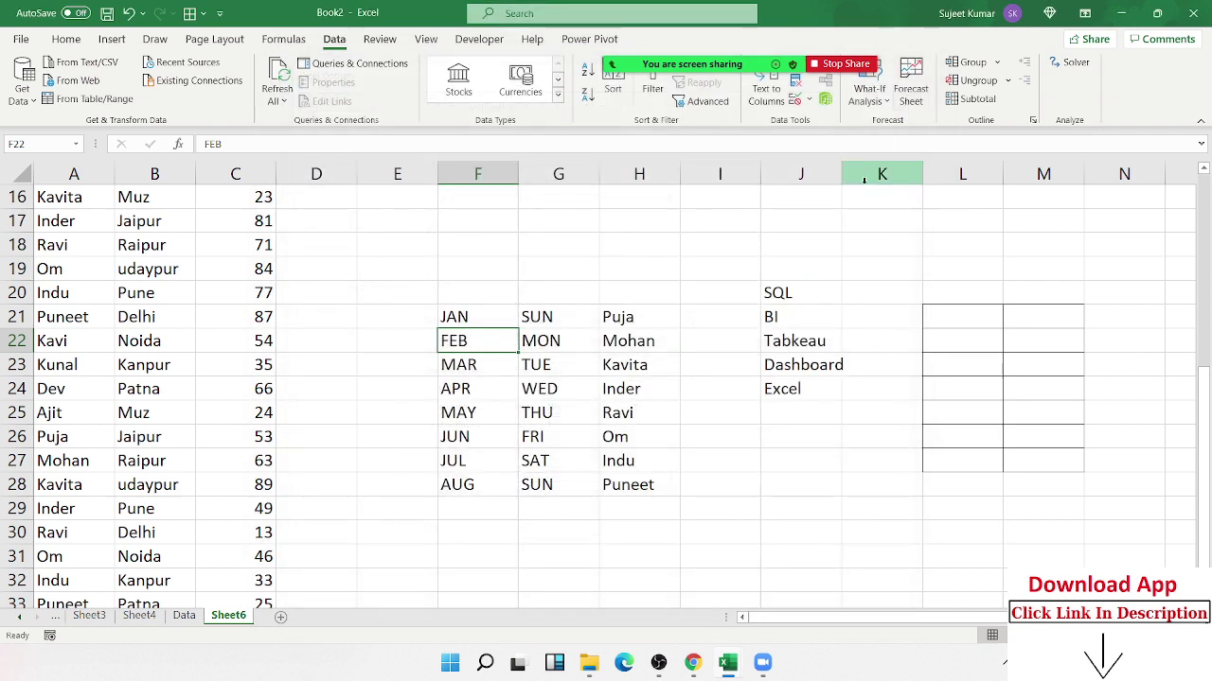
left_click(772, 265)
left_click(66, 39)
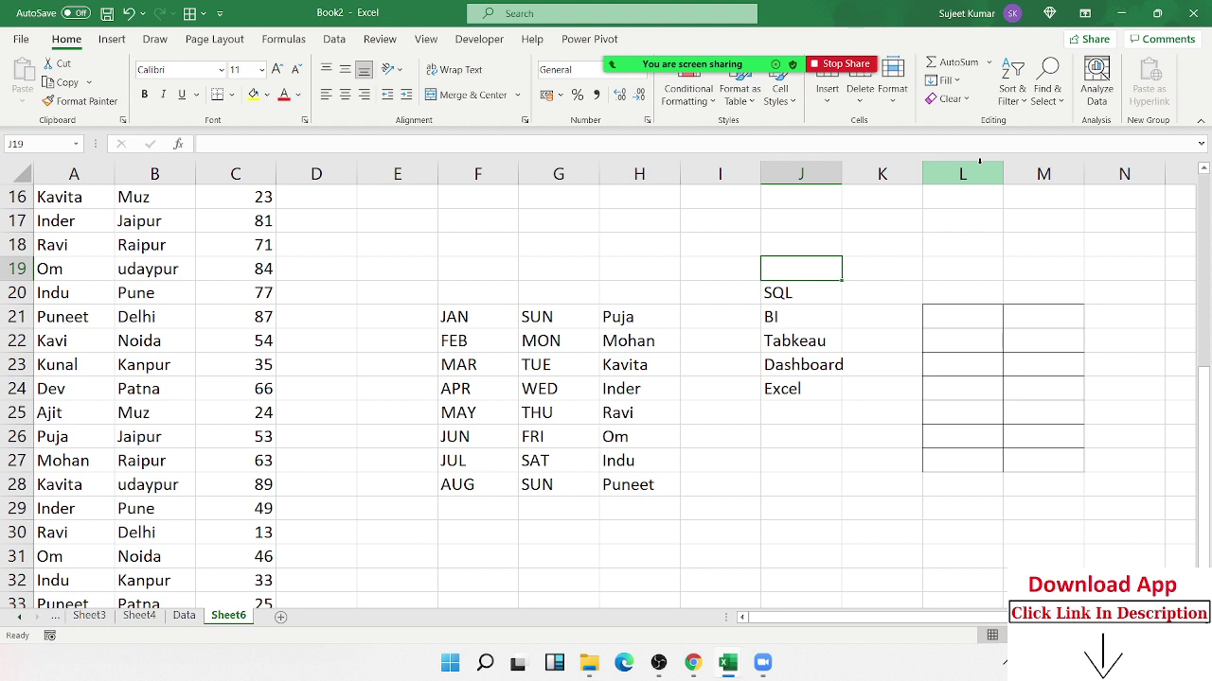
- Browse the Insert, Draw and Page Layout tabs, selecting cell E18 along the way
left_click(129, 41)
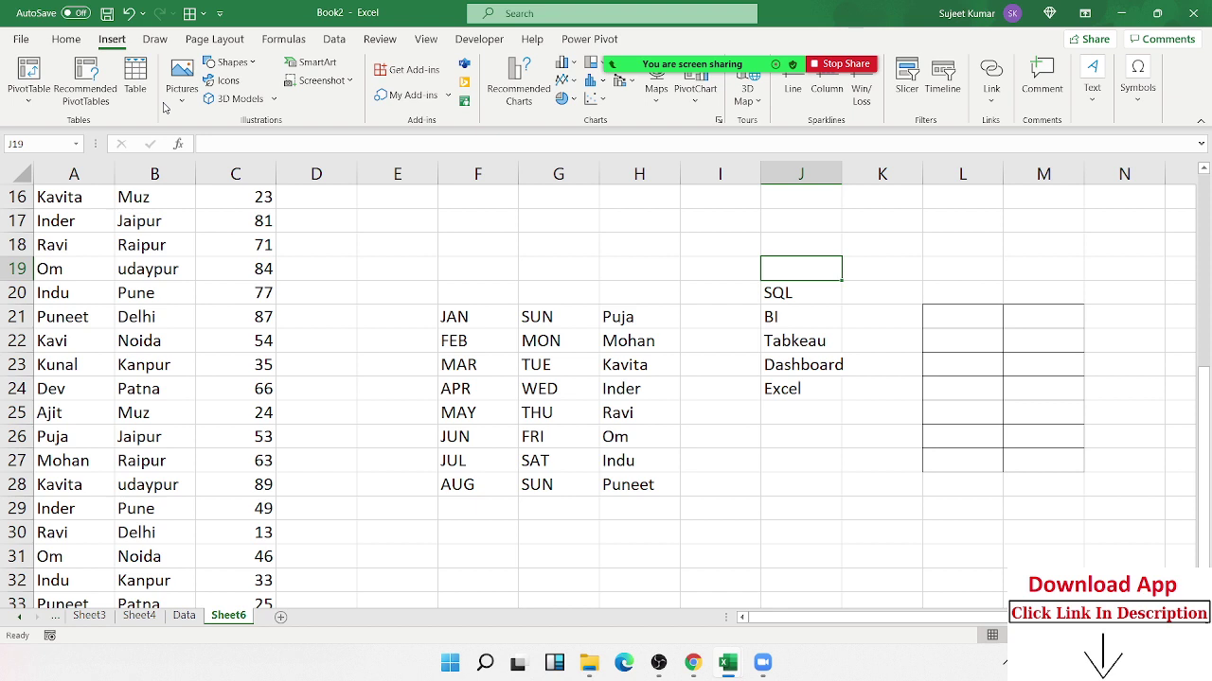
left_click(155, 39)
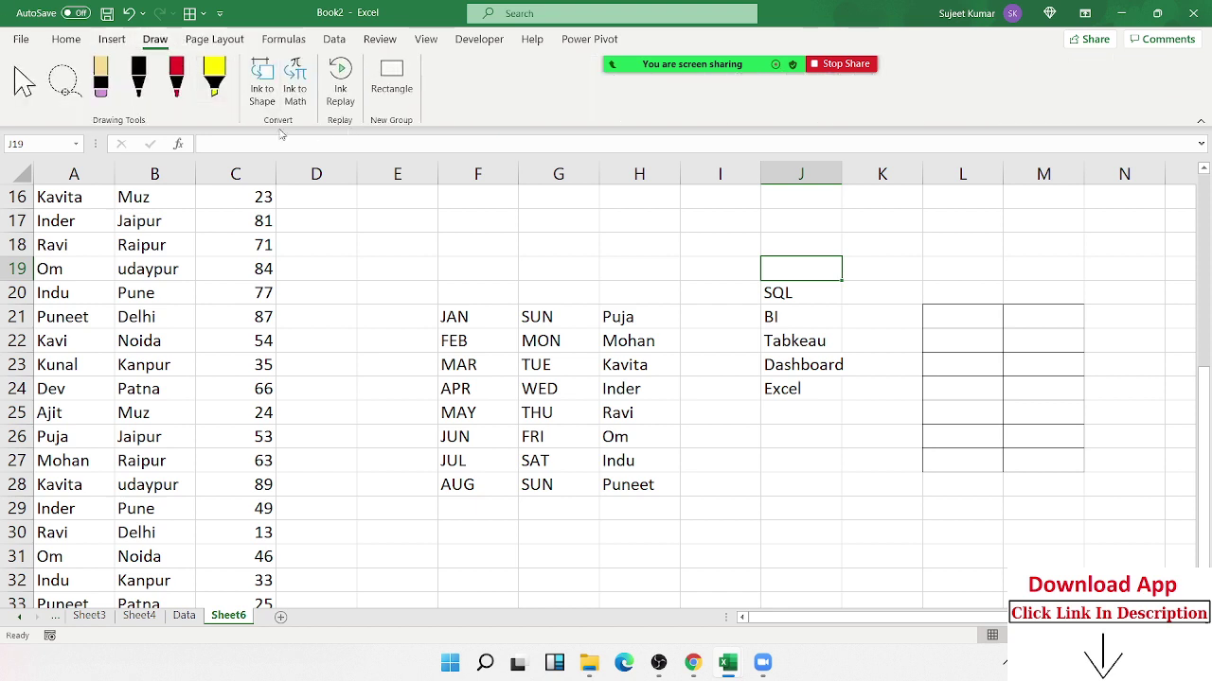
left_click(408, 242)
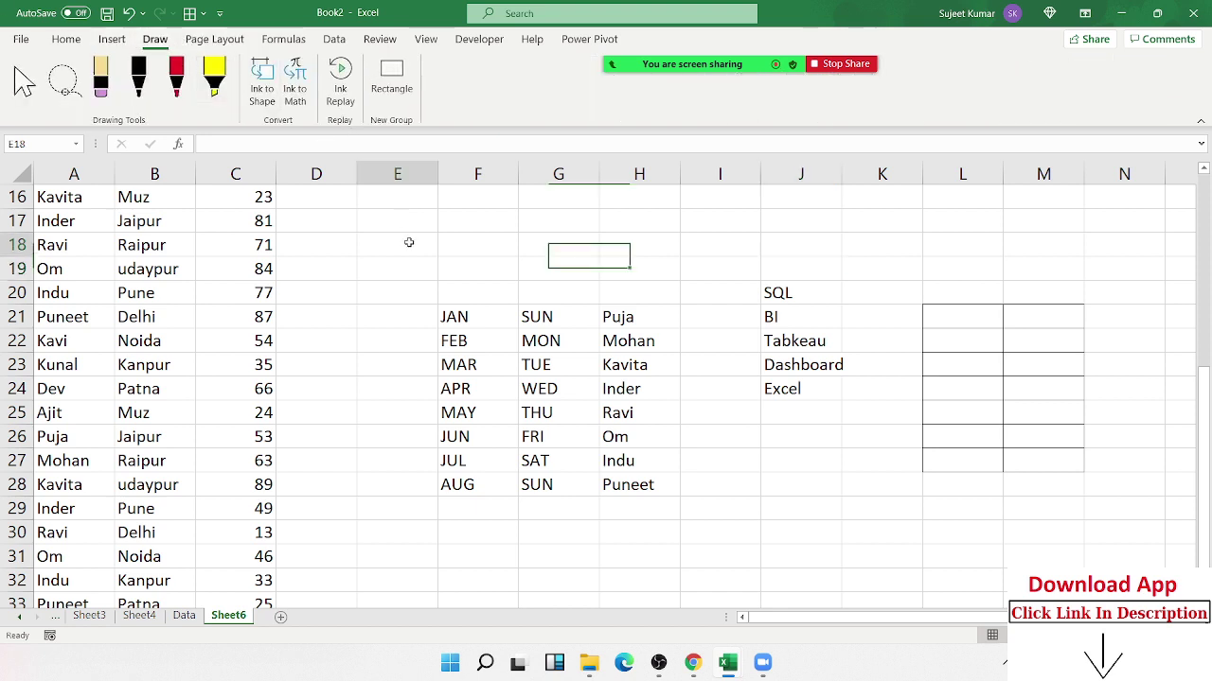
left_click(219, 51)
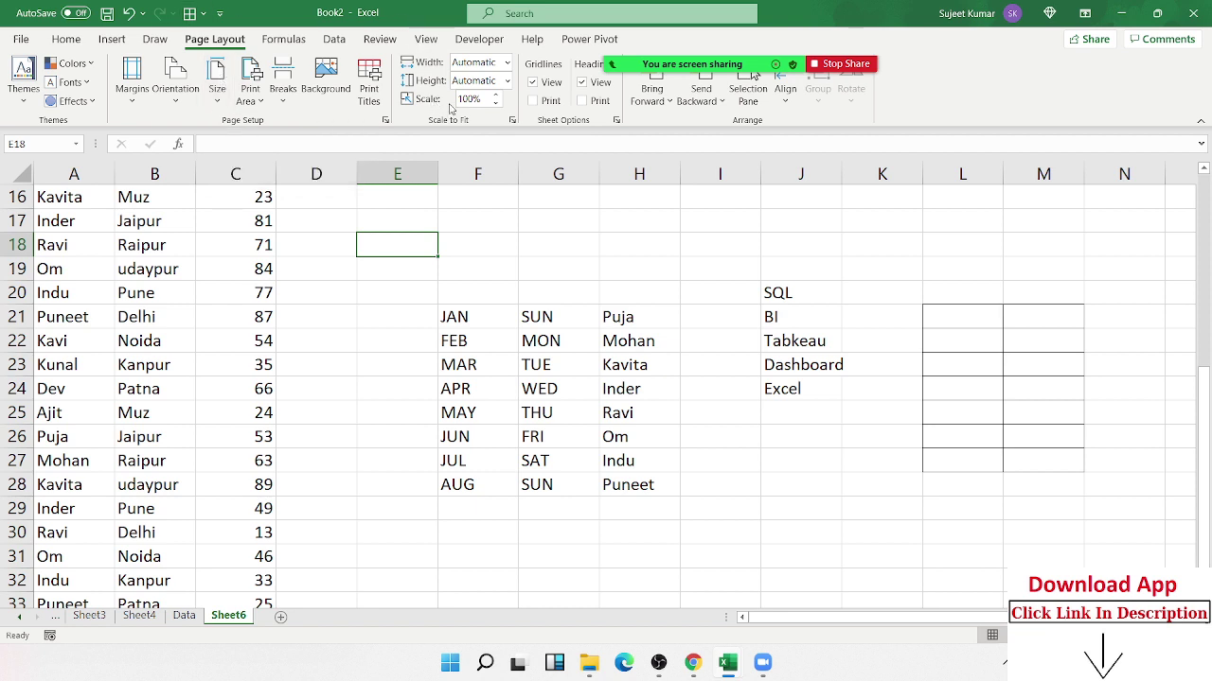
- Browse the Formulas, Data, Review and View tabs, ending on the Developer tab
left_click(263, 43)
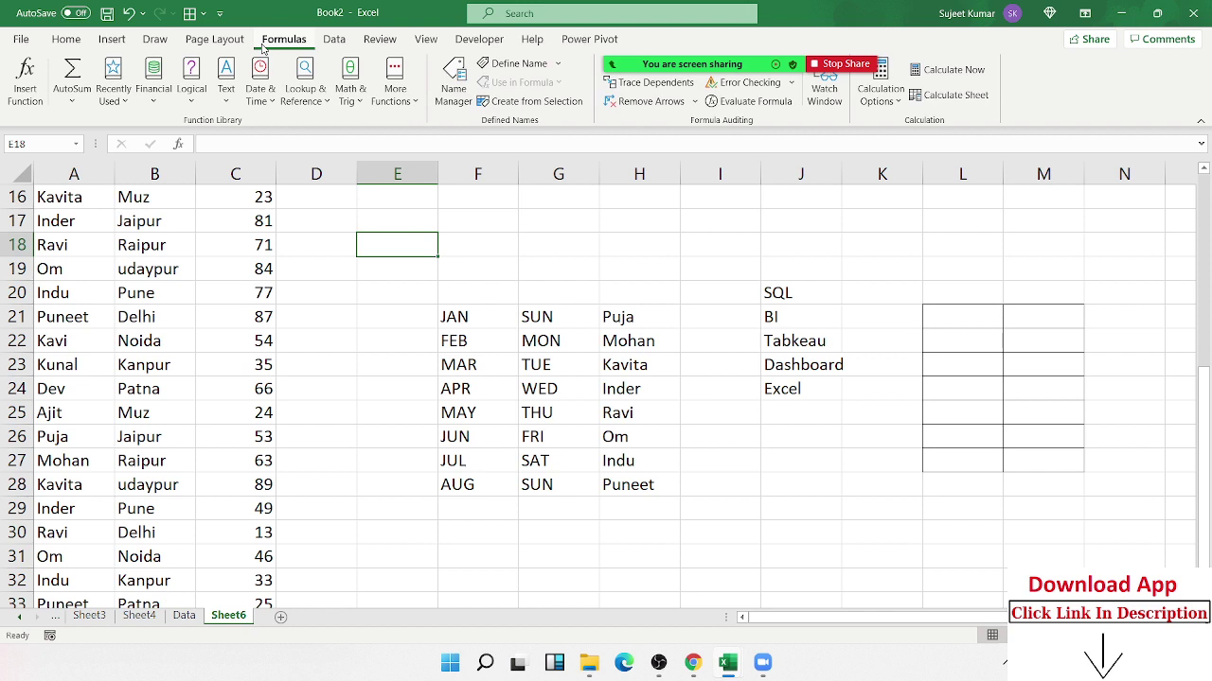
left_click(333, 42)
left_click(591, 301)
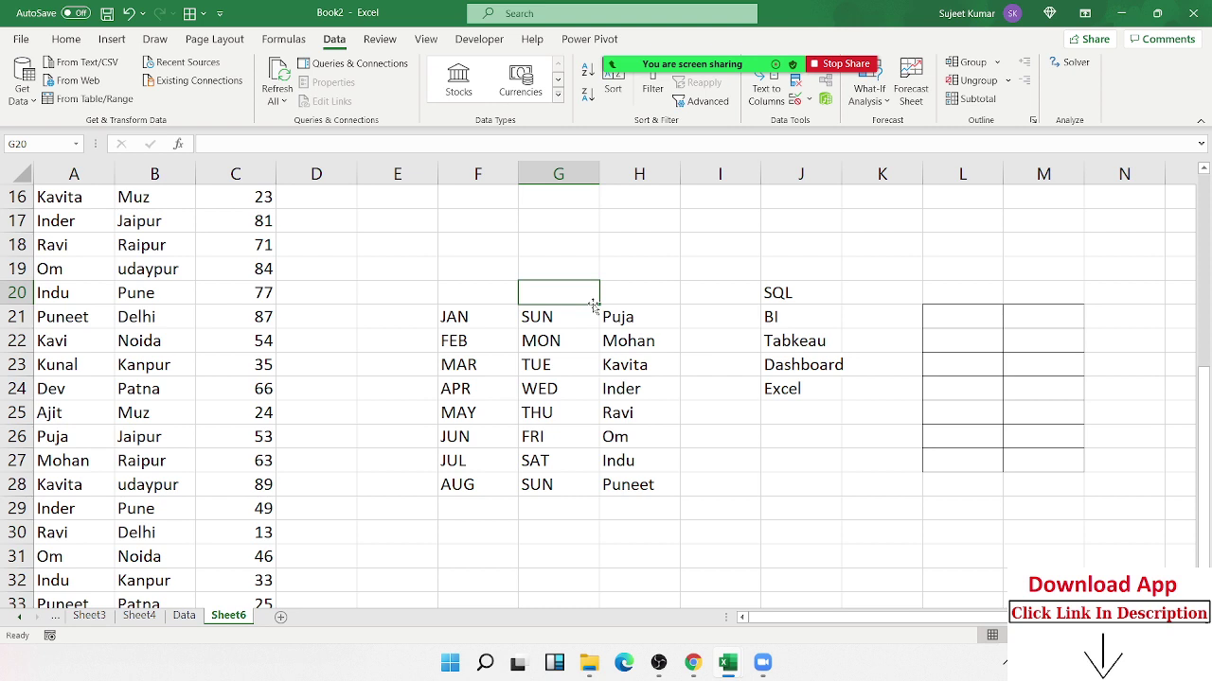
left_click(379, 38)
left_click(763, 224)
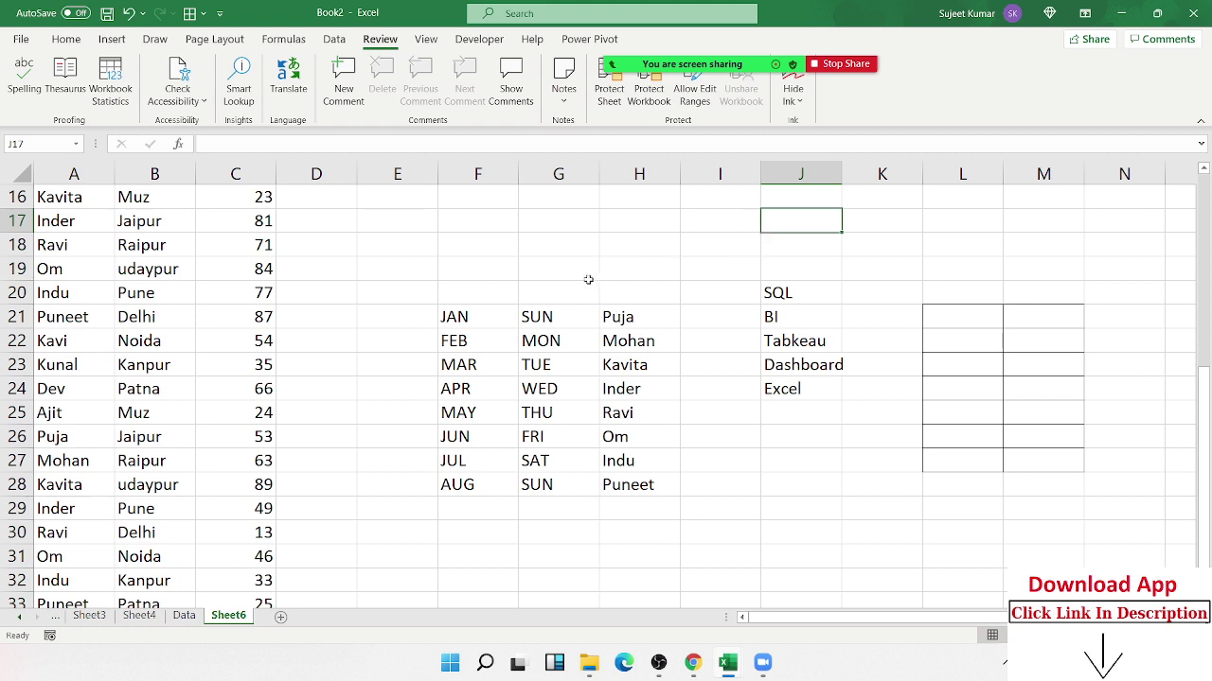
left_click(438, 43)
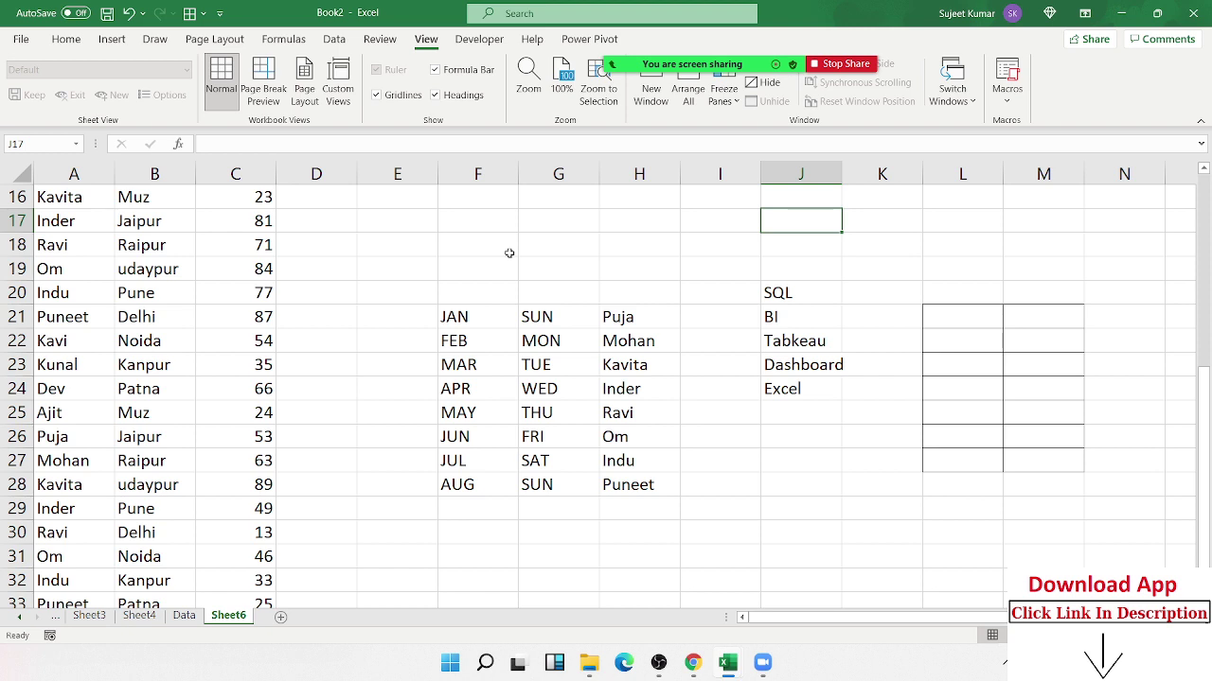
left_click(478, 44)
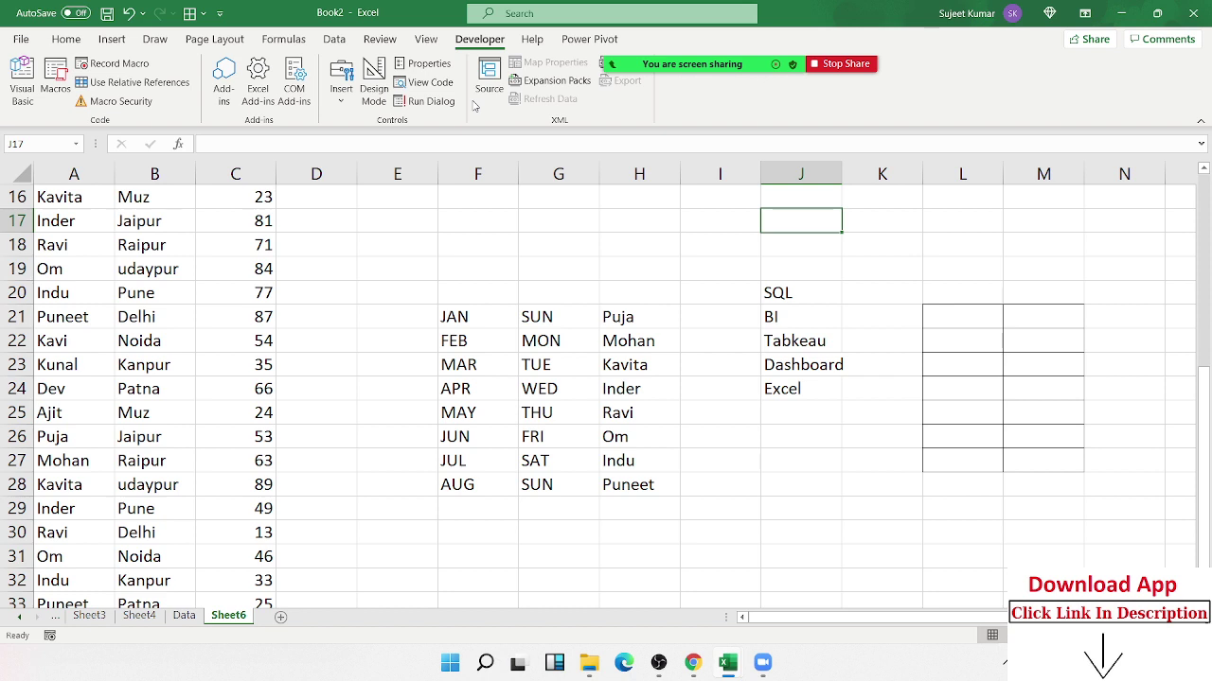
- Look through the Insert controls list and the Add-ins dialog, closing both with Solver Add-in enabled
left_click(341, 90)
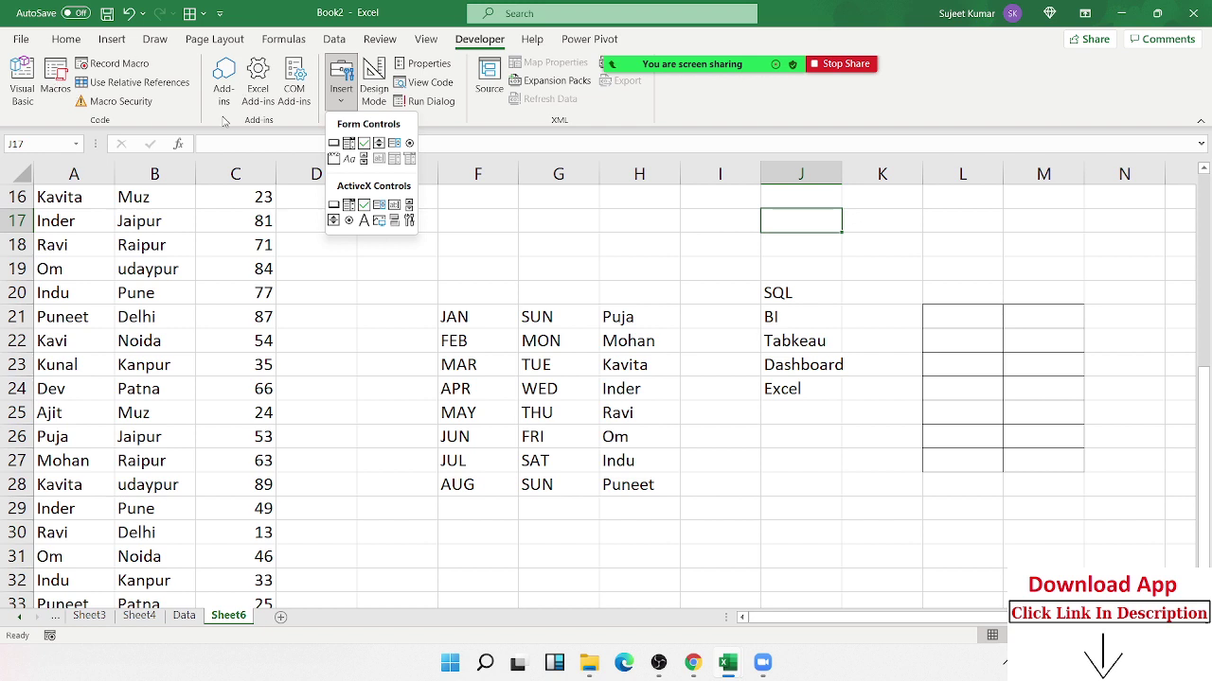
left_click(553, 252)
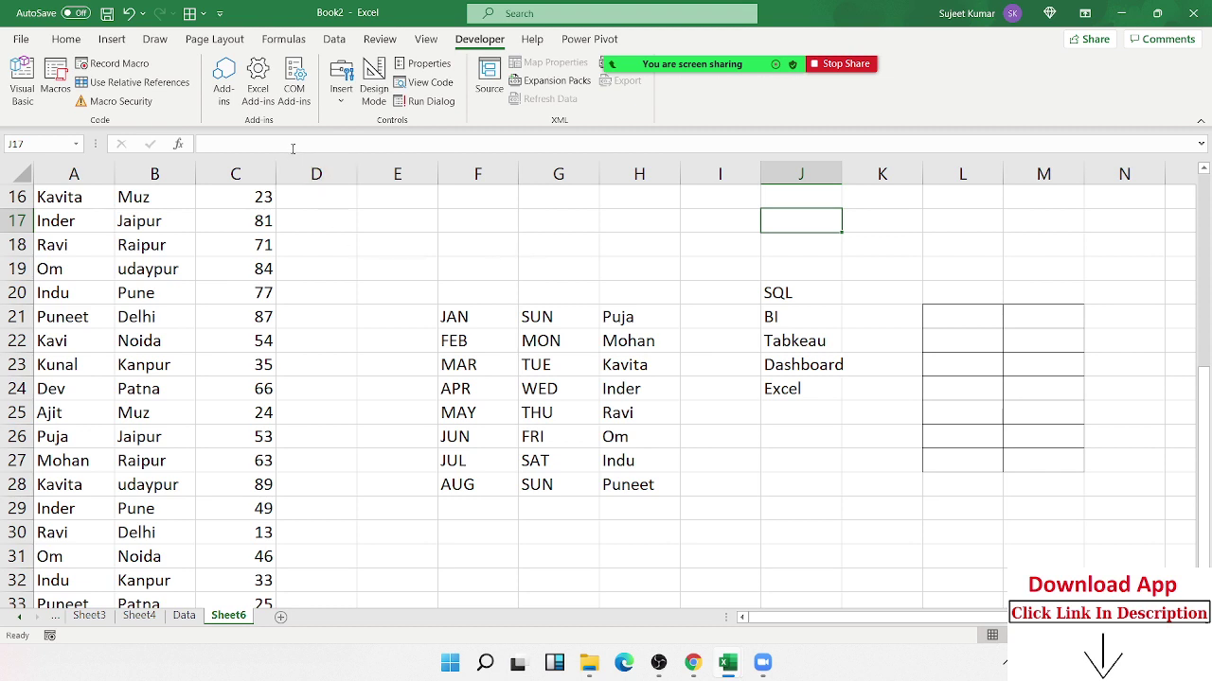
left_click(258, 80)
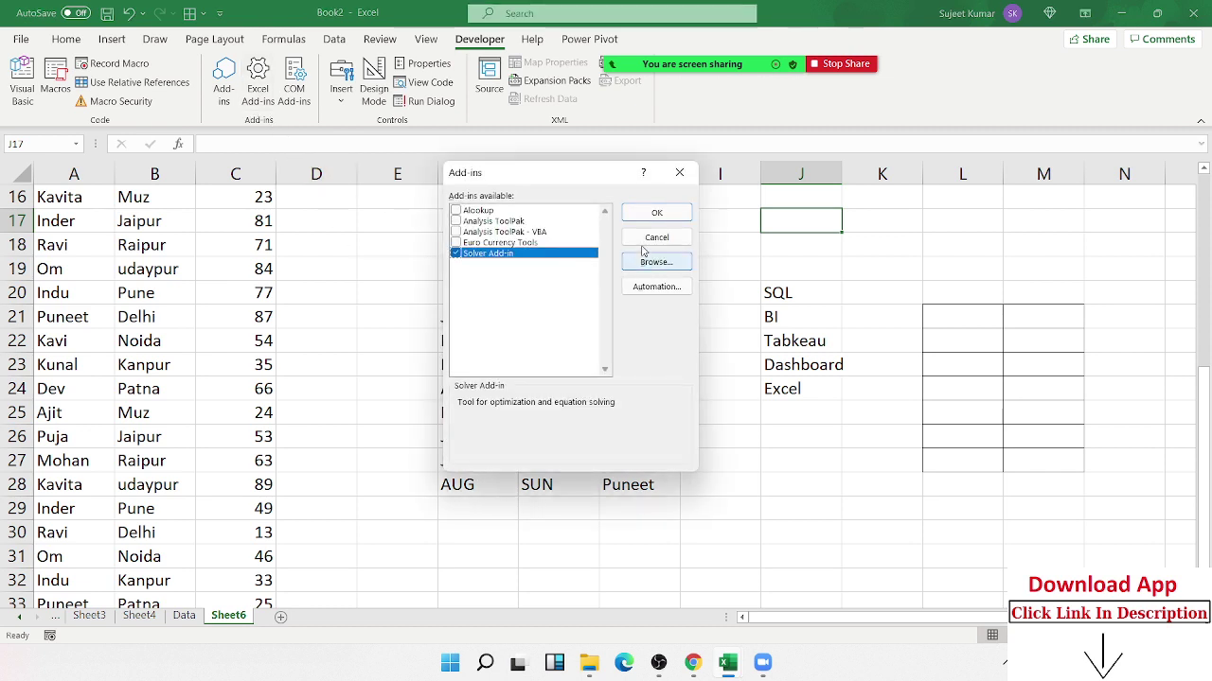
left_click(679, 173)
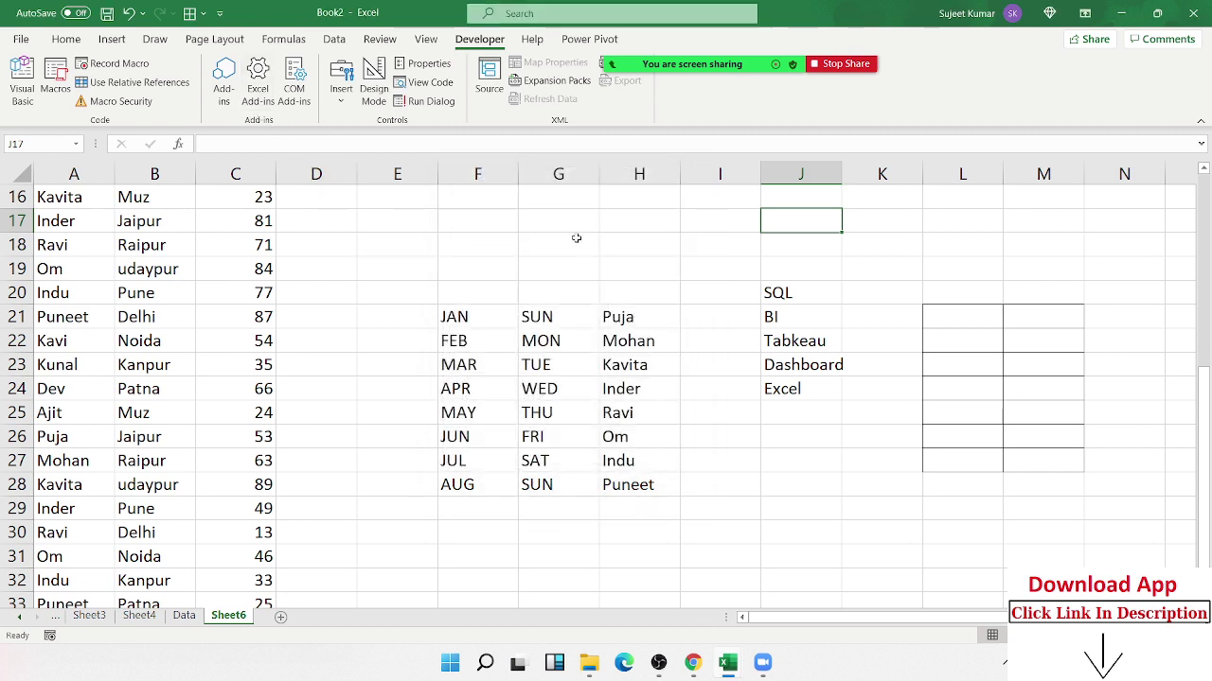
left_click(477, 268)
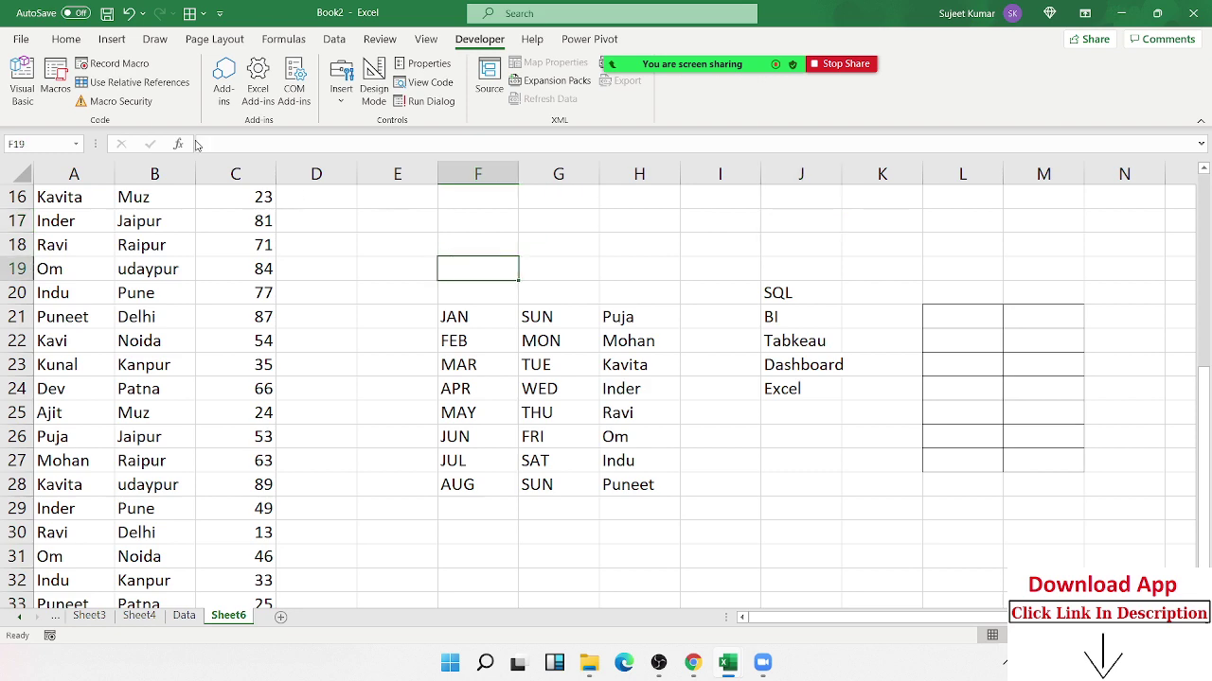
- Visit the File screen, return to the worksheet's Home commands, and select cell D17
left_click(28, 41)
left_click(31, 45)
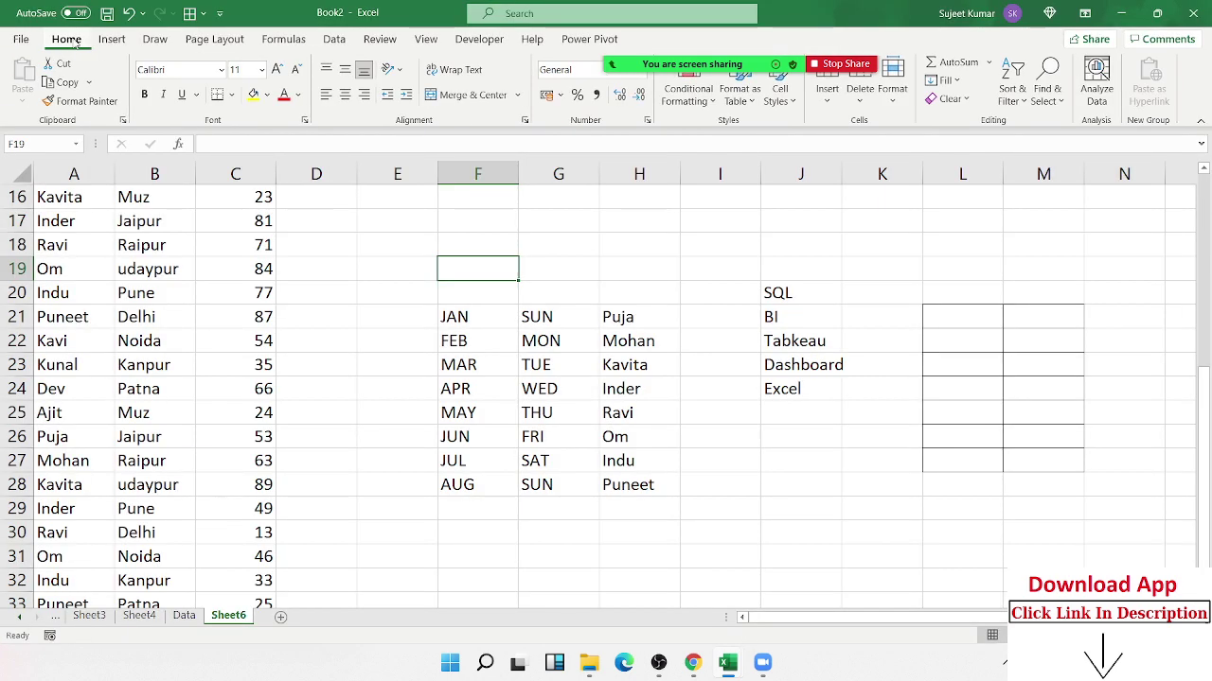
left_click(325, 213)
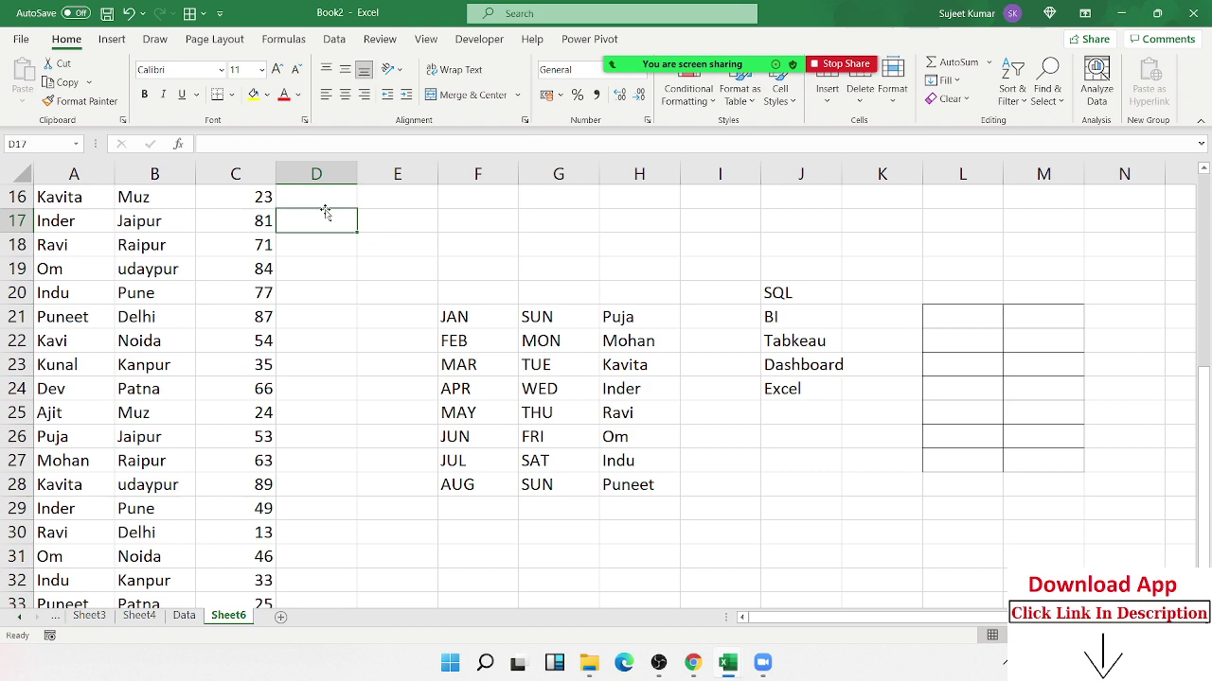